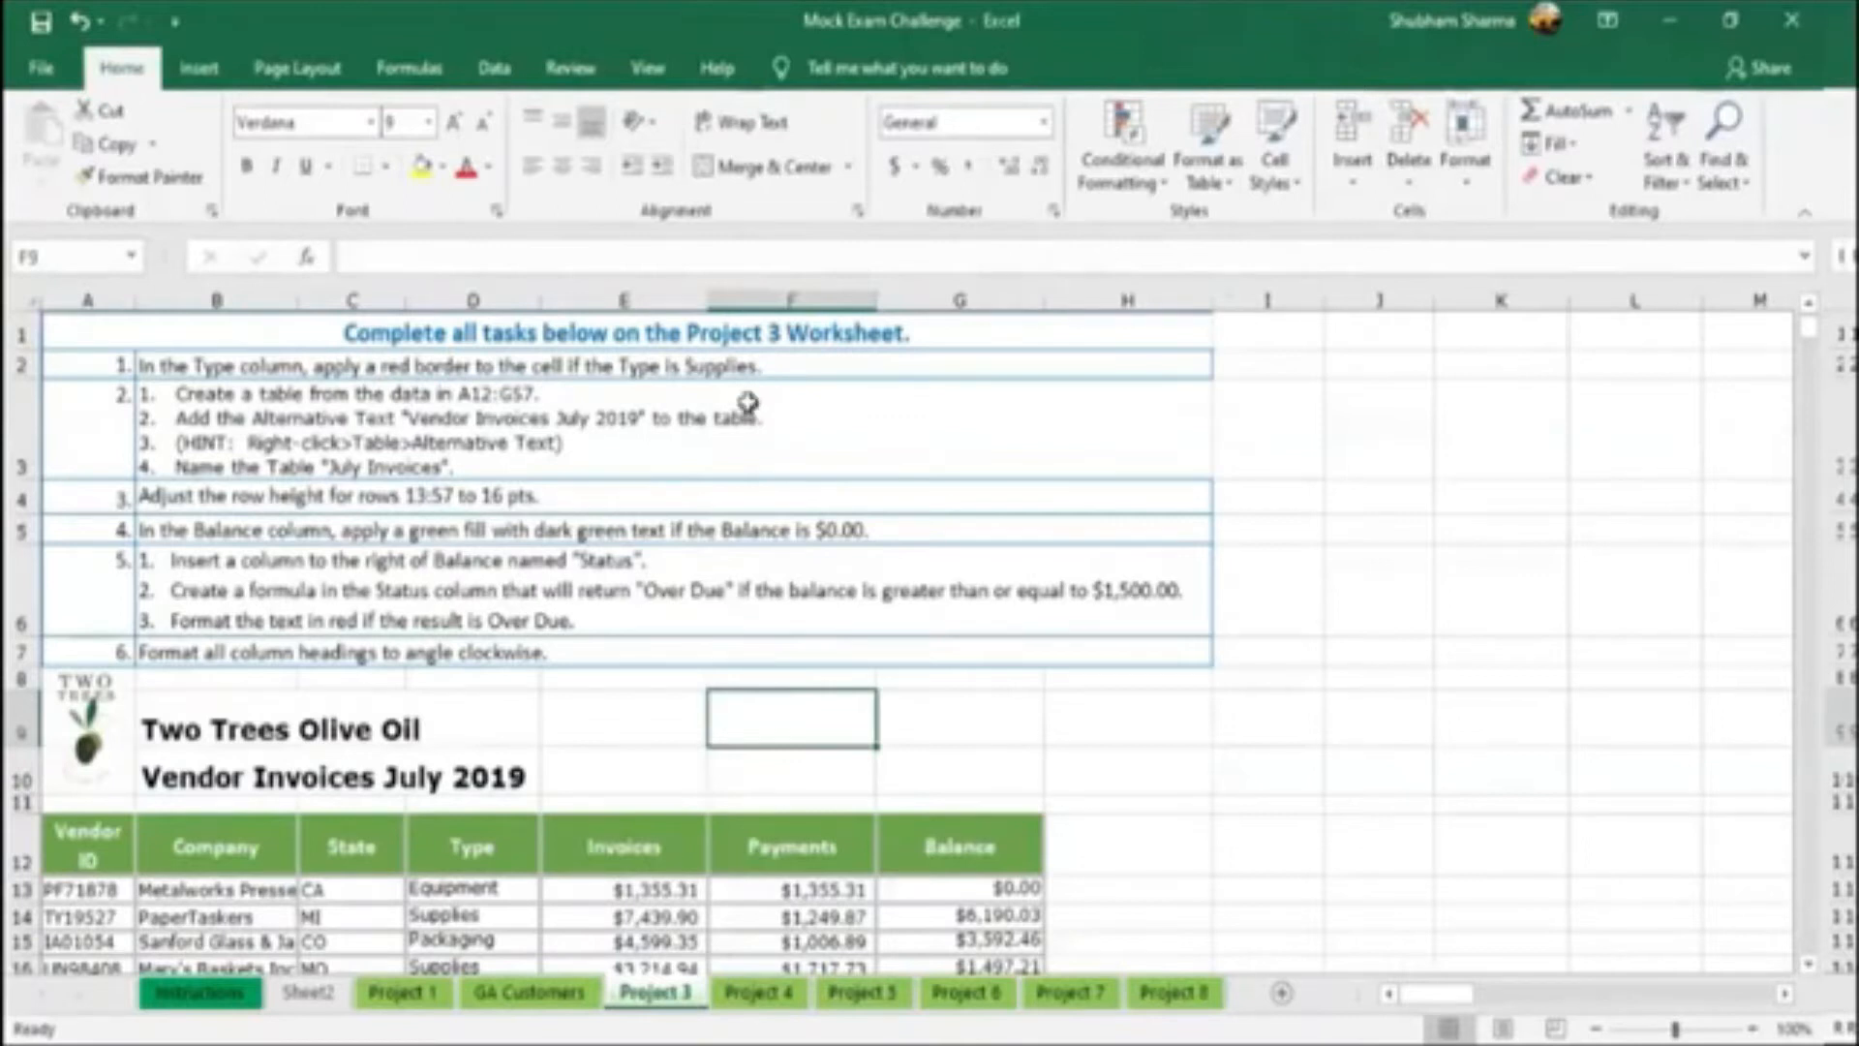
- Apply a Text That Contains conditional format with Red Border to the Type cells D13:D57 containing Supplies
scroll(600, 639, down, 2)
scroll(597, 640, up, 2)
click(479, 856)
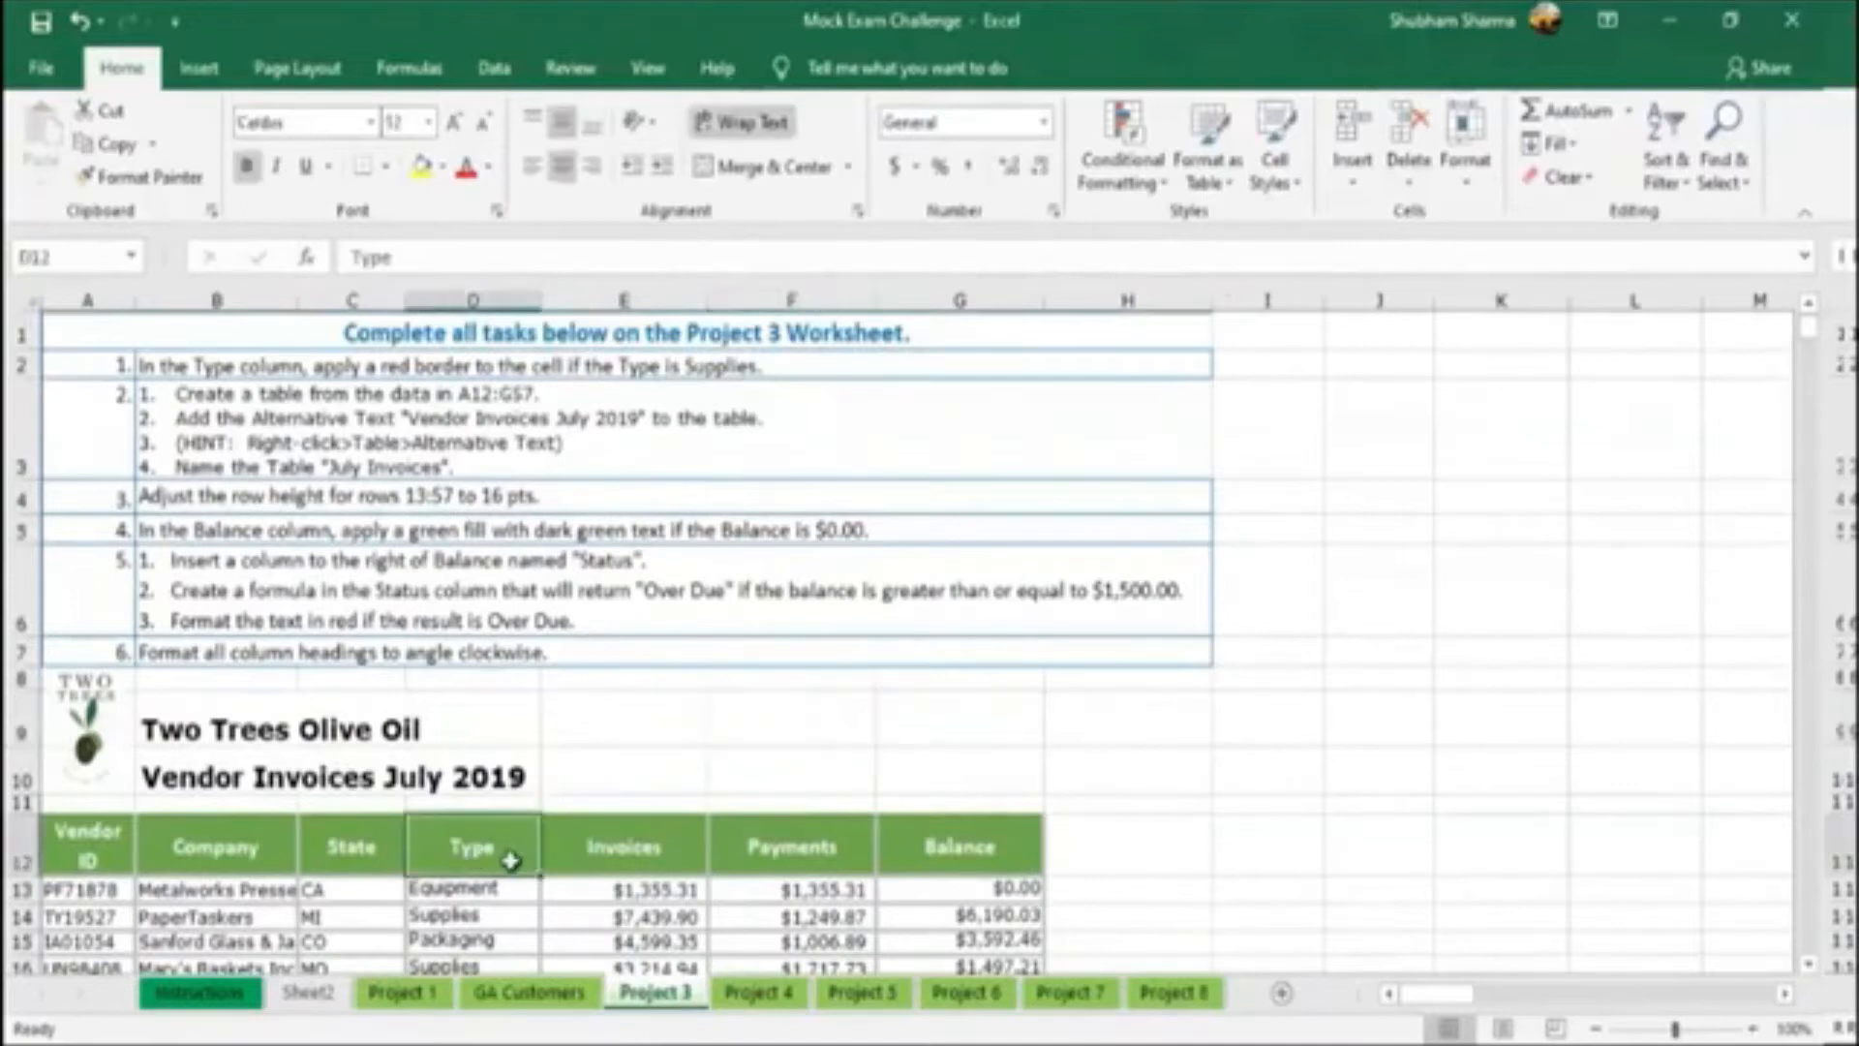
click(484, 886)
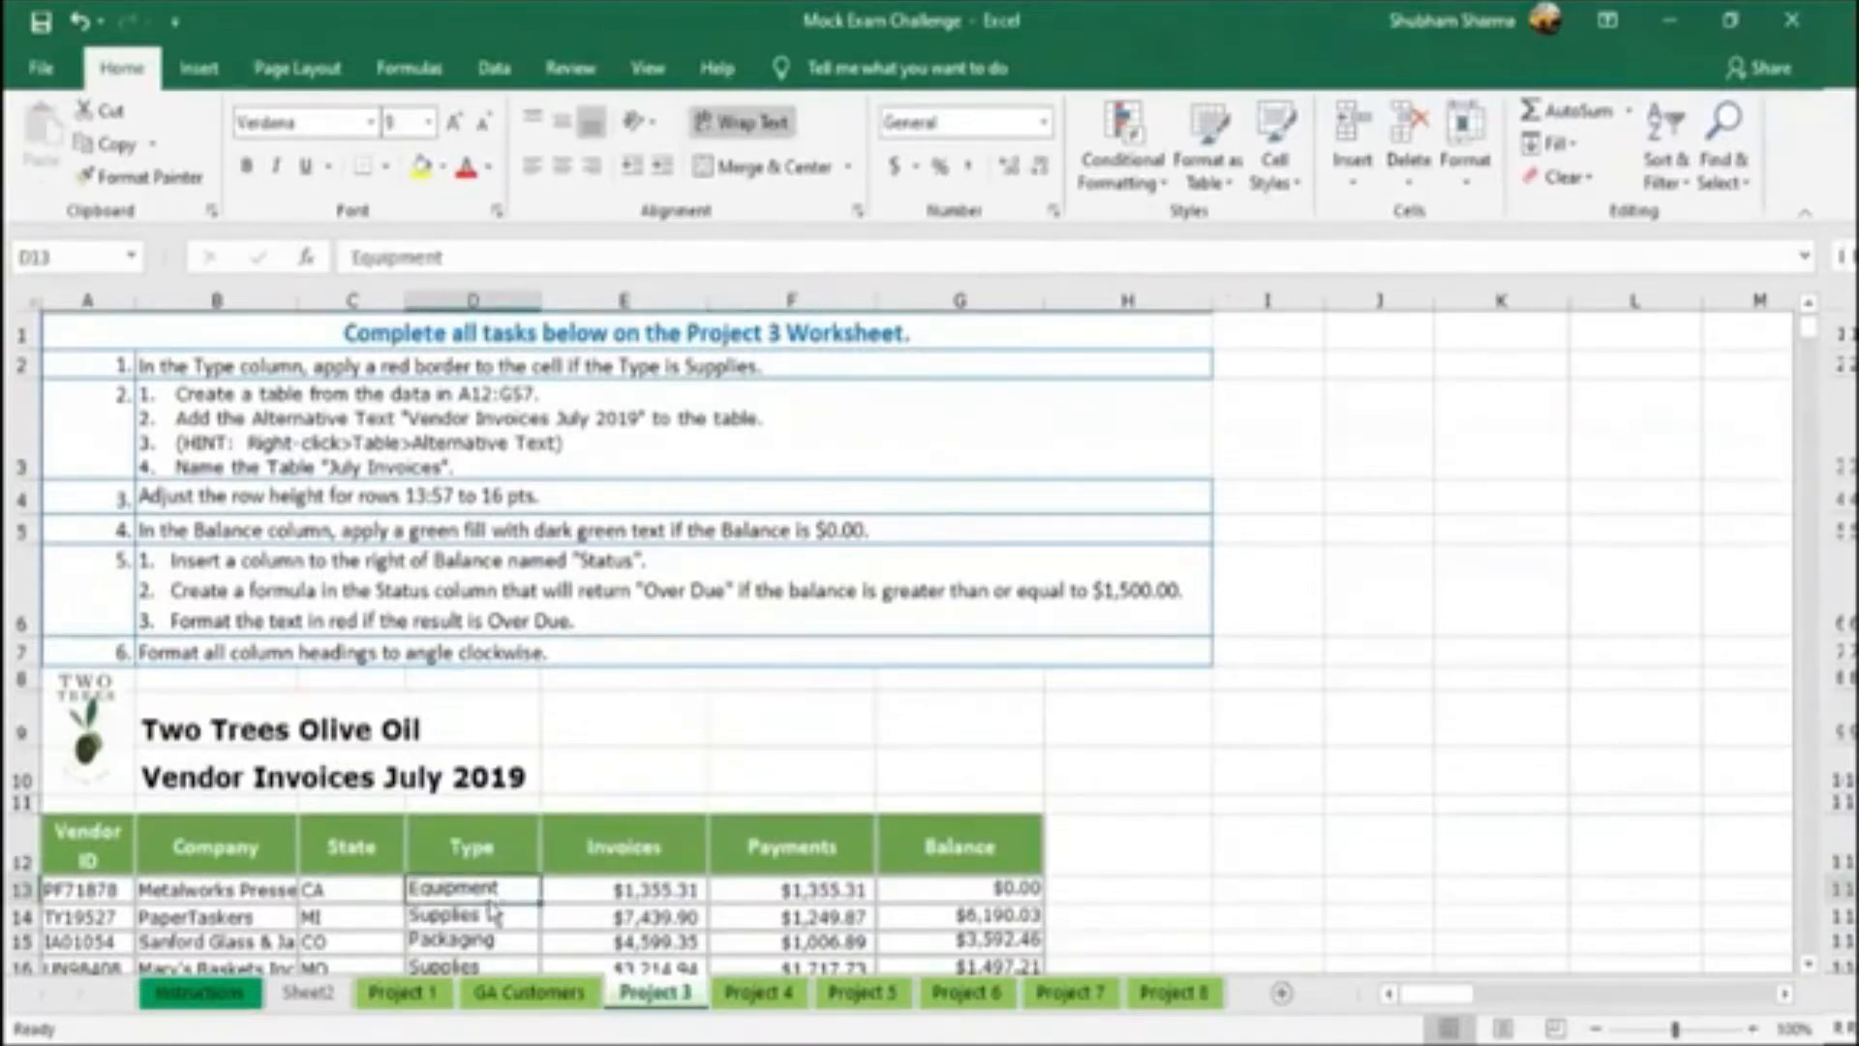
drag(493, 910, 492, 953)
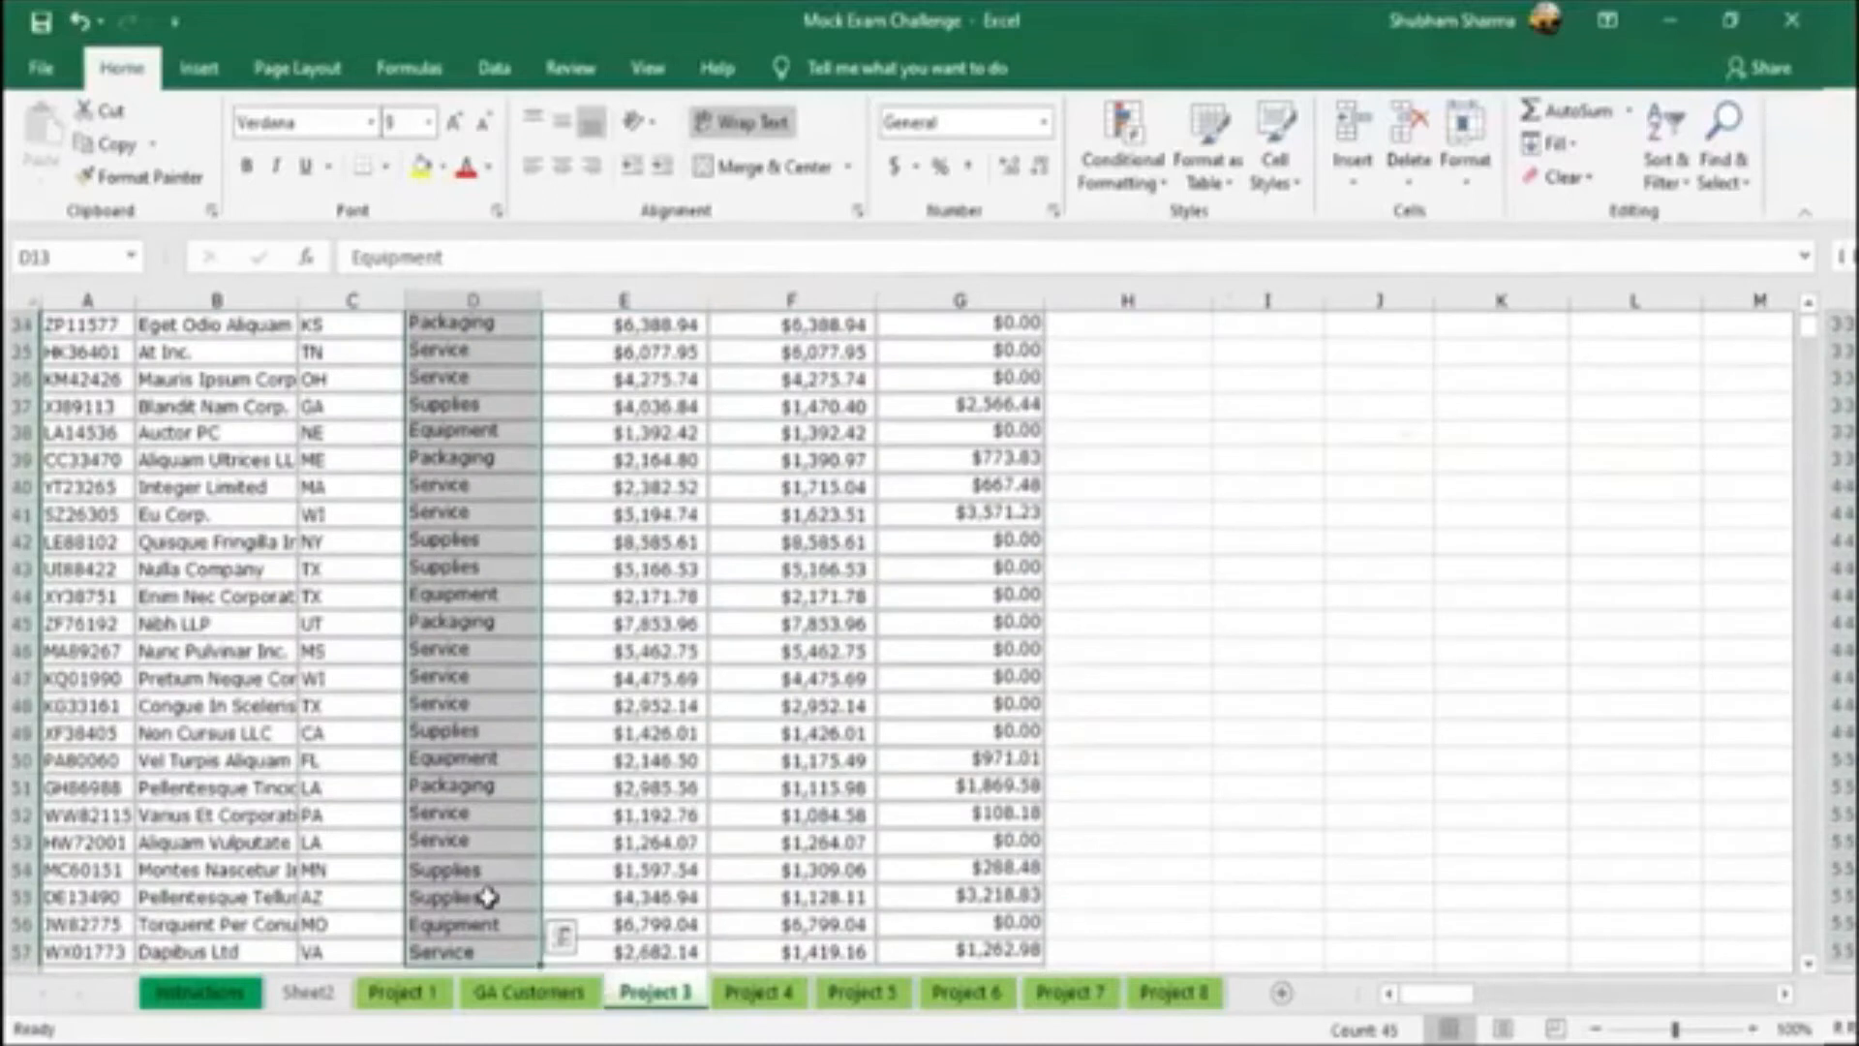
click(1165, 179)
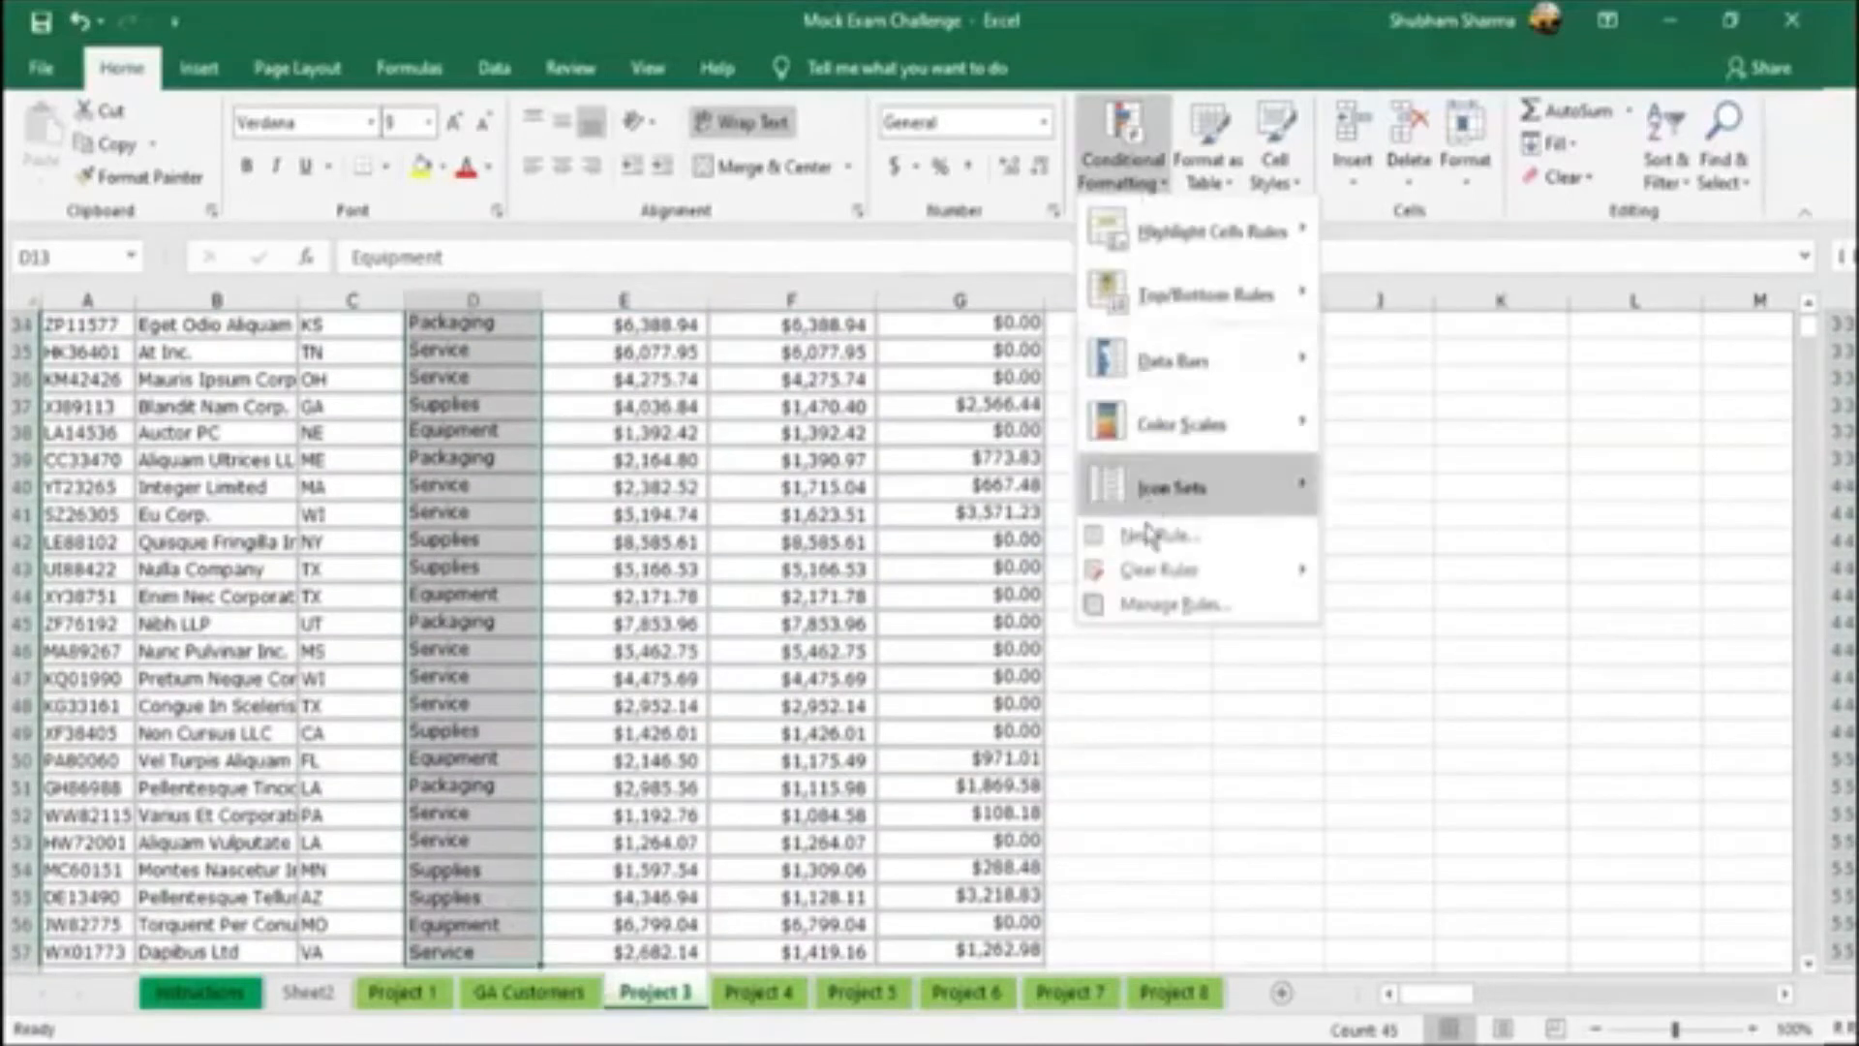
mouse_move(1145, 590)
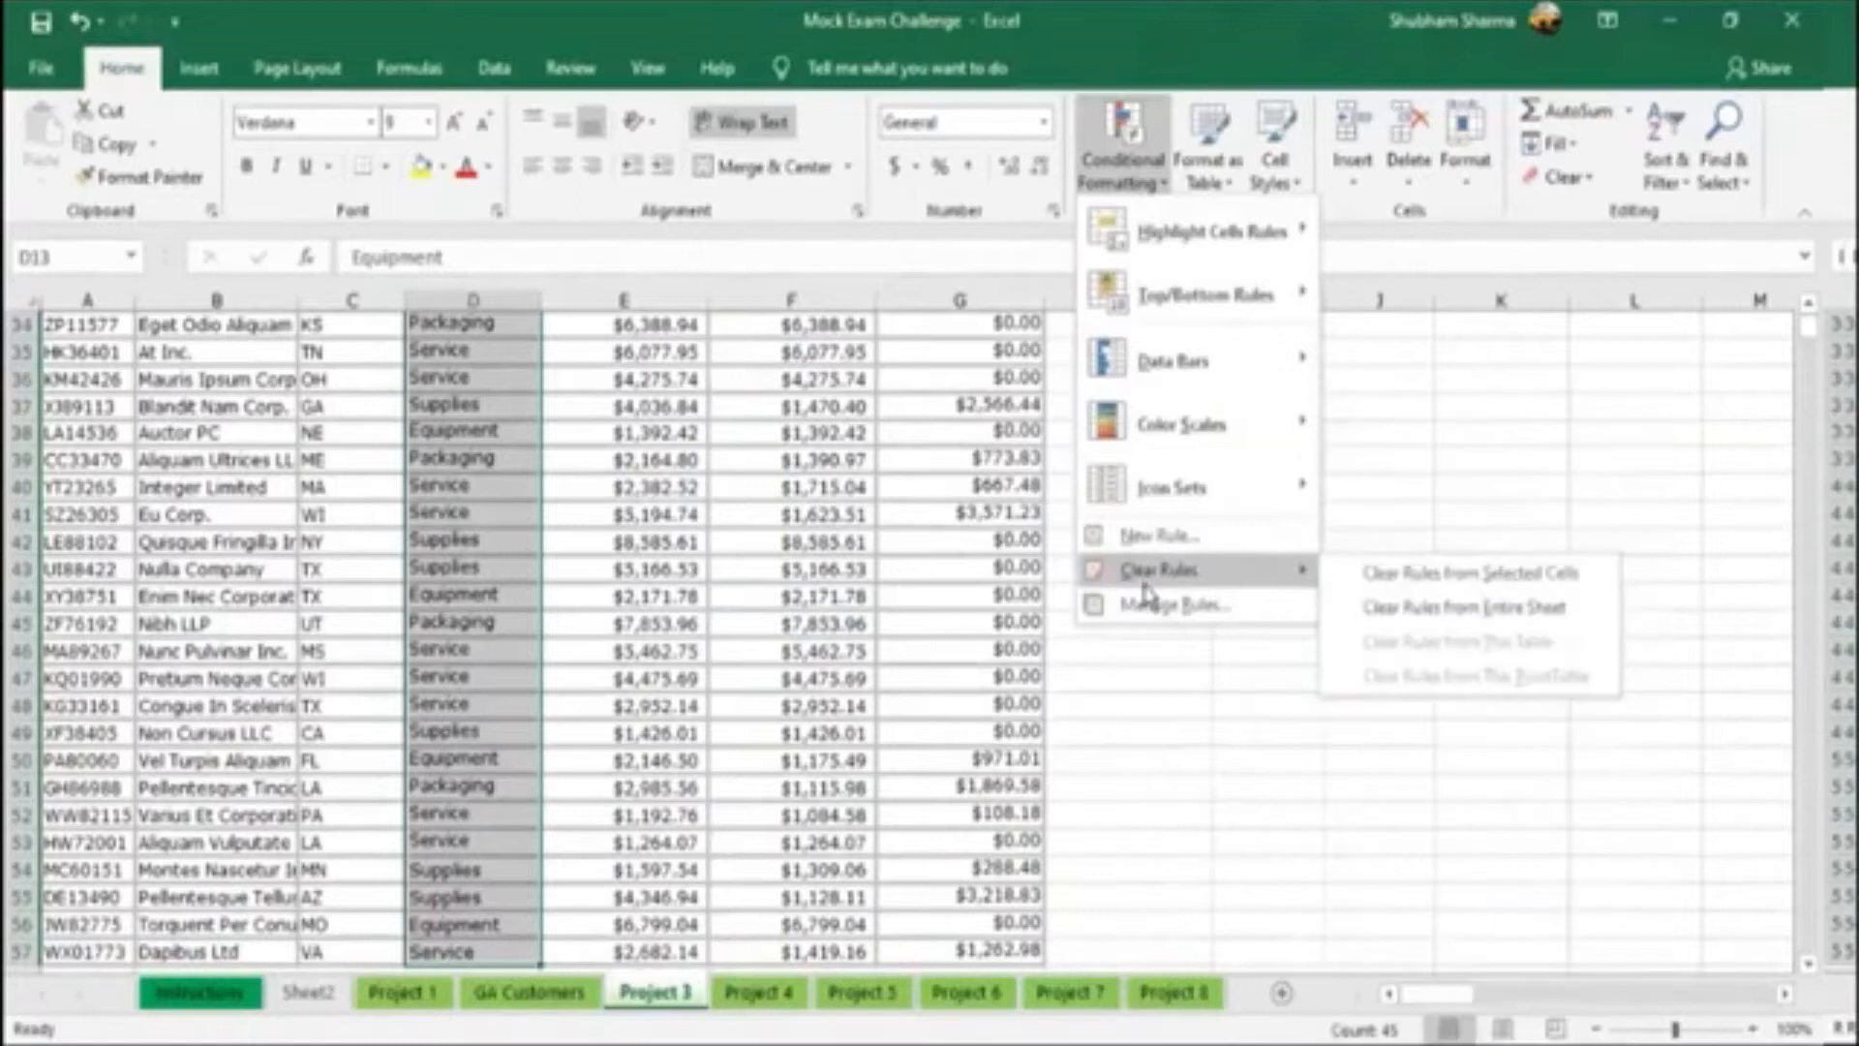
mouse_move(1167, 244)
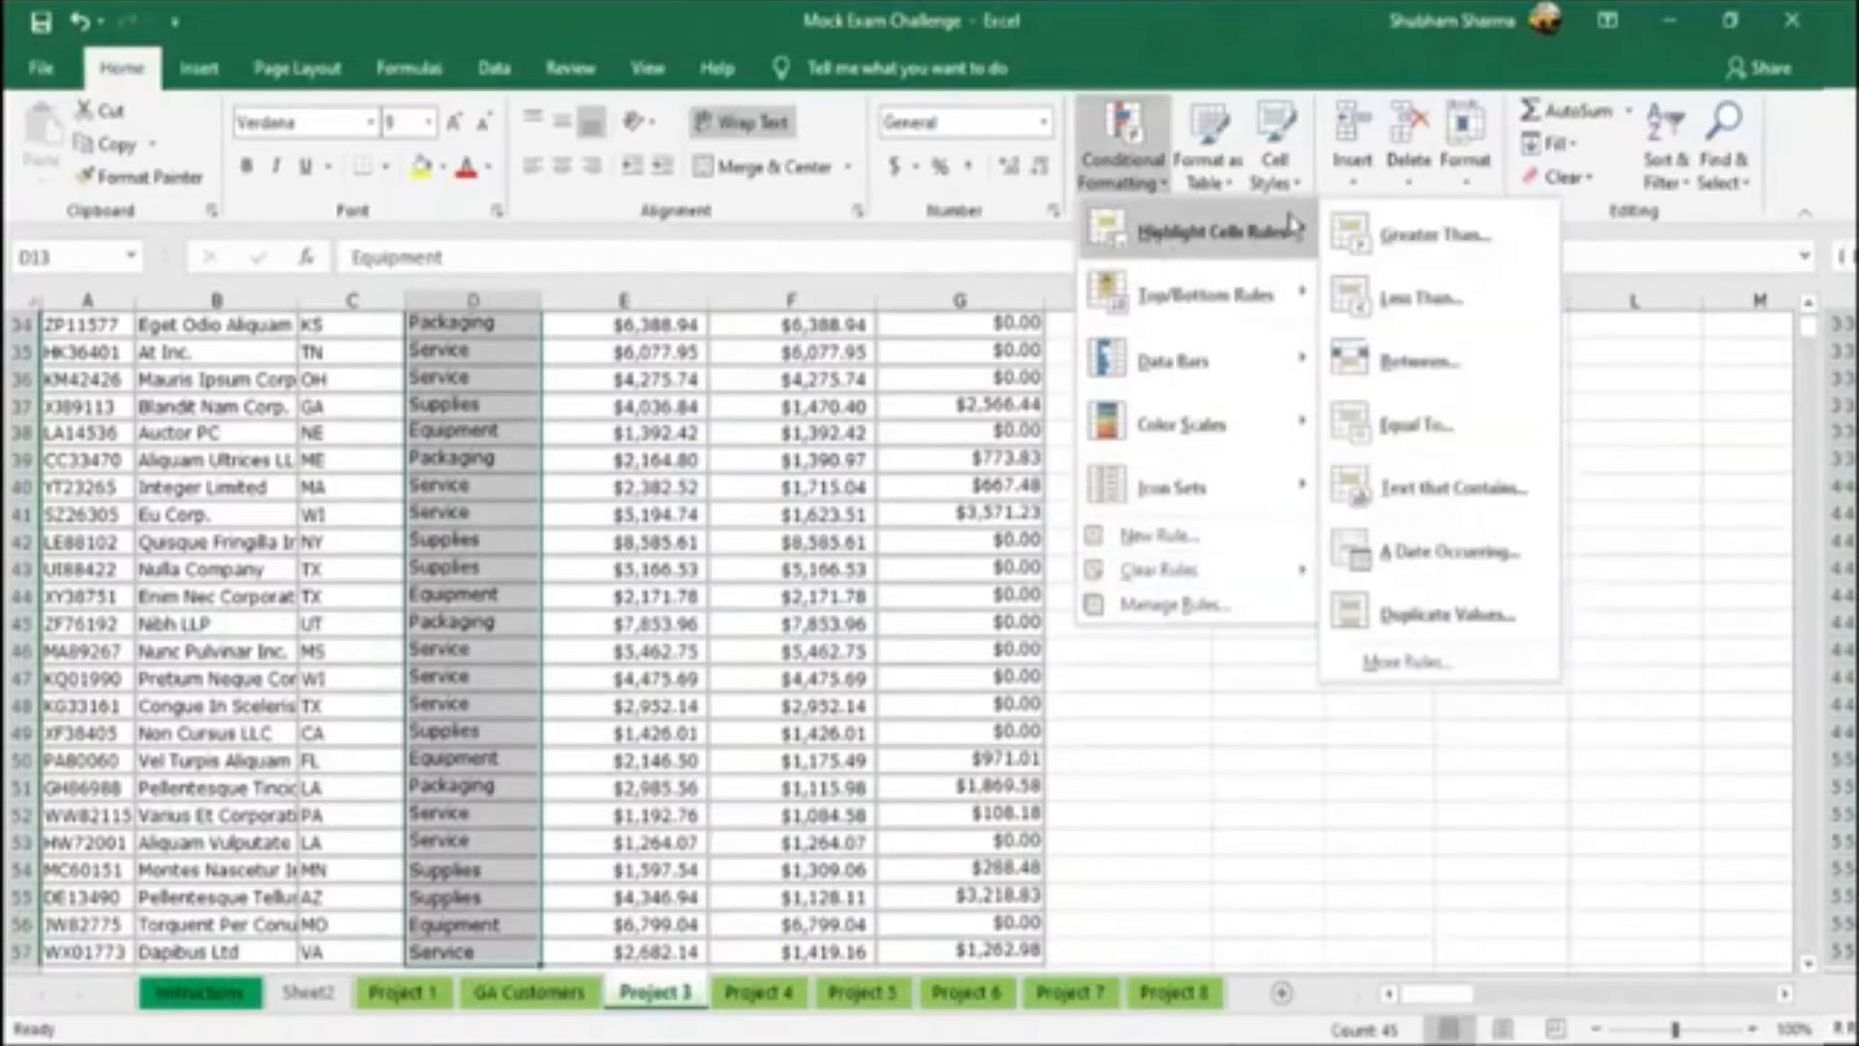
click(1481, 482)
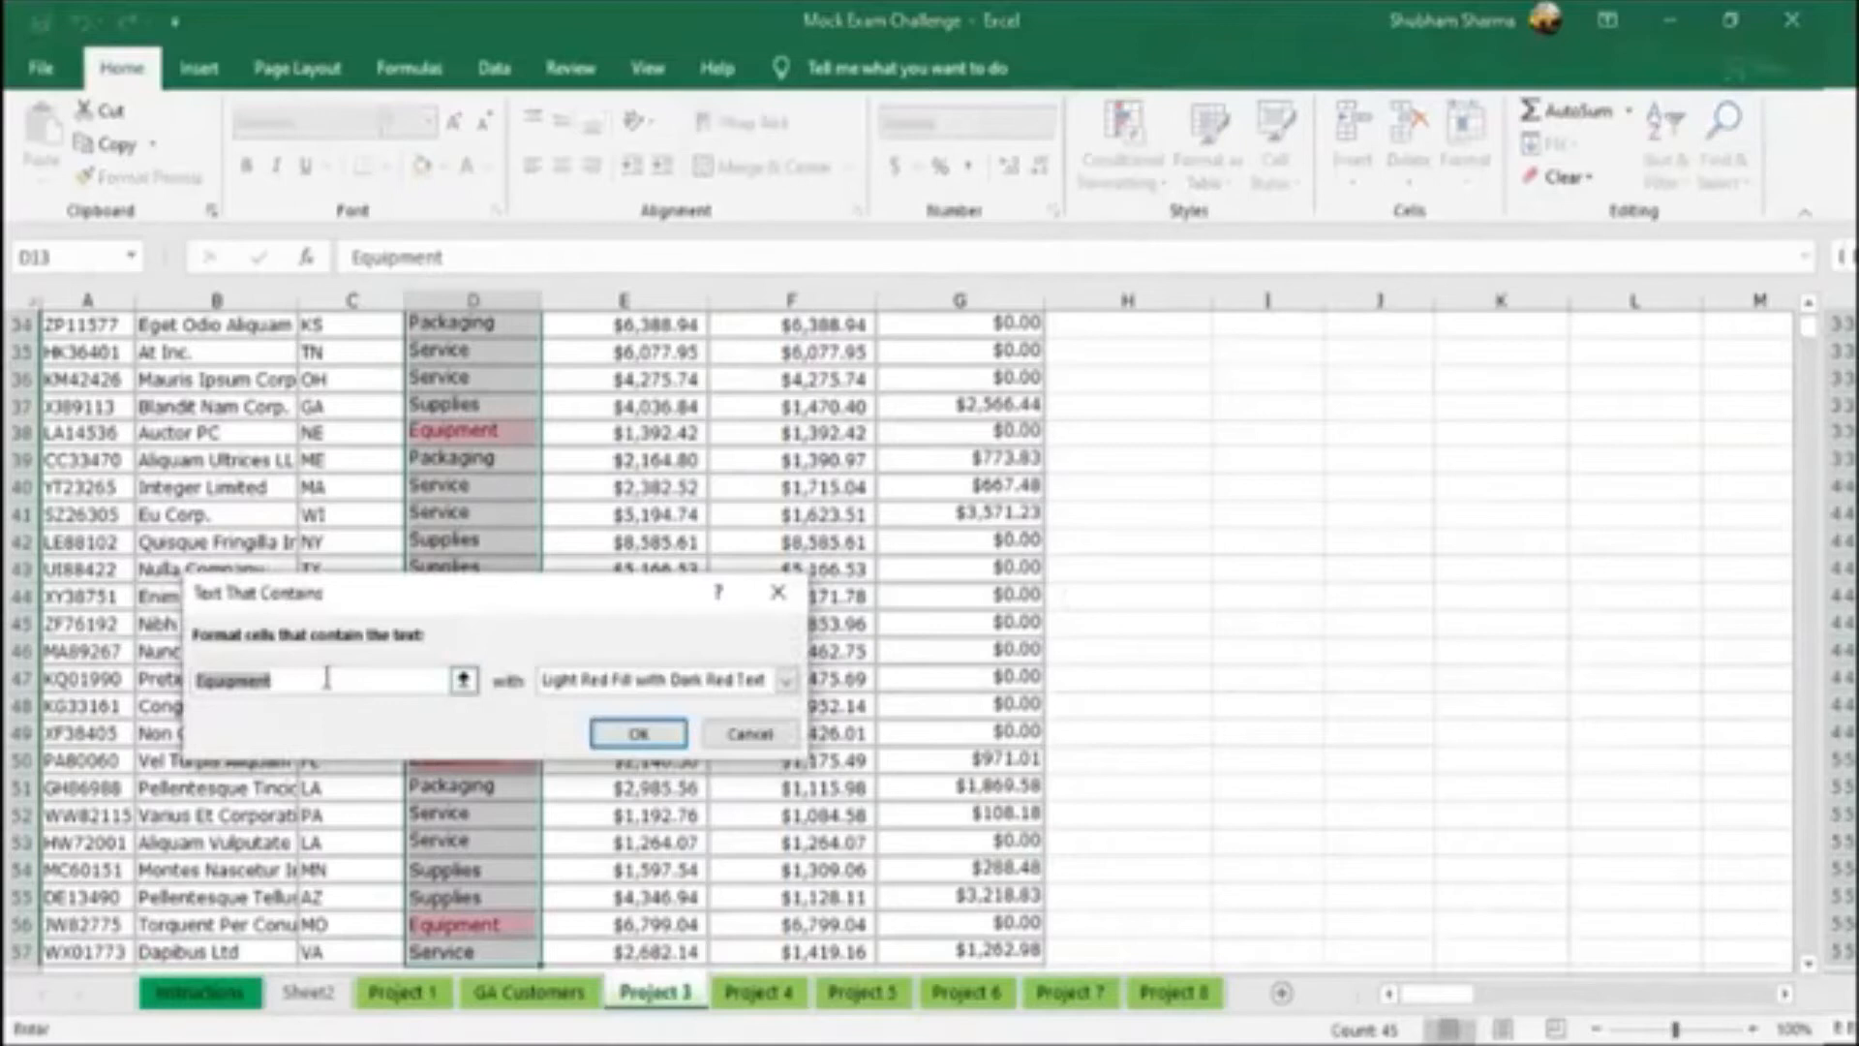
text(Supplies)
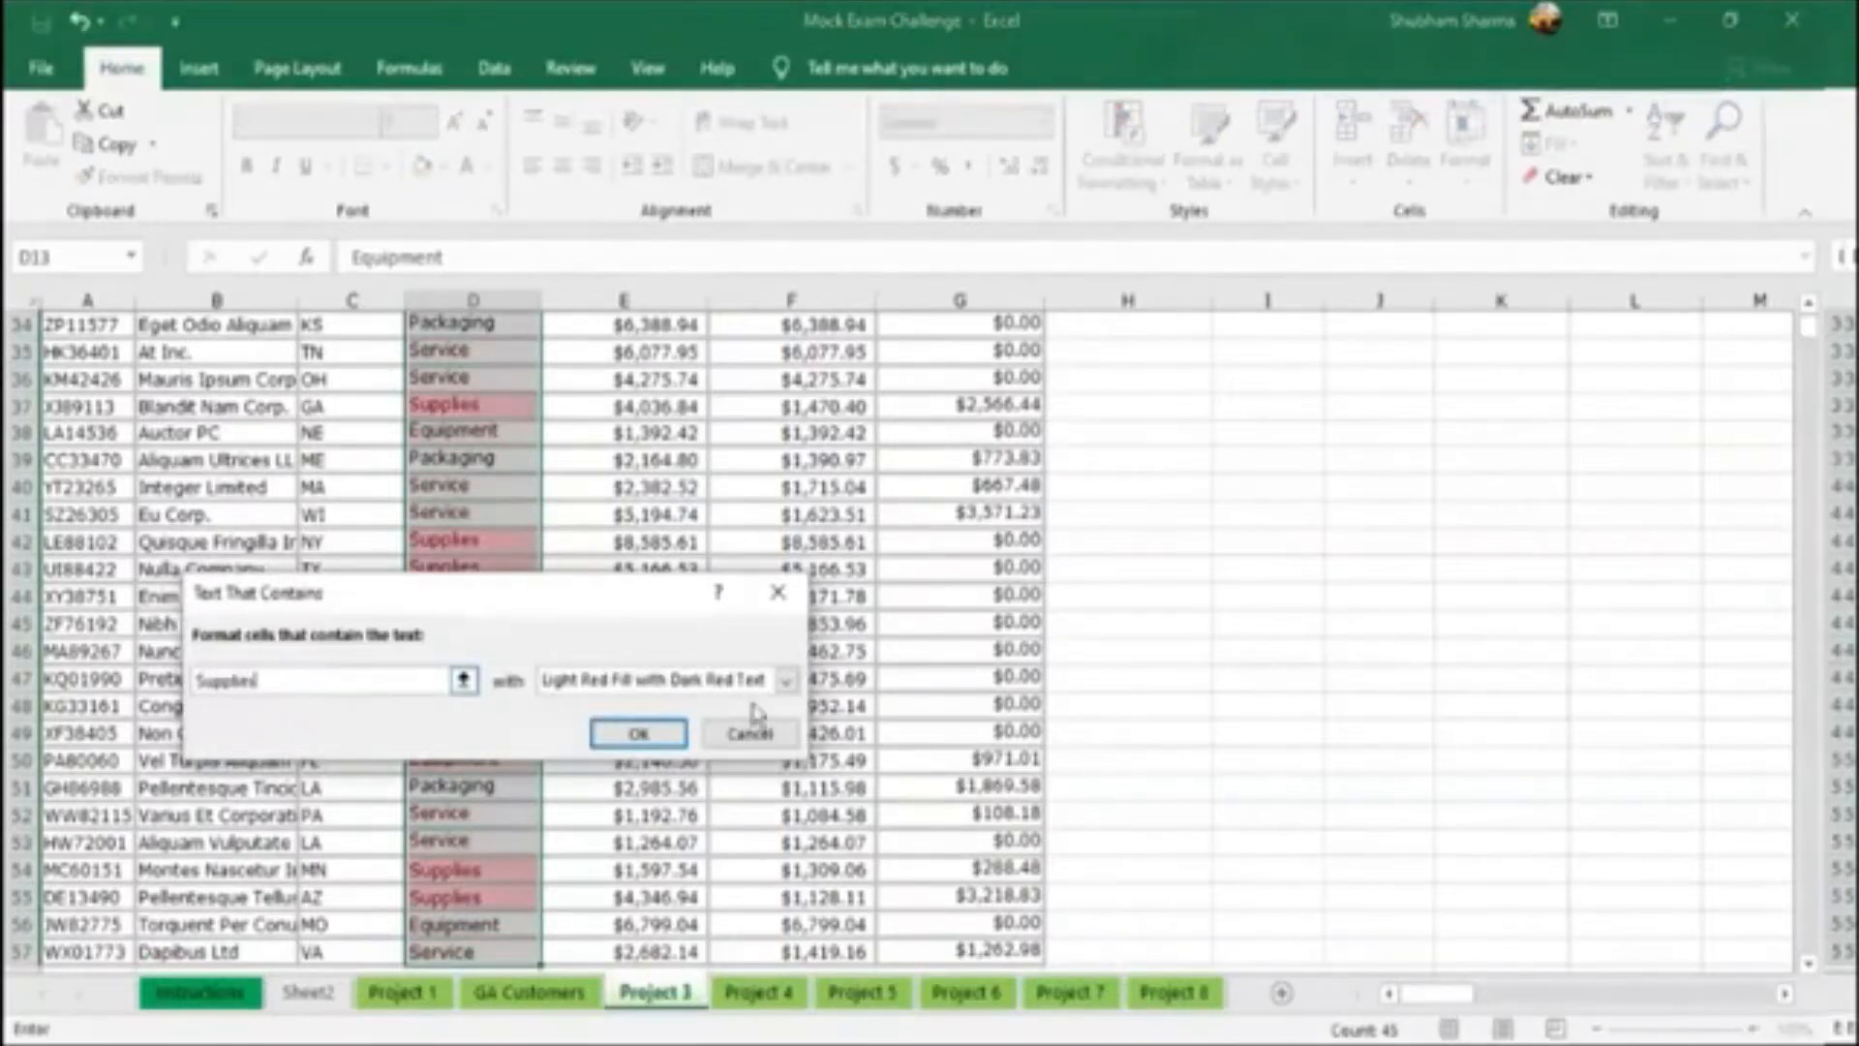
click(785, 682)
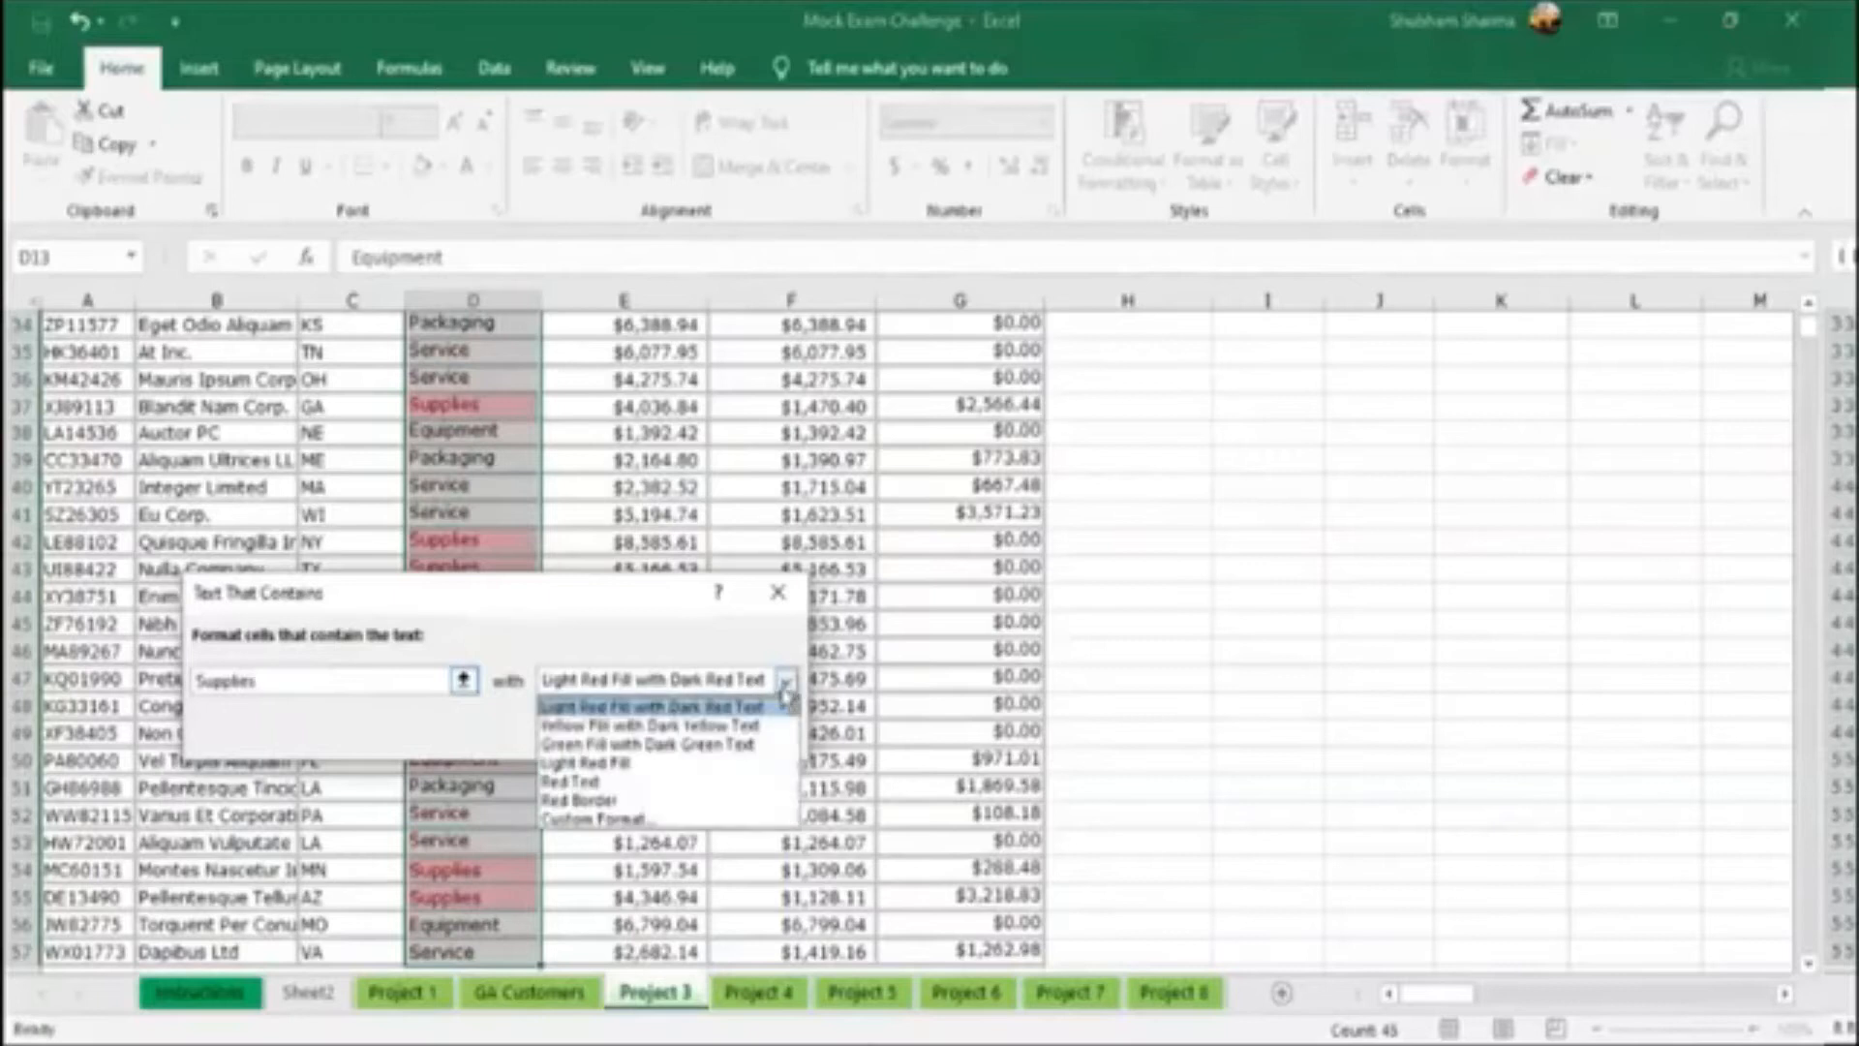
click(682, 799)
click(631, 735)
- Create a table from the range A12:G57
scroll(543, 822, up, 11)
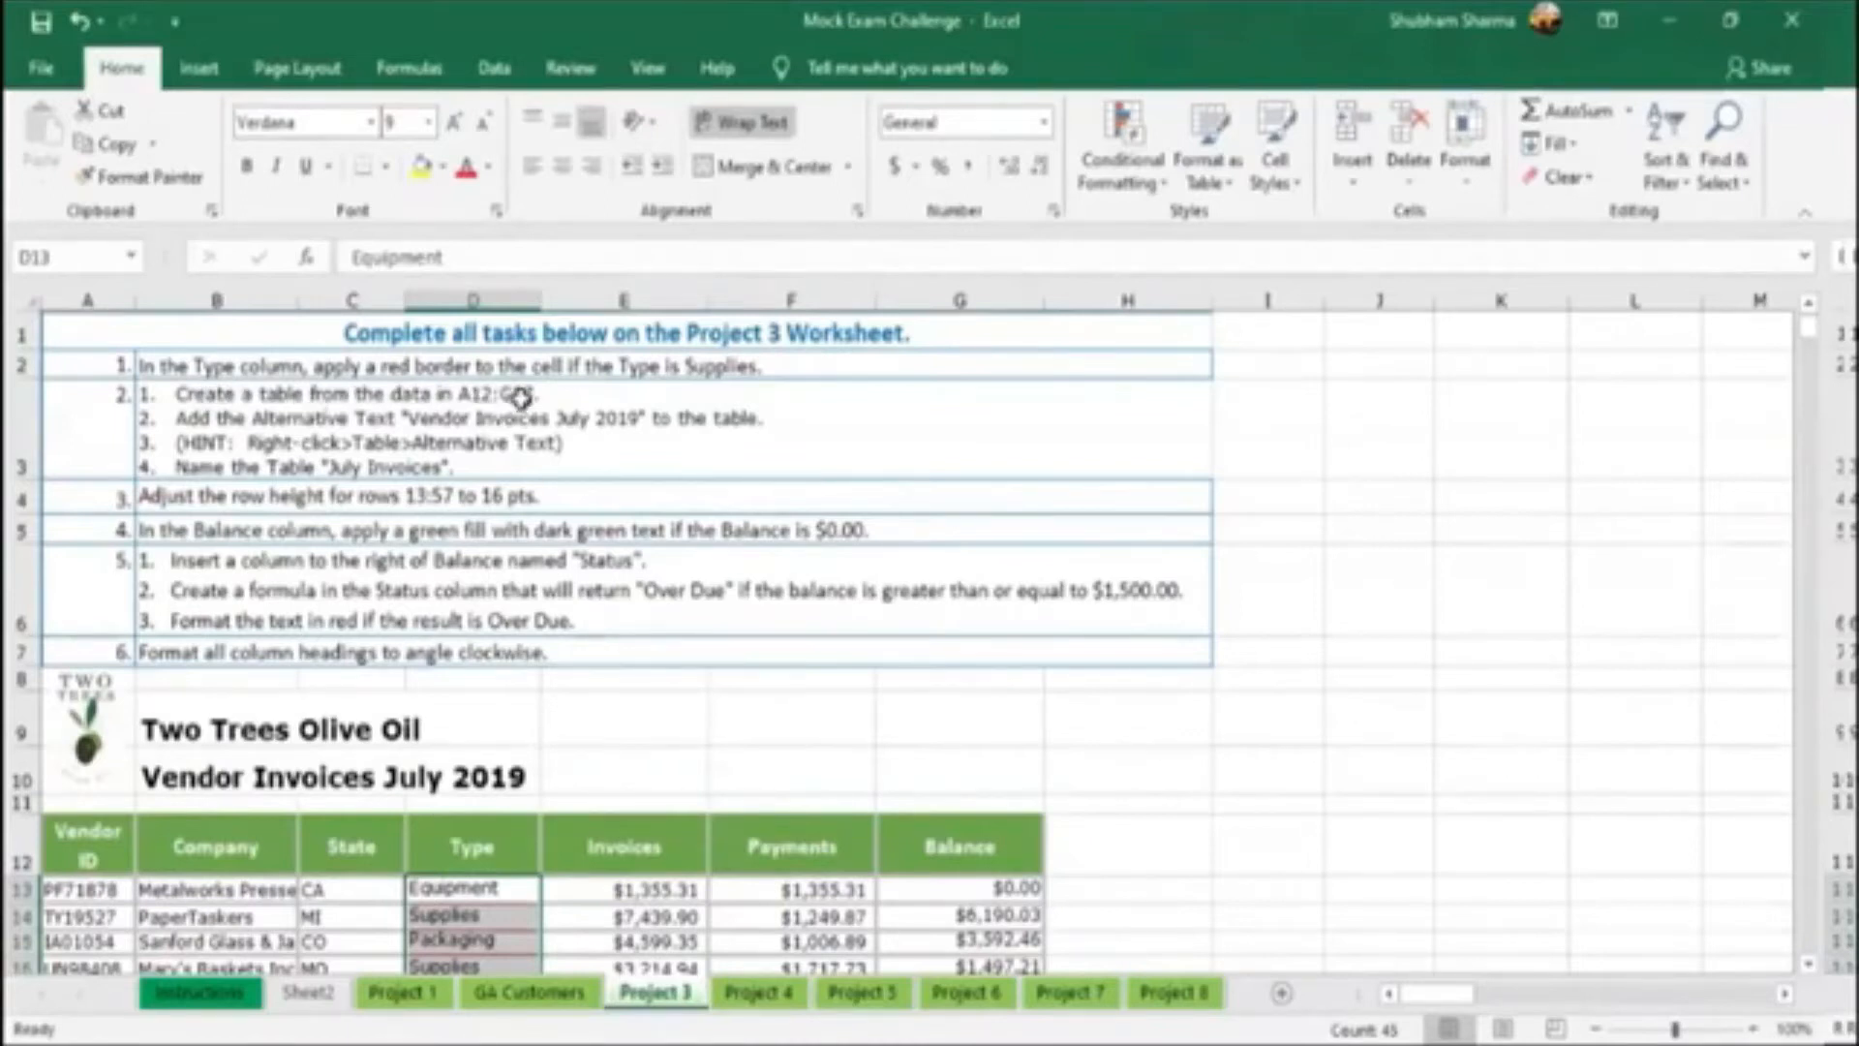
click(111, 916)
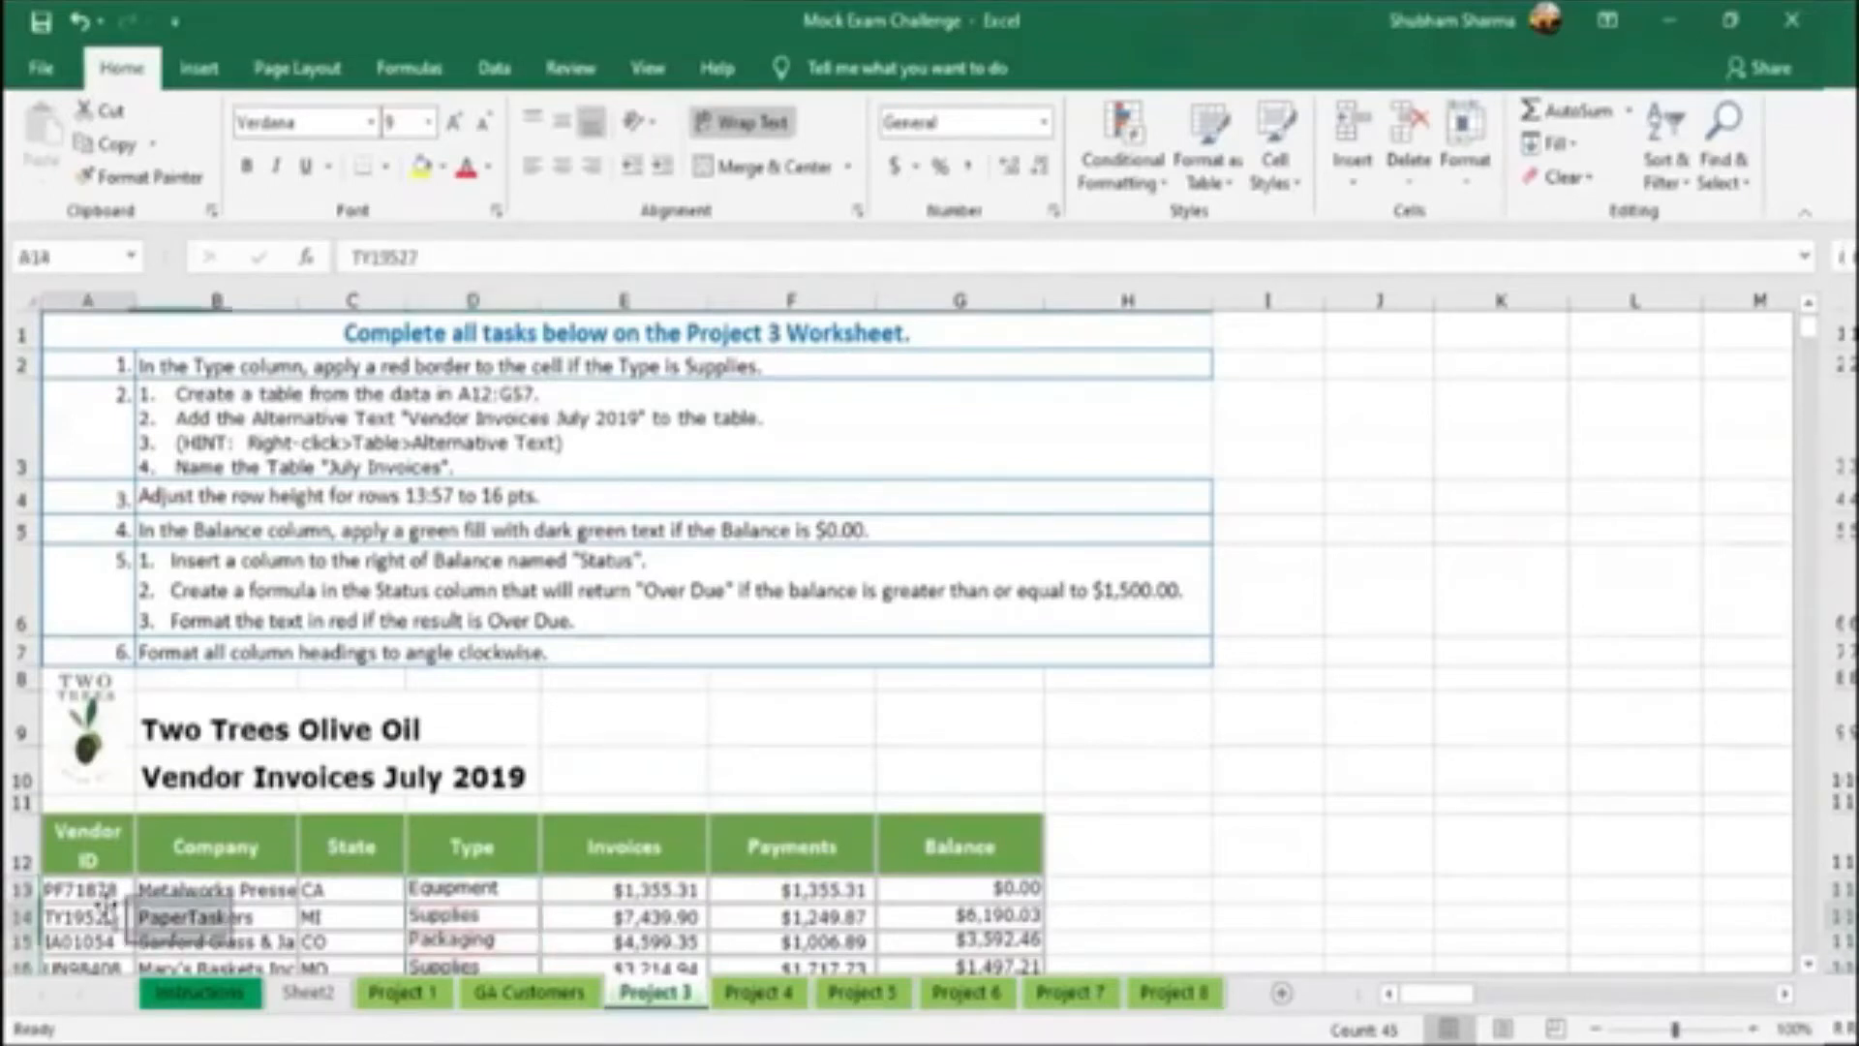
click(73, 256)
text(A)
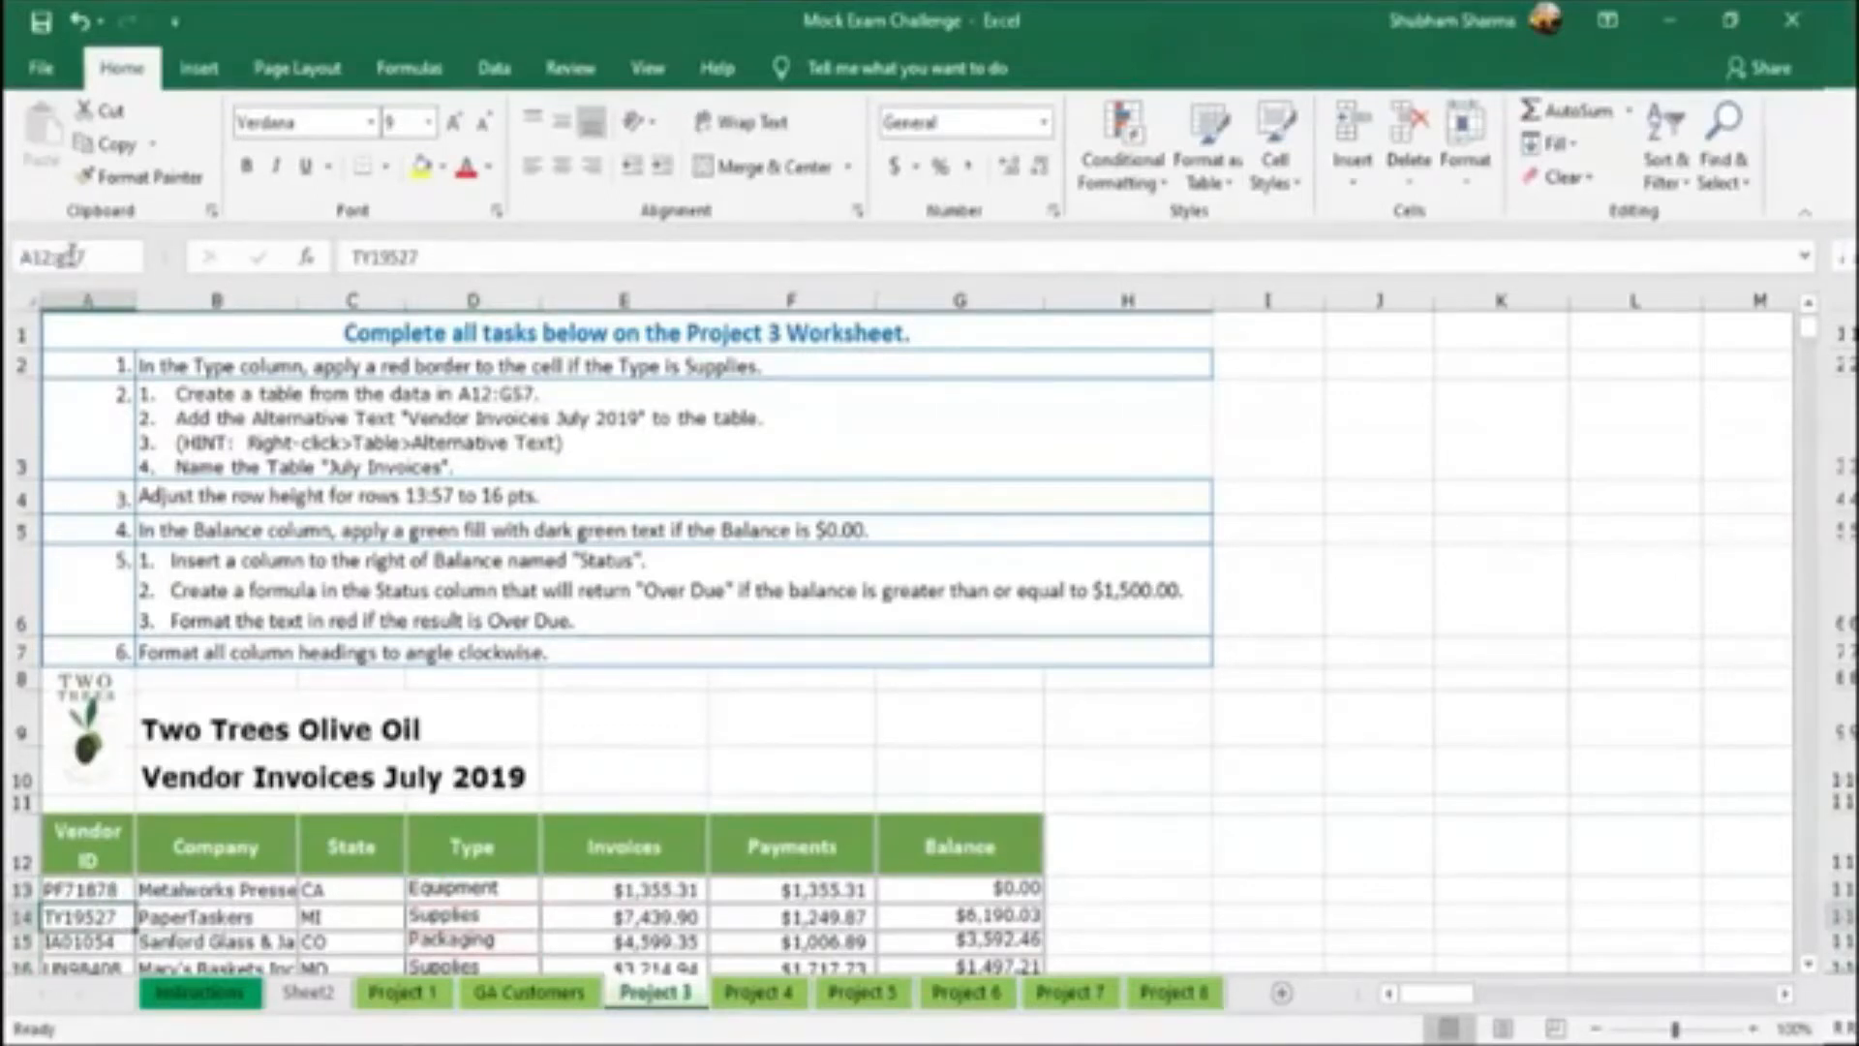
text(12:g57)
key(Return)
scroll(539, 808, up, 4)
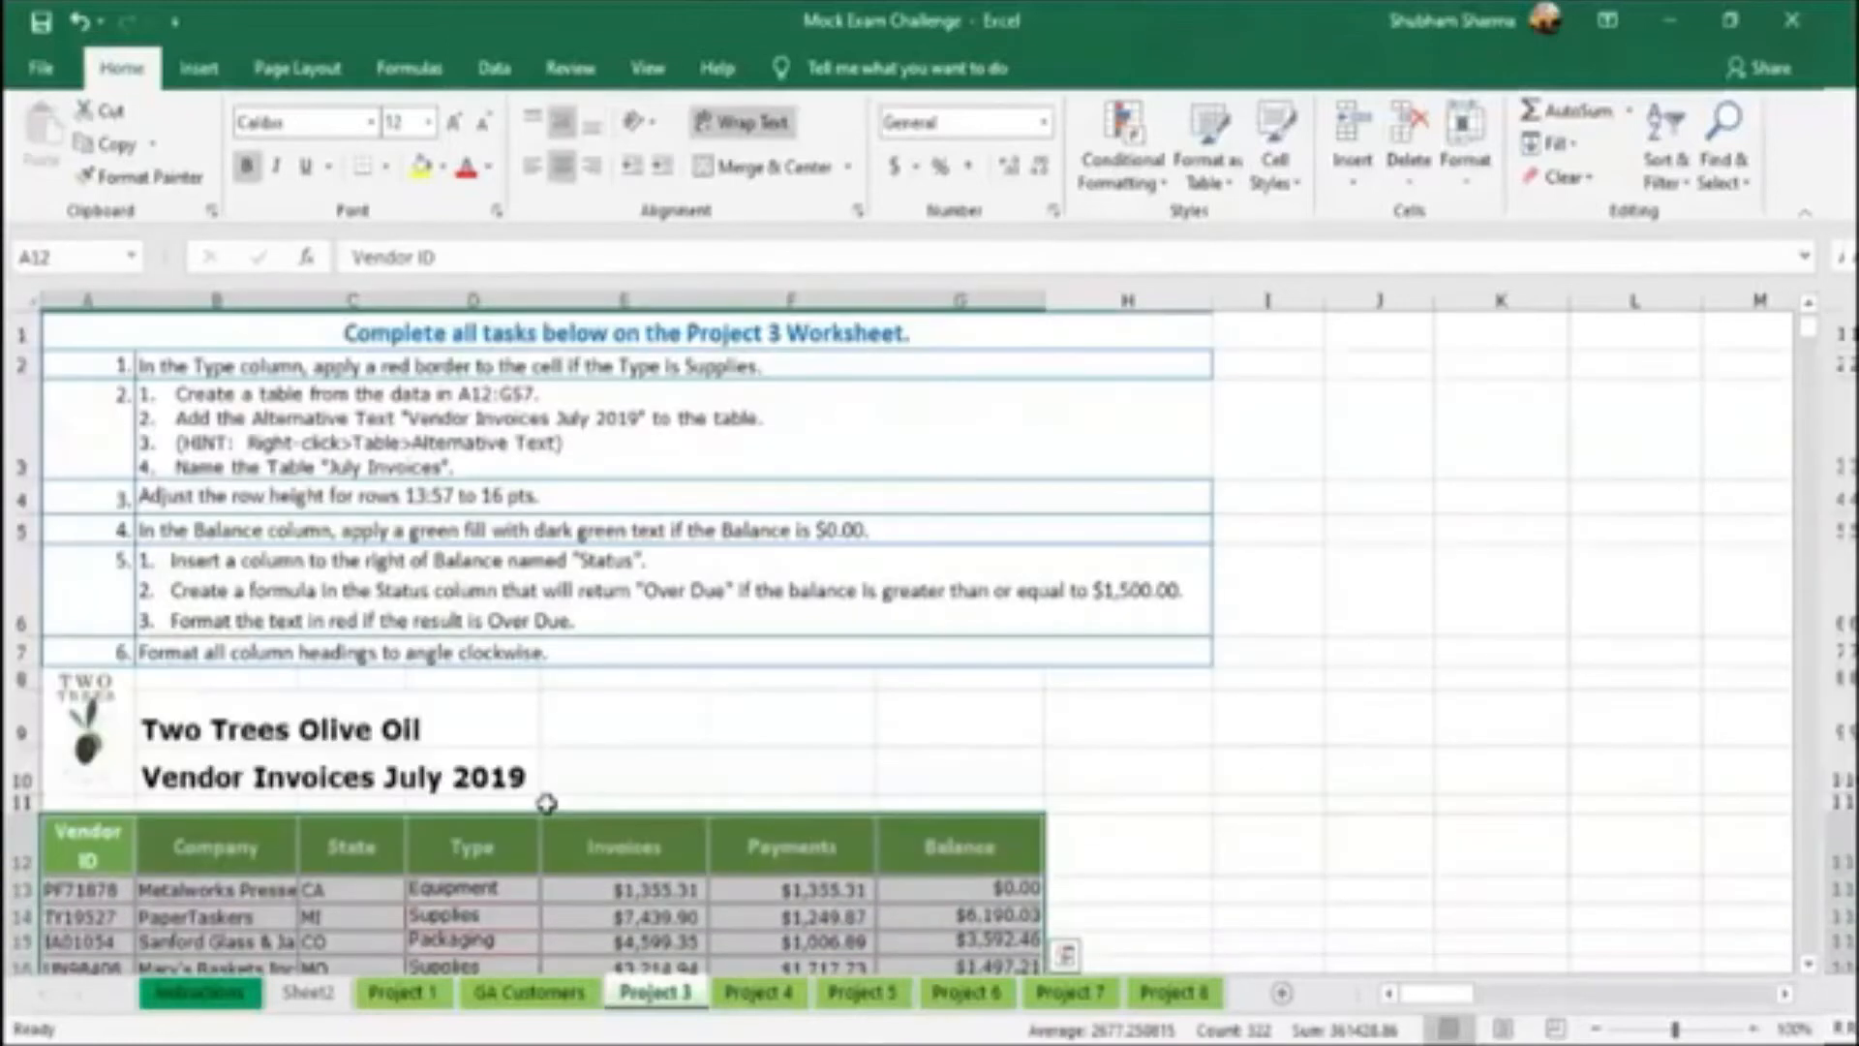
click(199, 67)
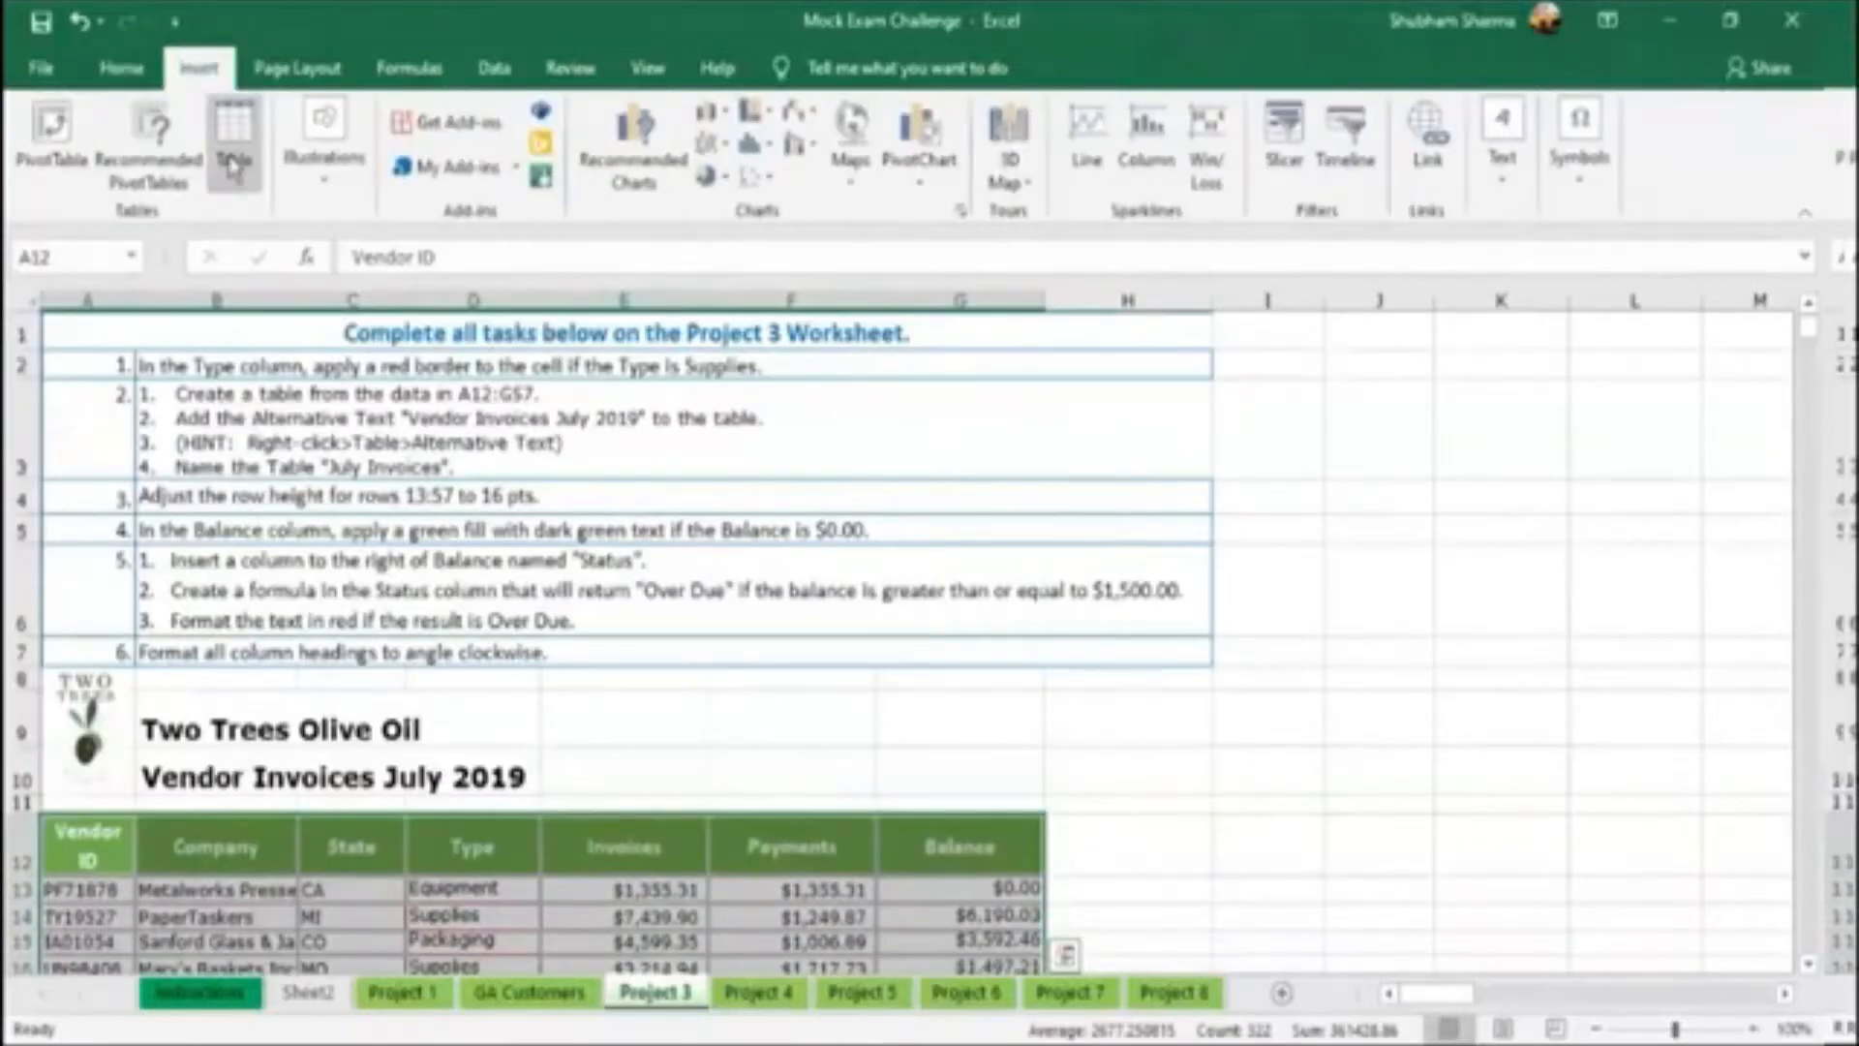
click(233, 155)
click(477, 696)
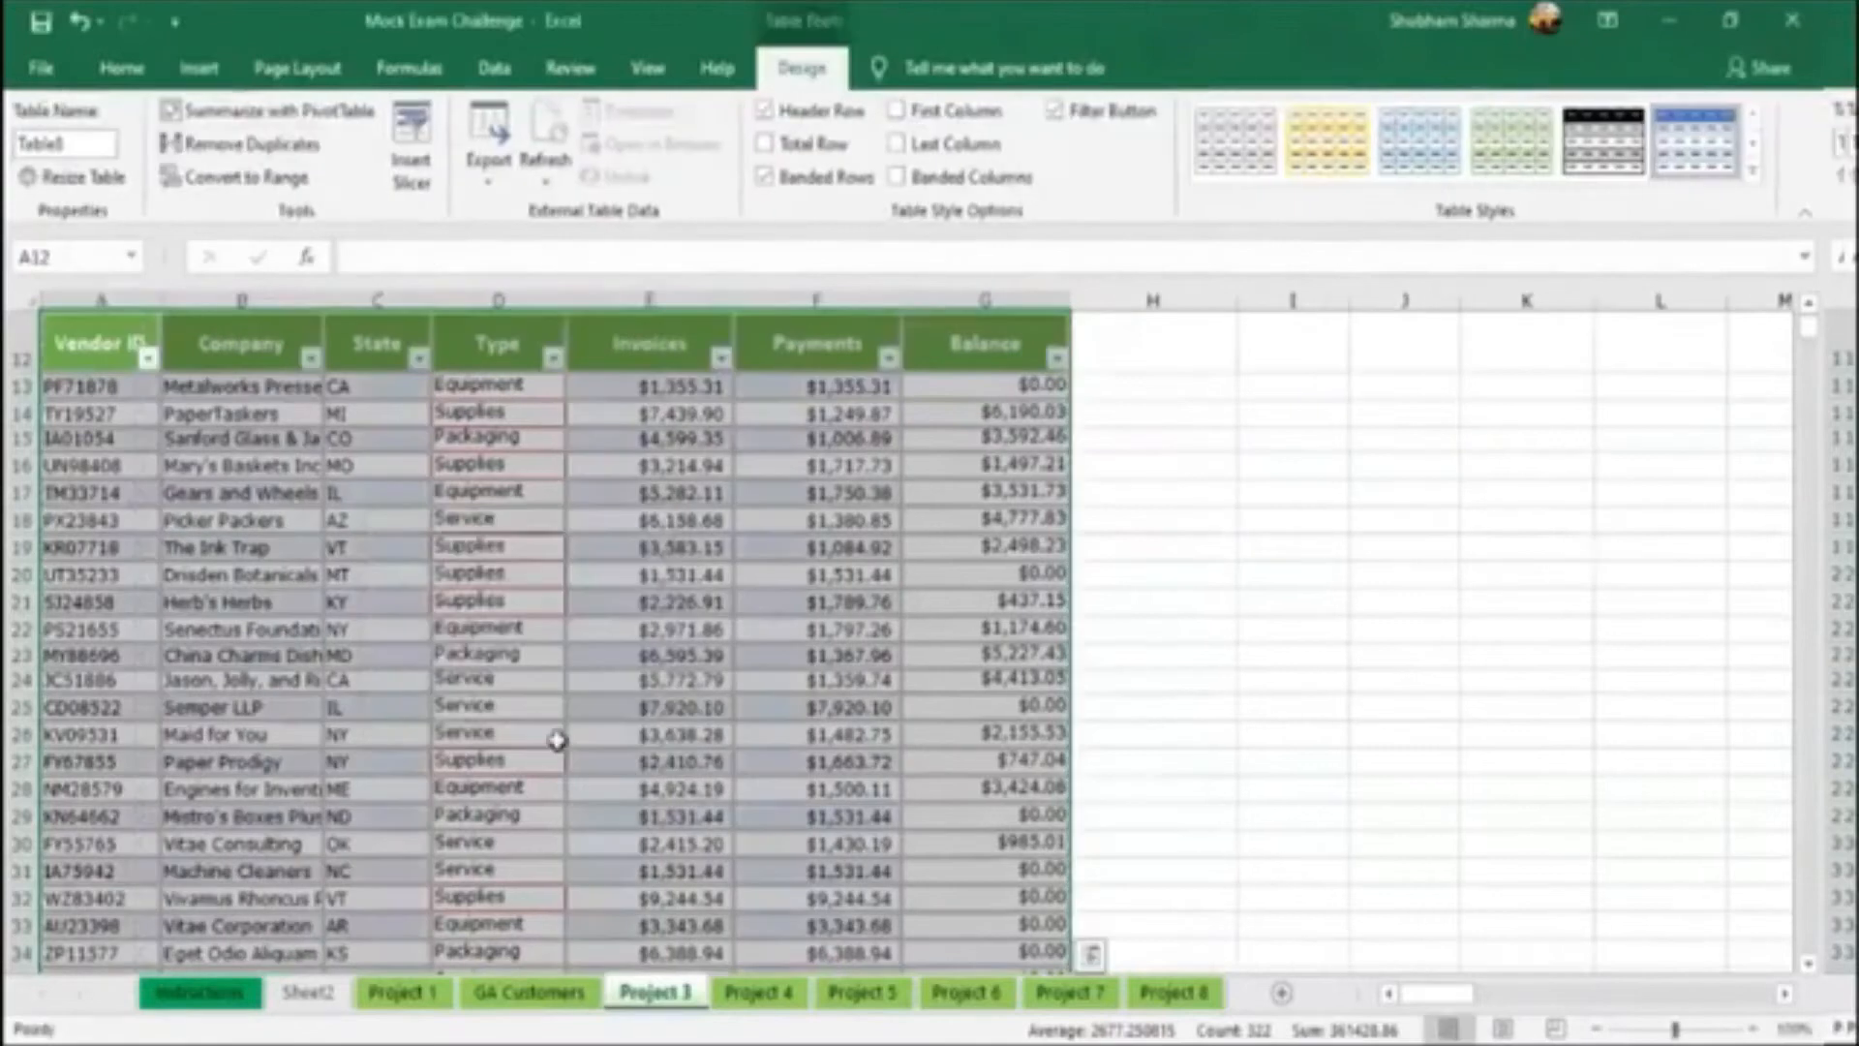
scroll(558, 736, up, 4)
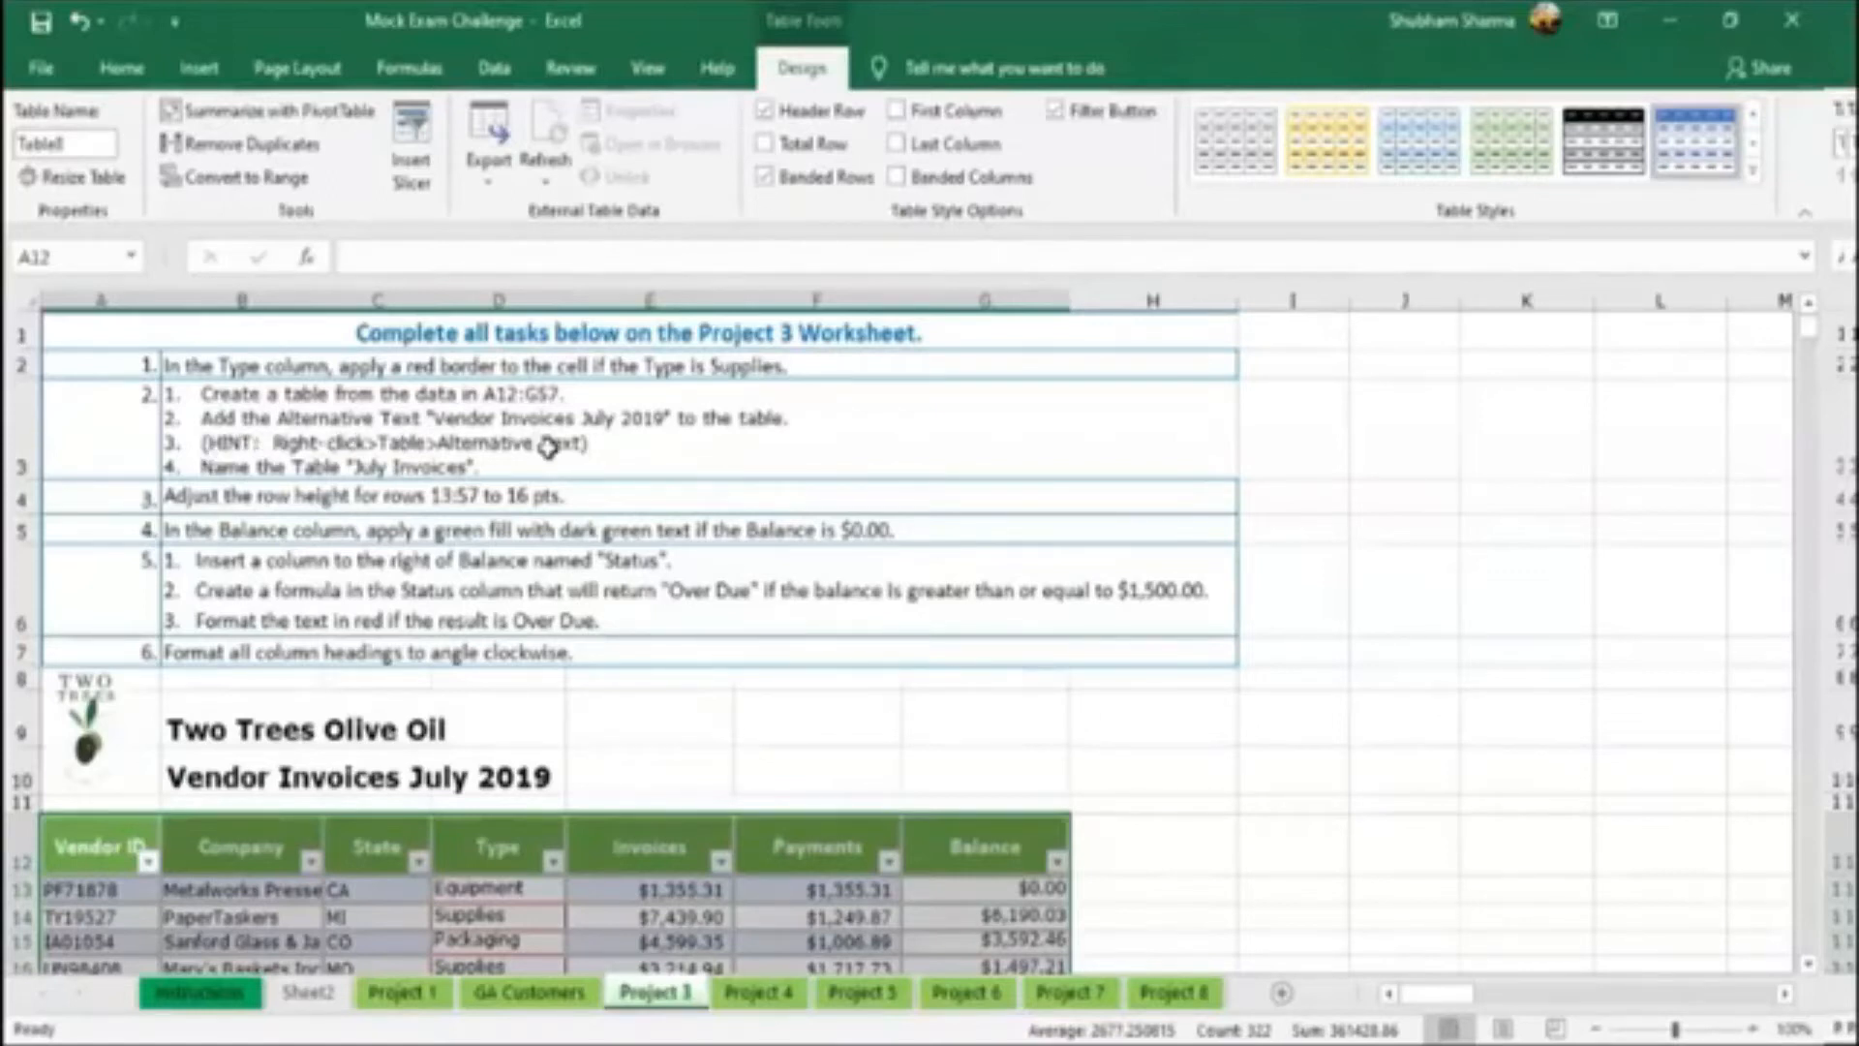
scroll(573, 818, down, 2)
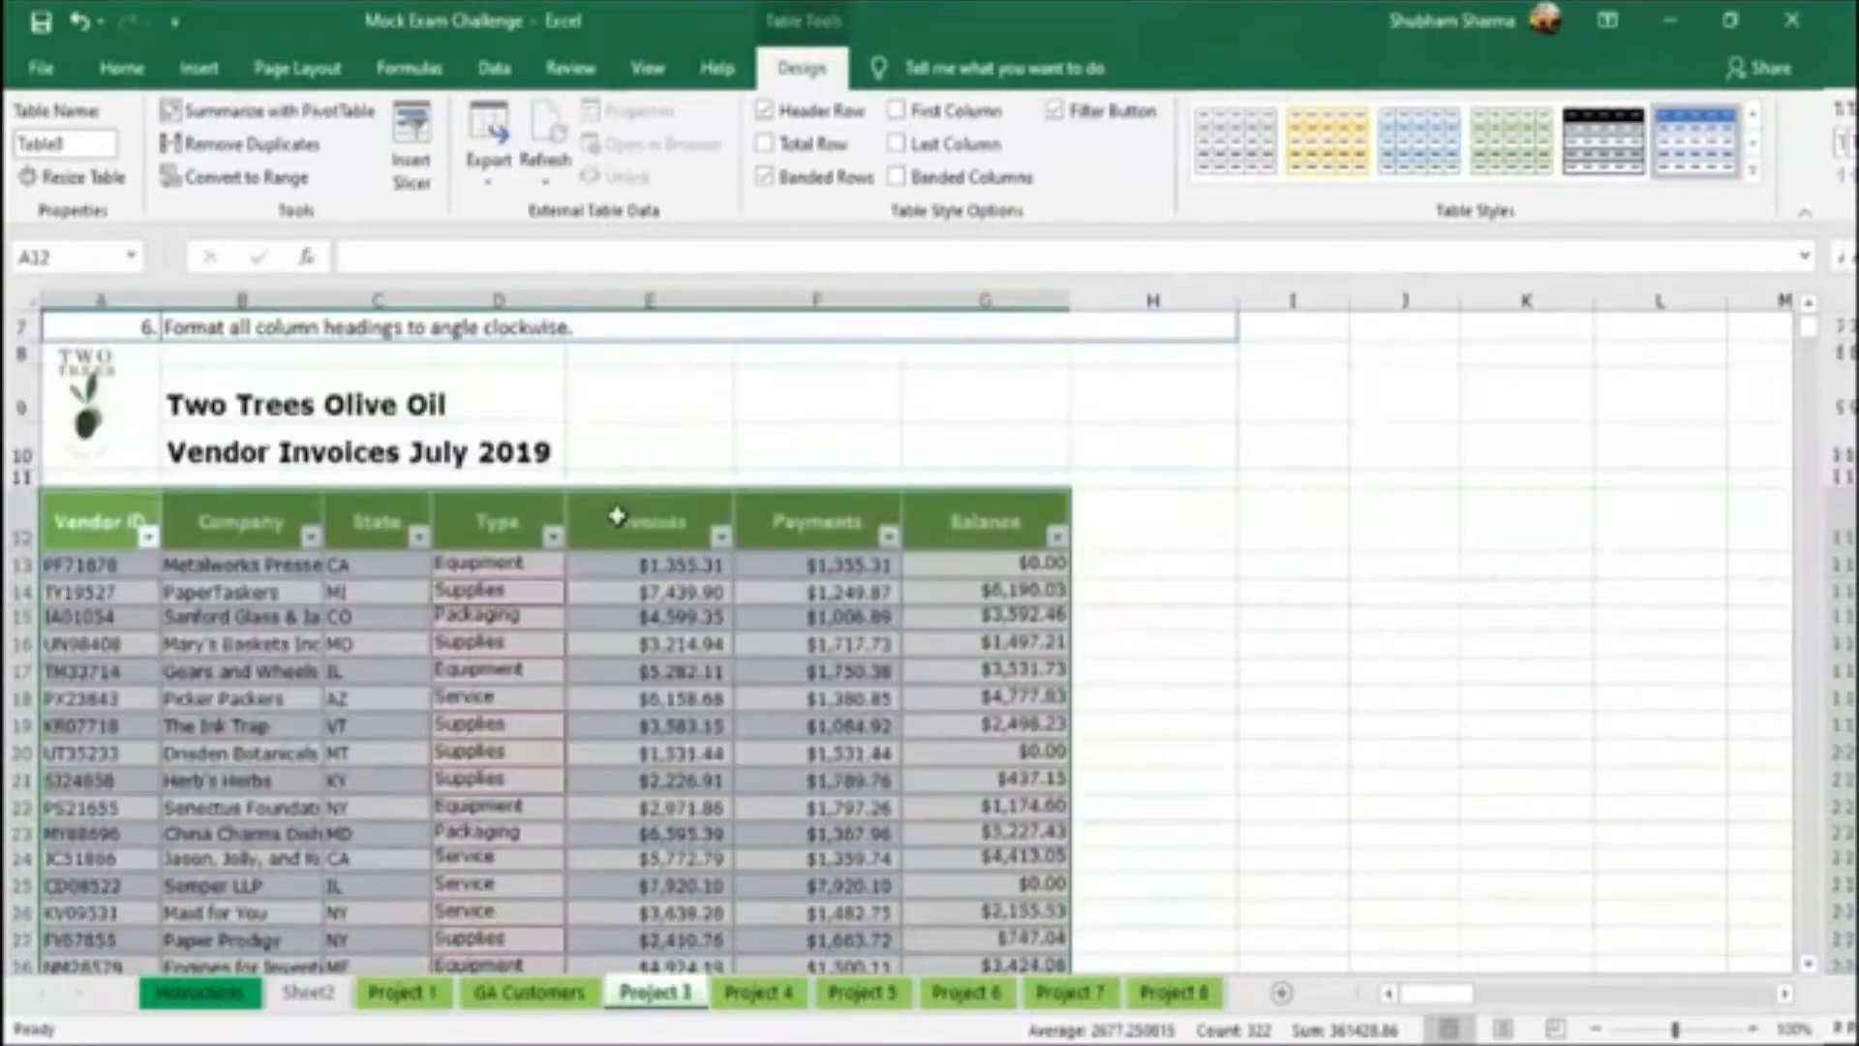
right_click(610, 534)
mouse_move(710, 841)
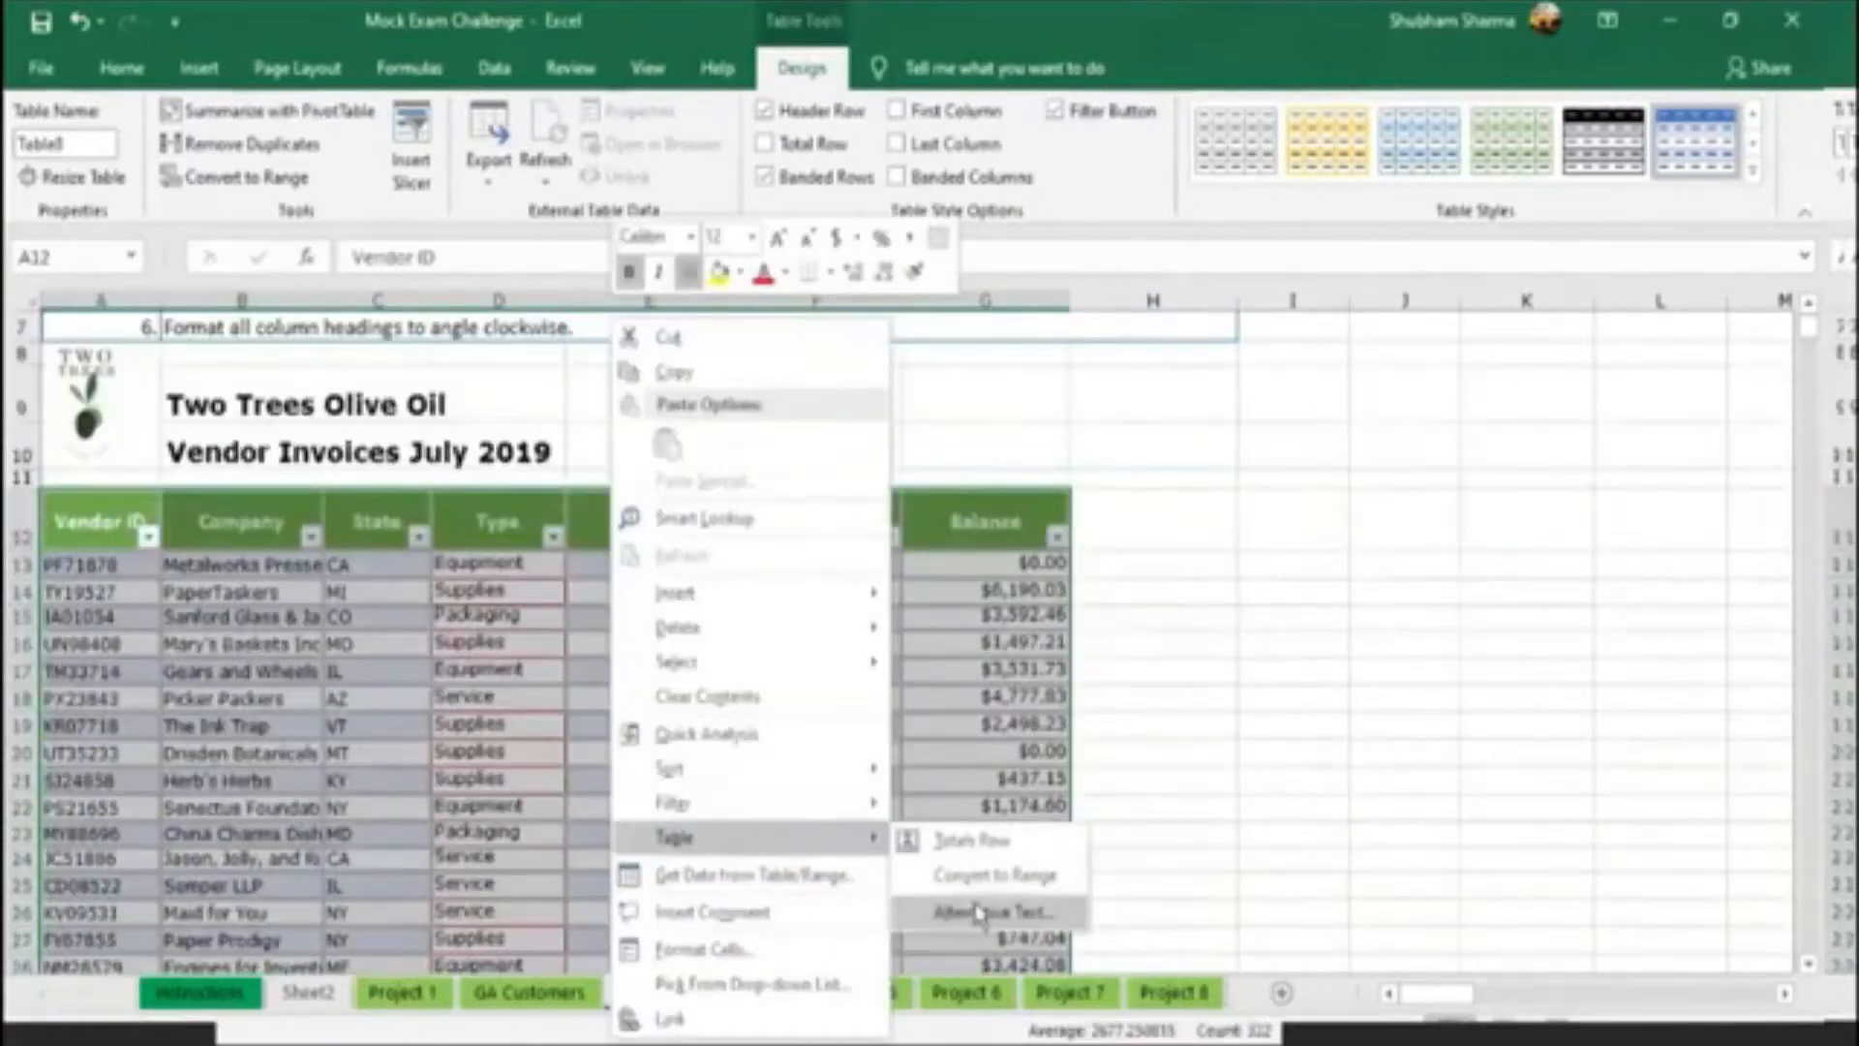
click(995, 911)
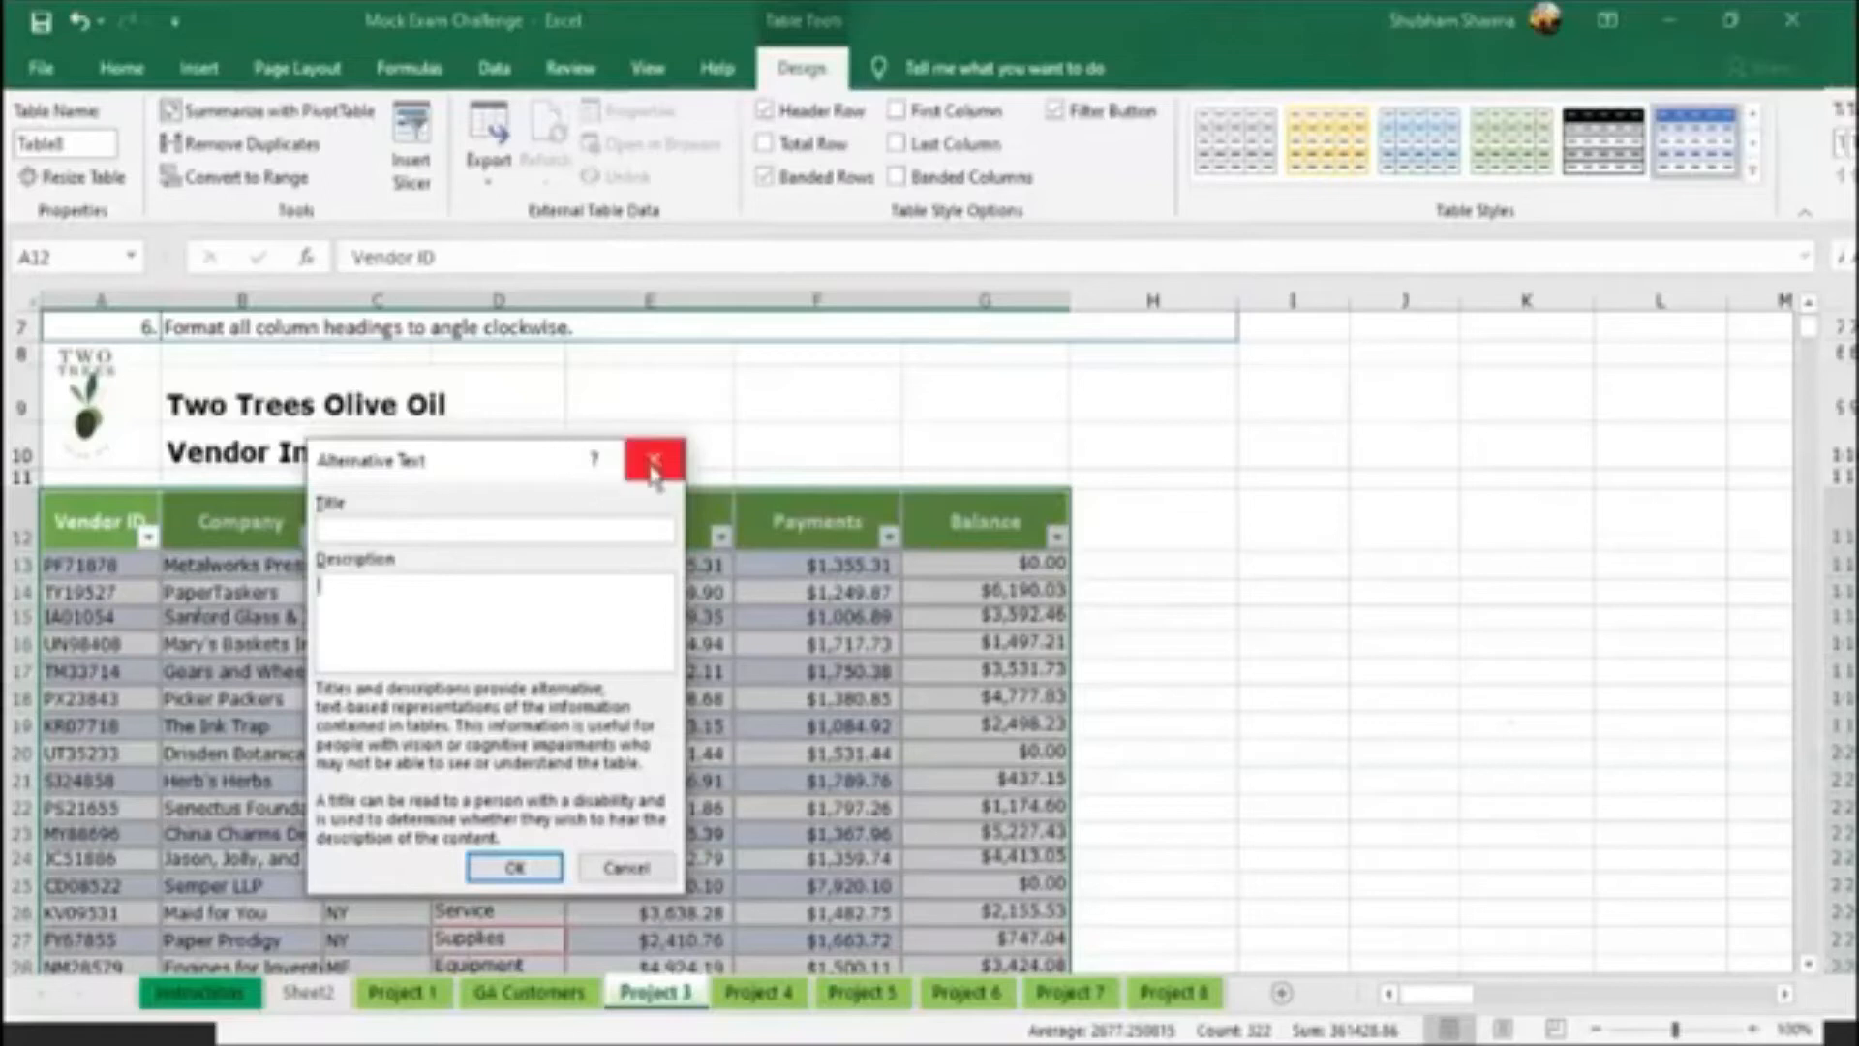
click(655, 472)
- Add the alternative text description Vendor Invoices July 2019 to the table
scroll(655, 465, up, 2)
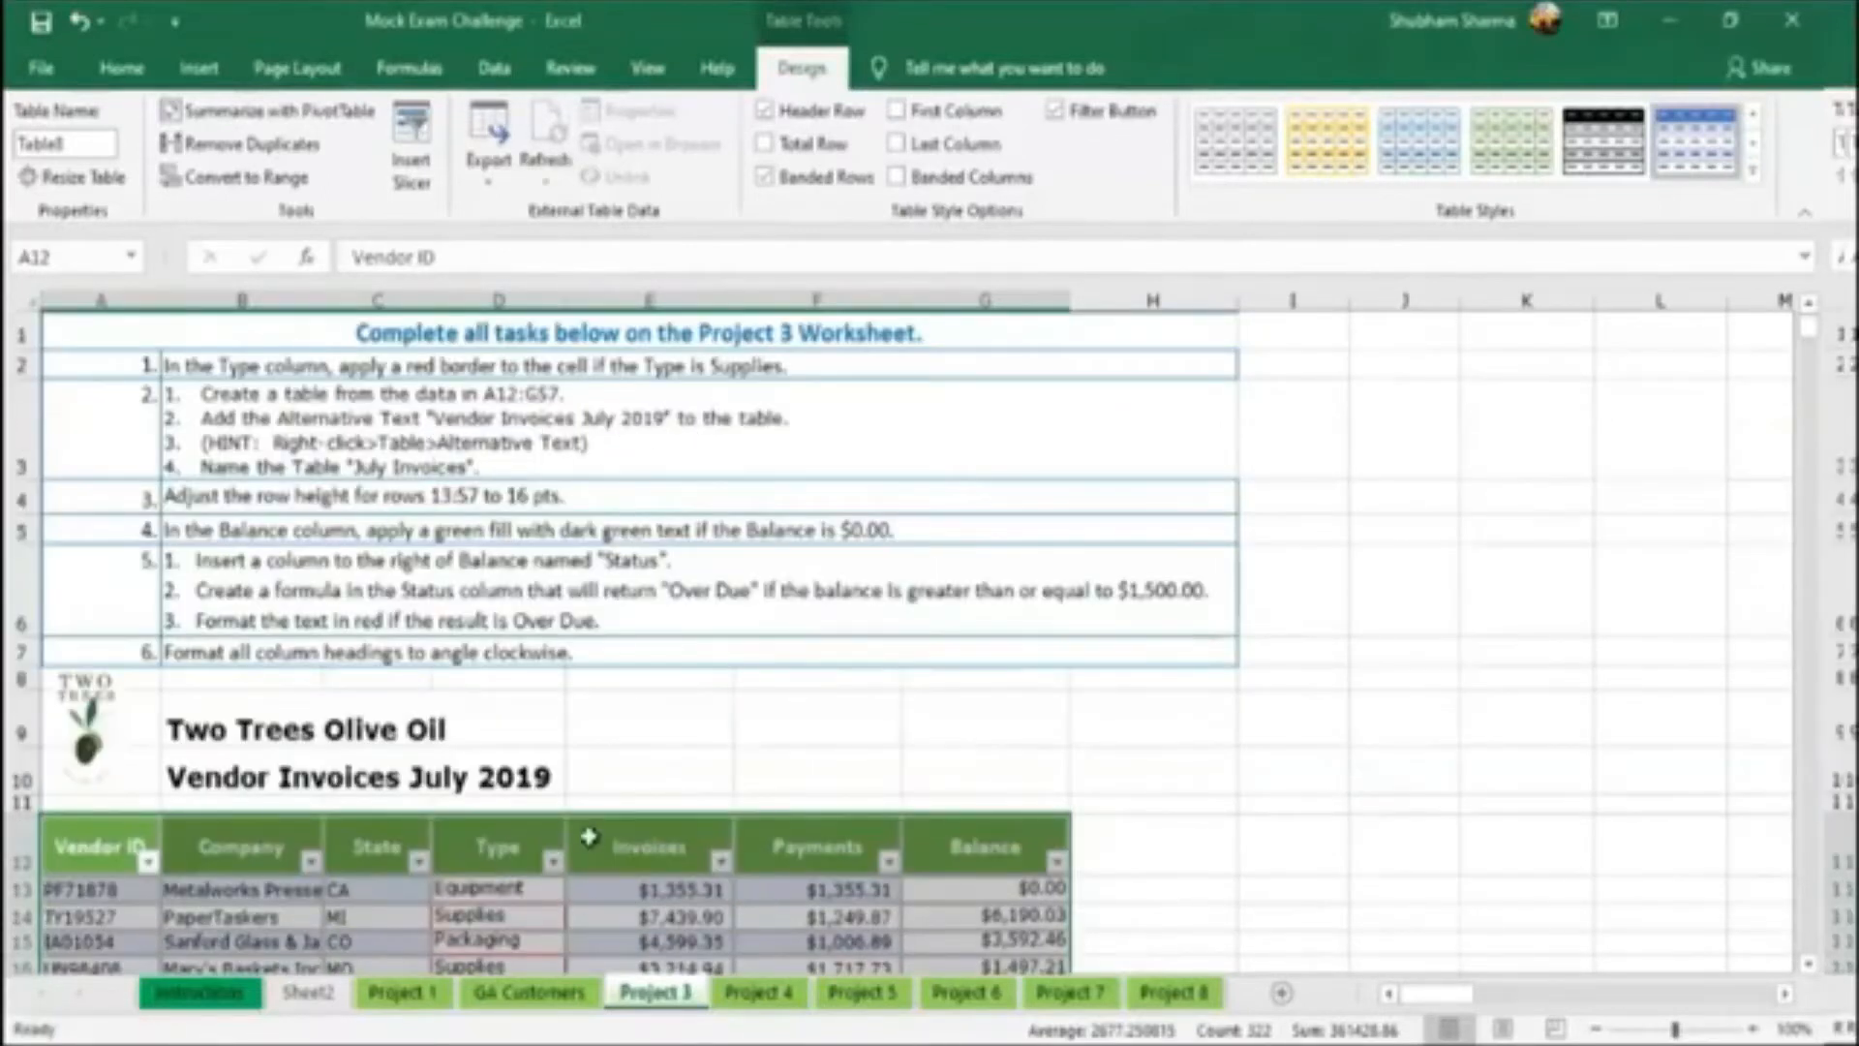
right_click(588, 836)
mouse_move(846, 635)
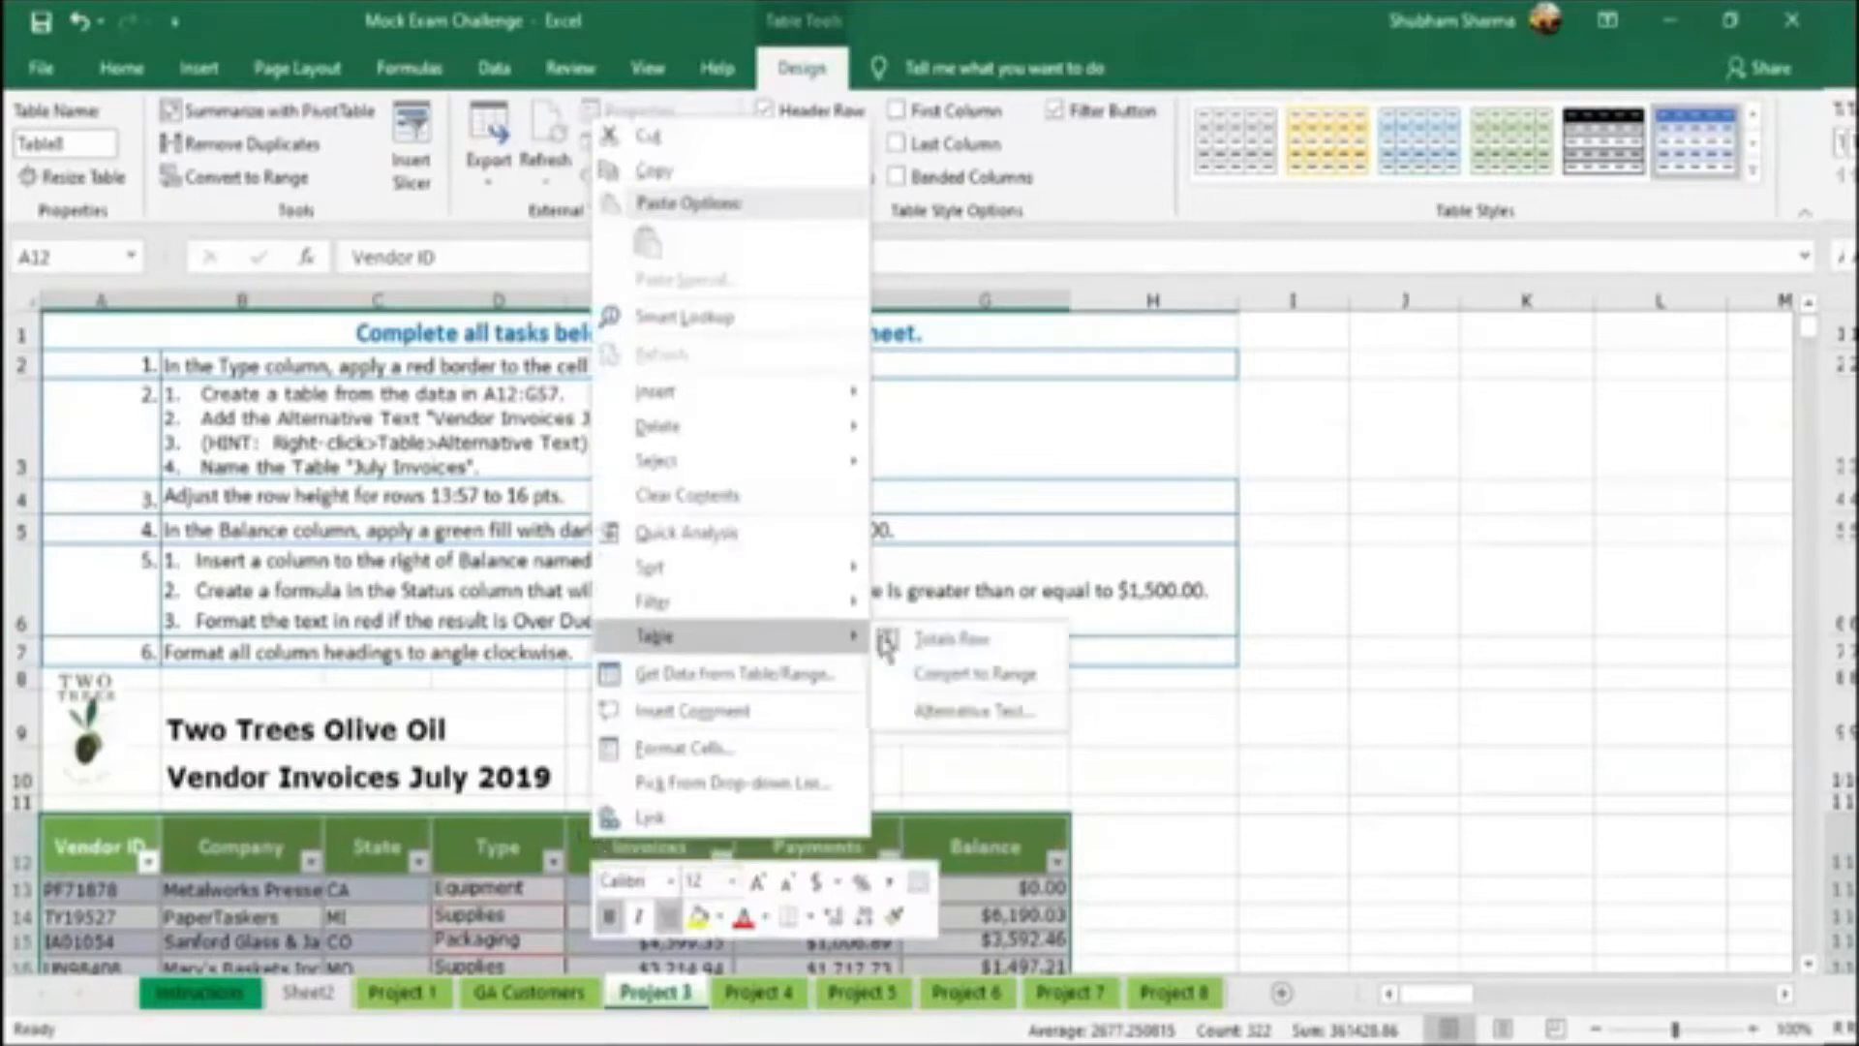
click(907, 710)
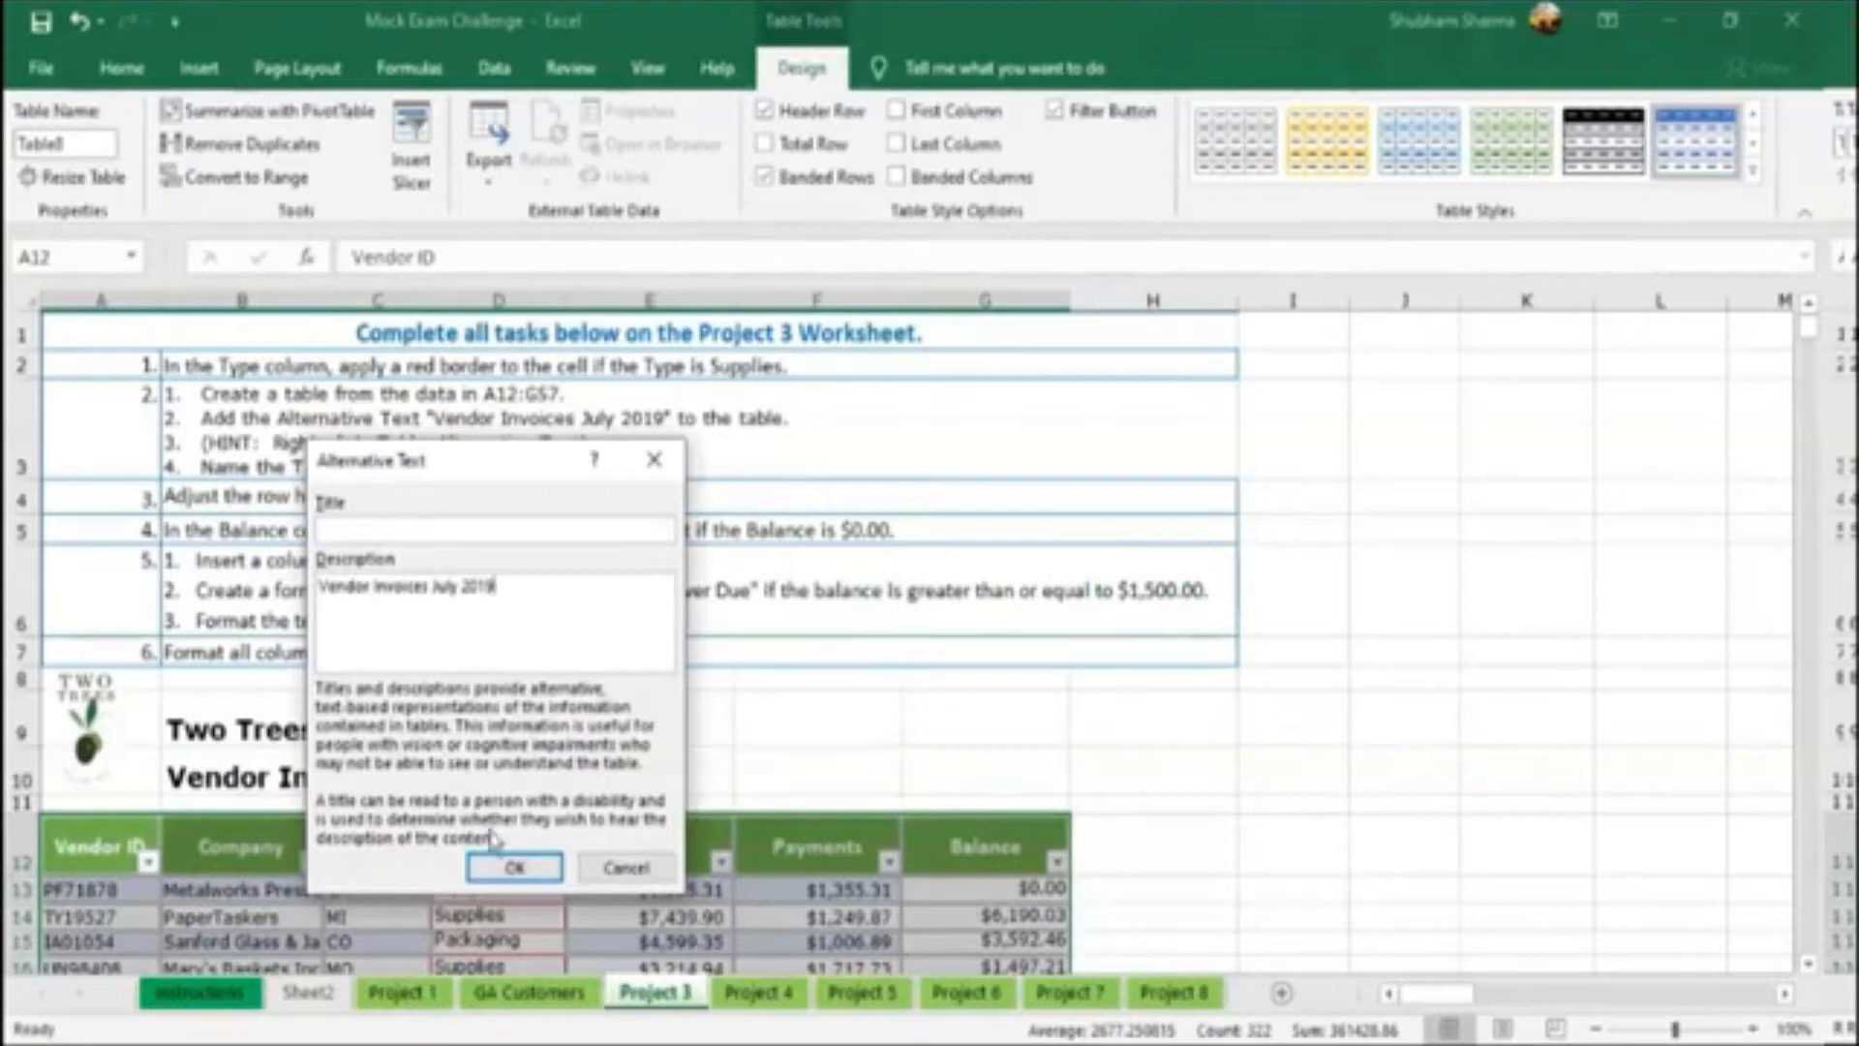
click(505, 868)
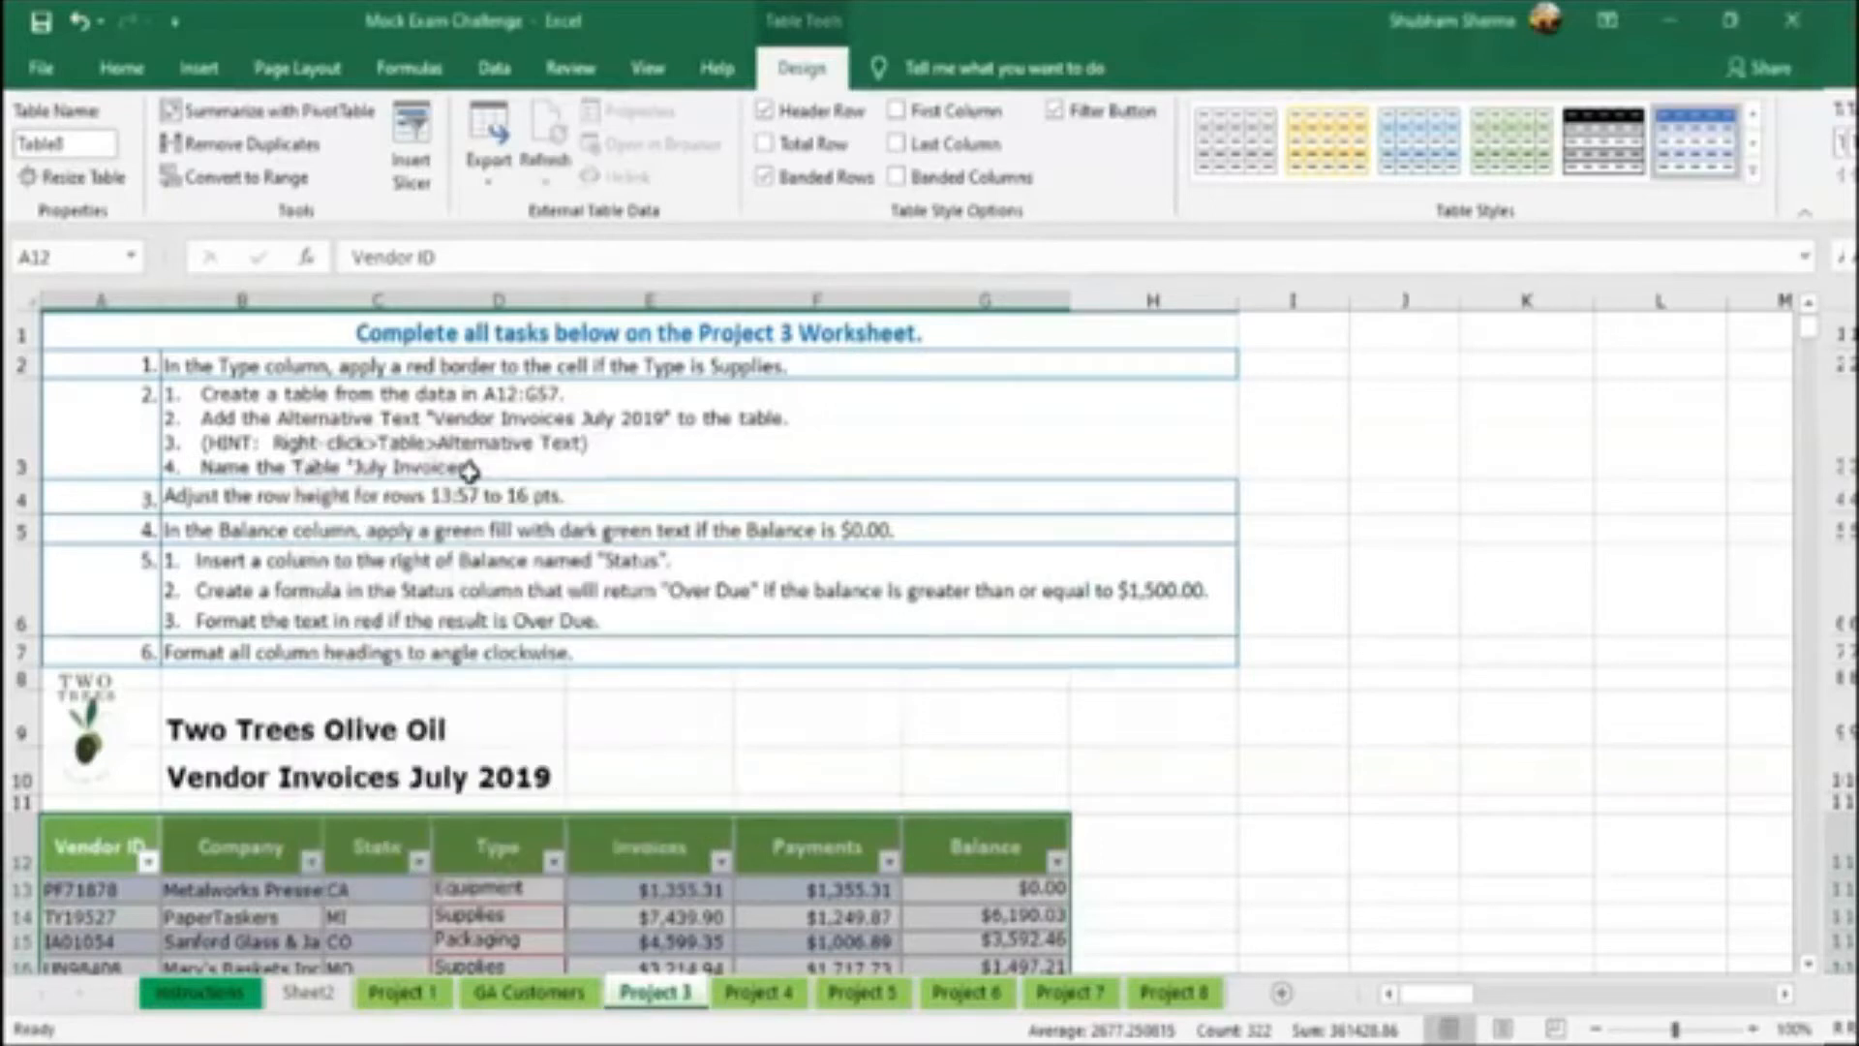
- Rename the table July_Invoices
click(97, 146)
key(BackSpace)
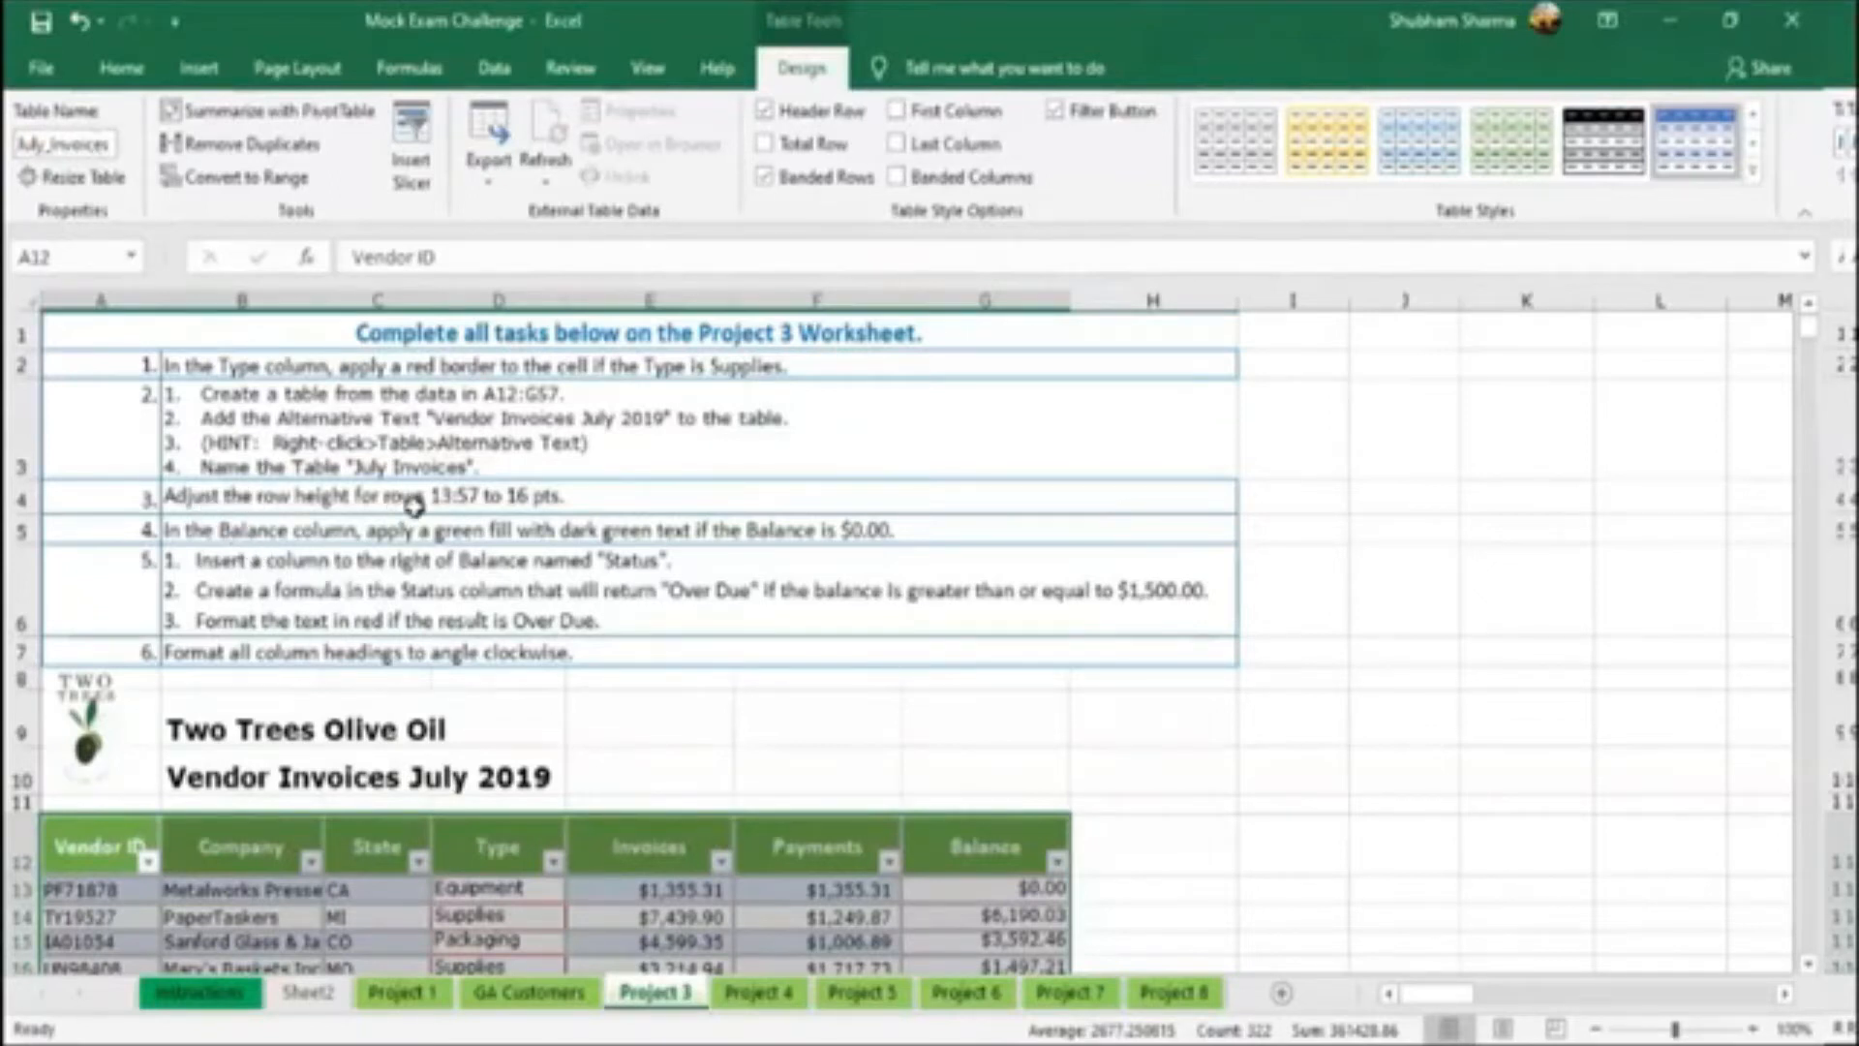
click(709, 780)
- Set the row height of the data rows 13 to 57 to 16 pts
mouse_move(22, 888)
mouse_down()
mouse_move(19, 954)
mouse_move(15, 915)
mouse_up()
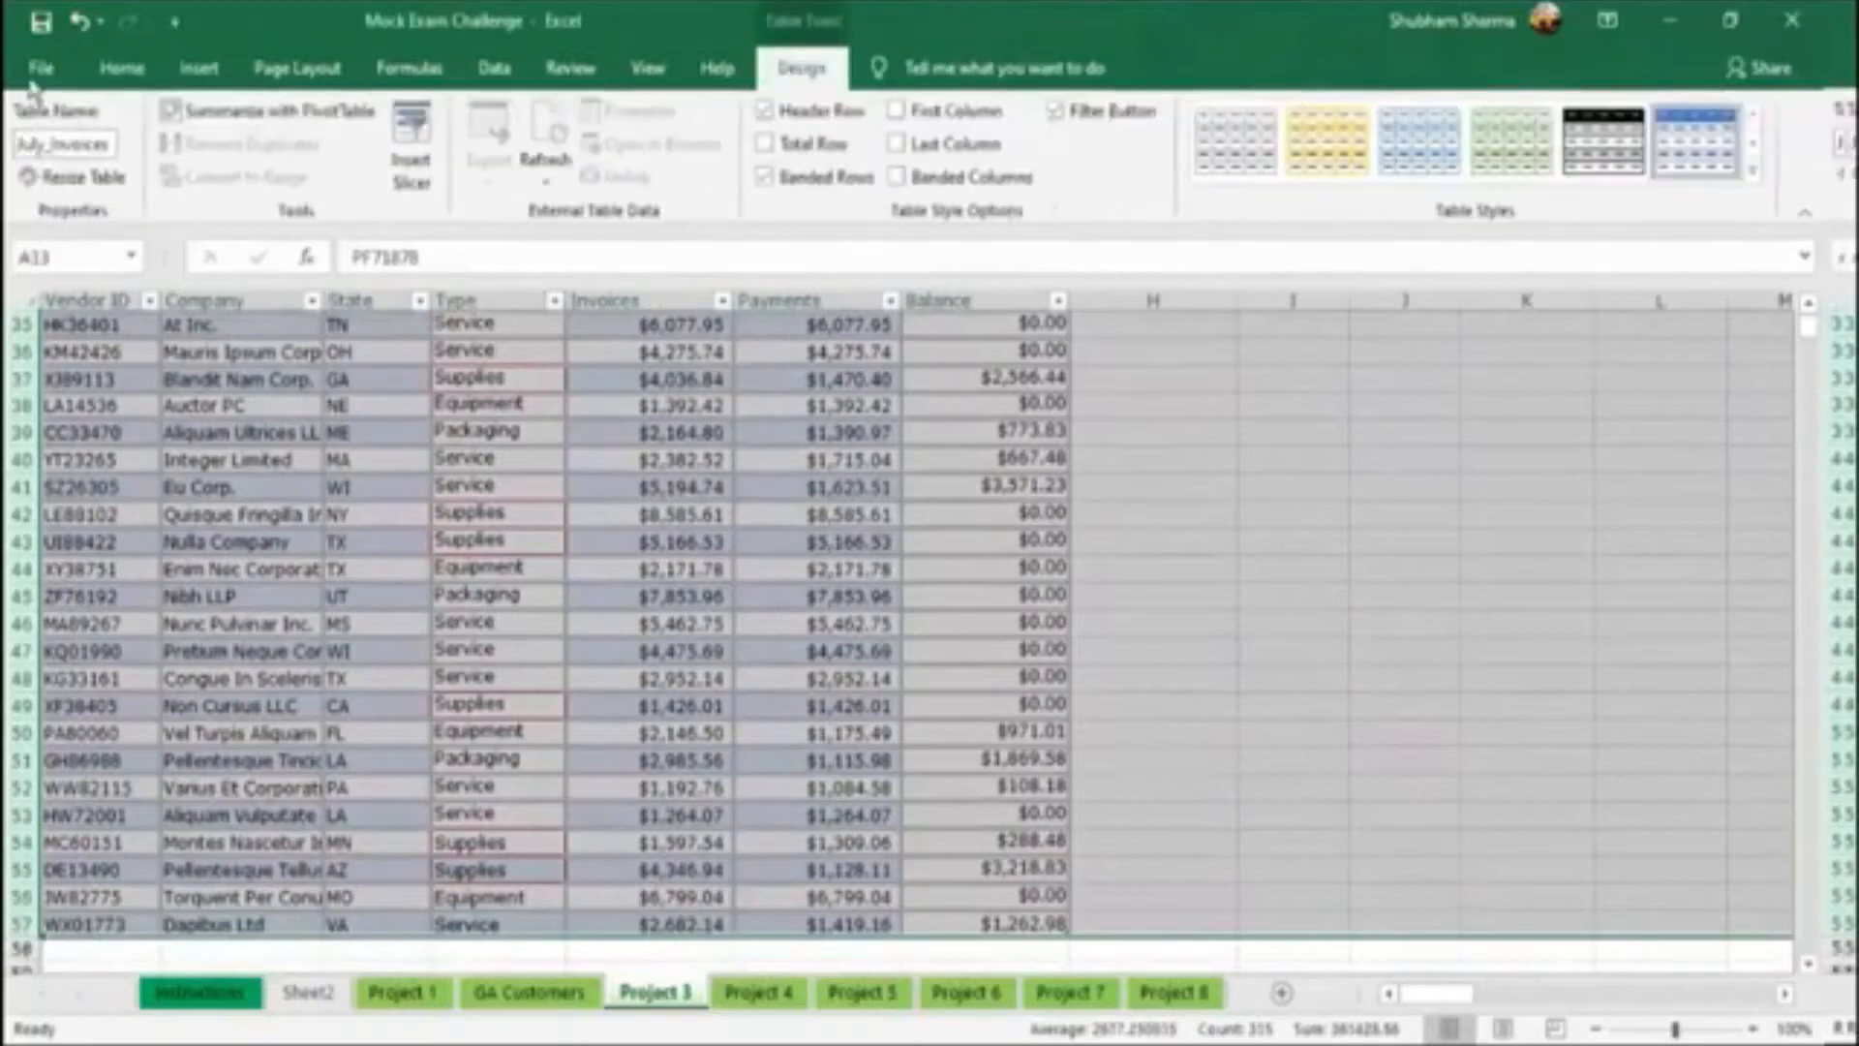
click(123, 70)
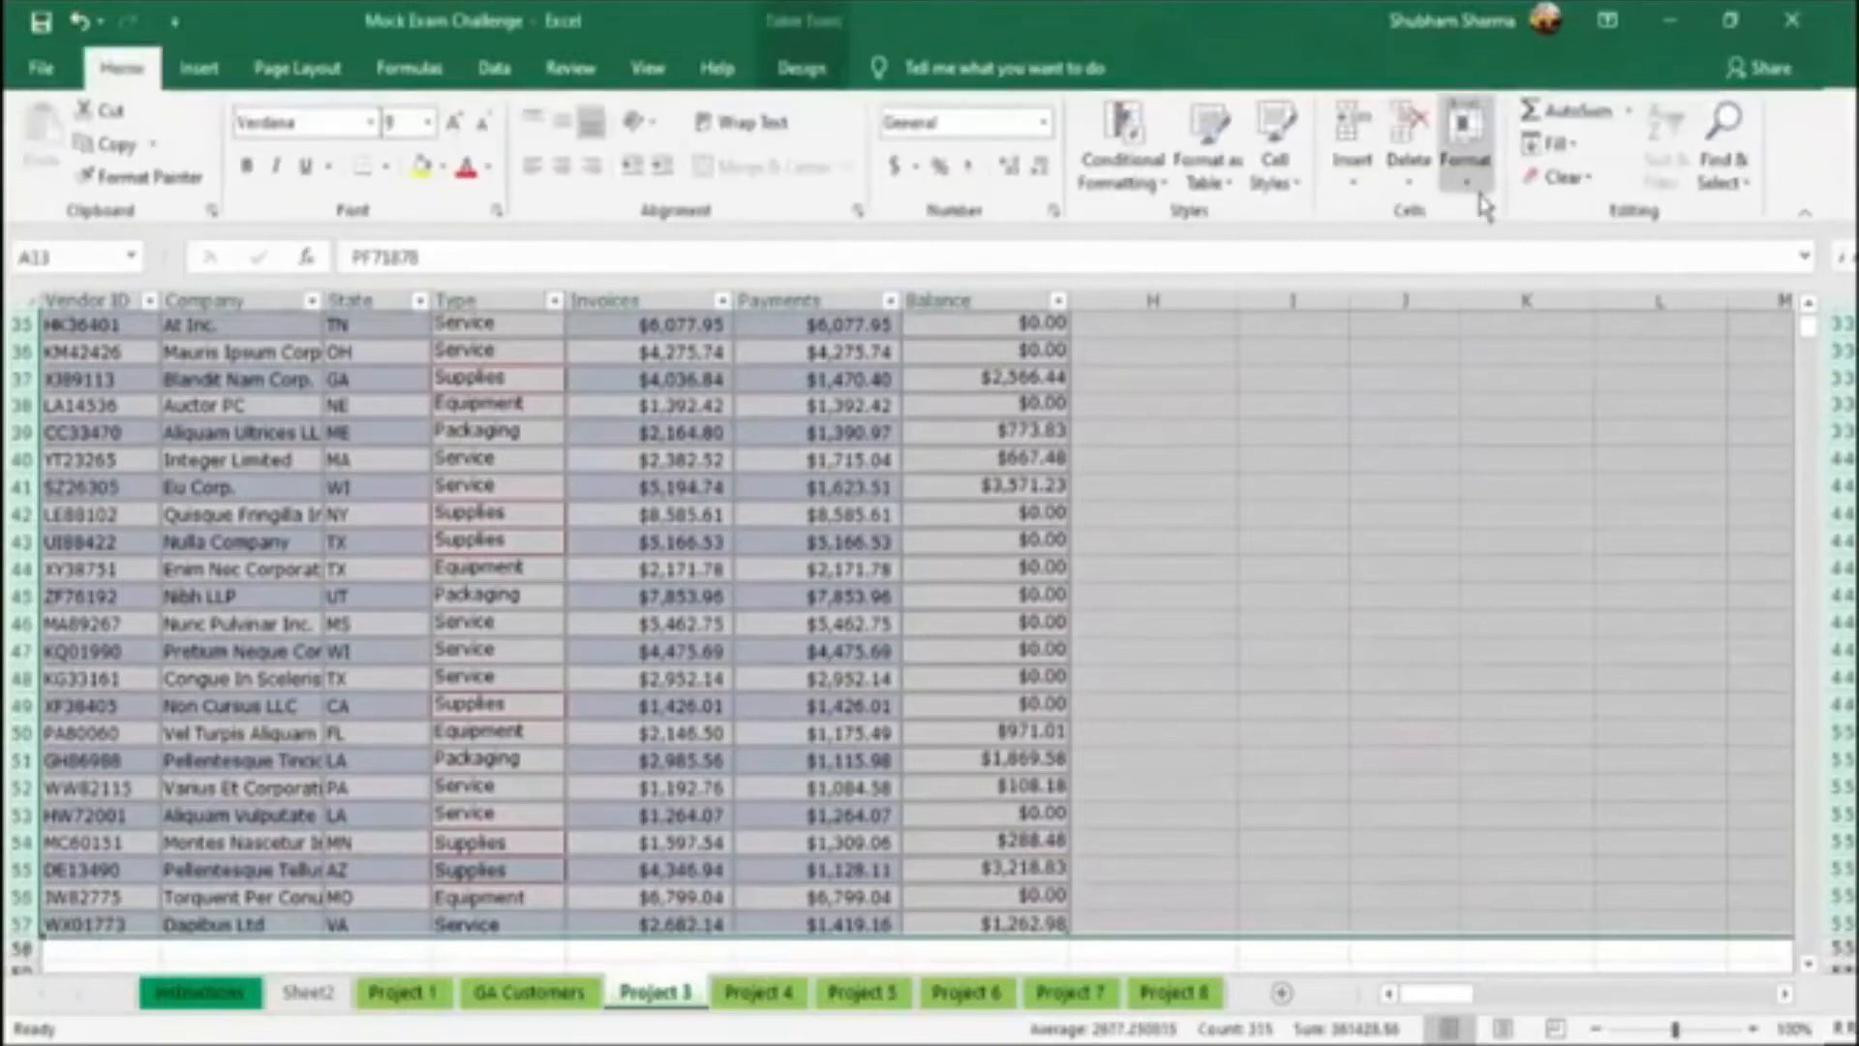
click(1466, 146)
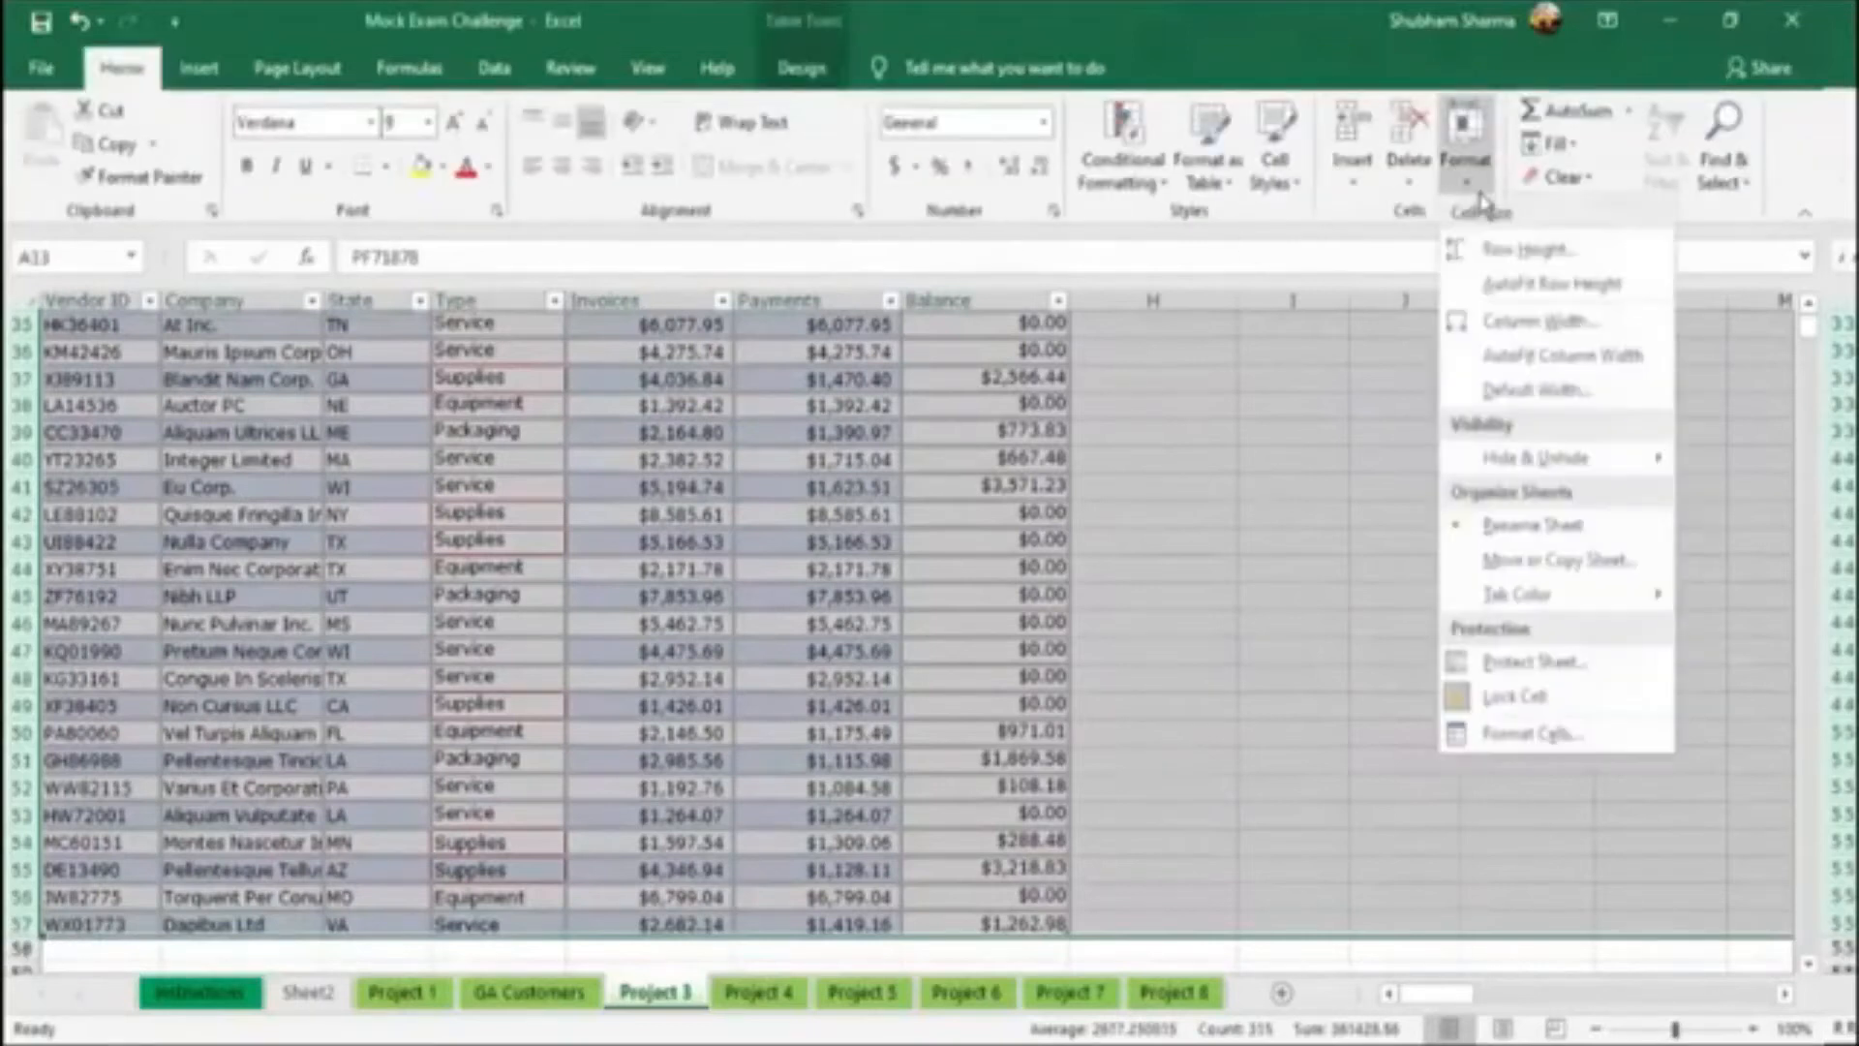
click(1500, 253)
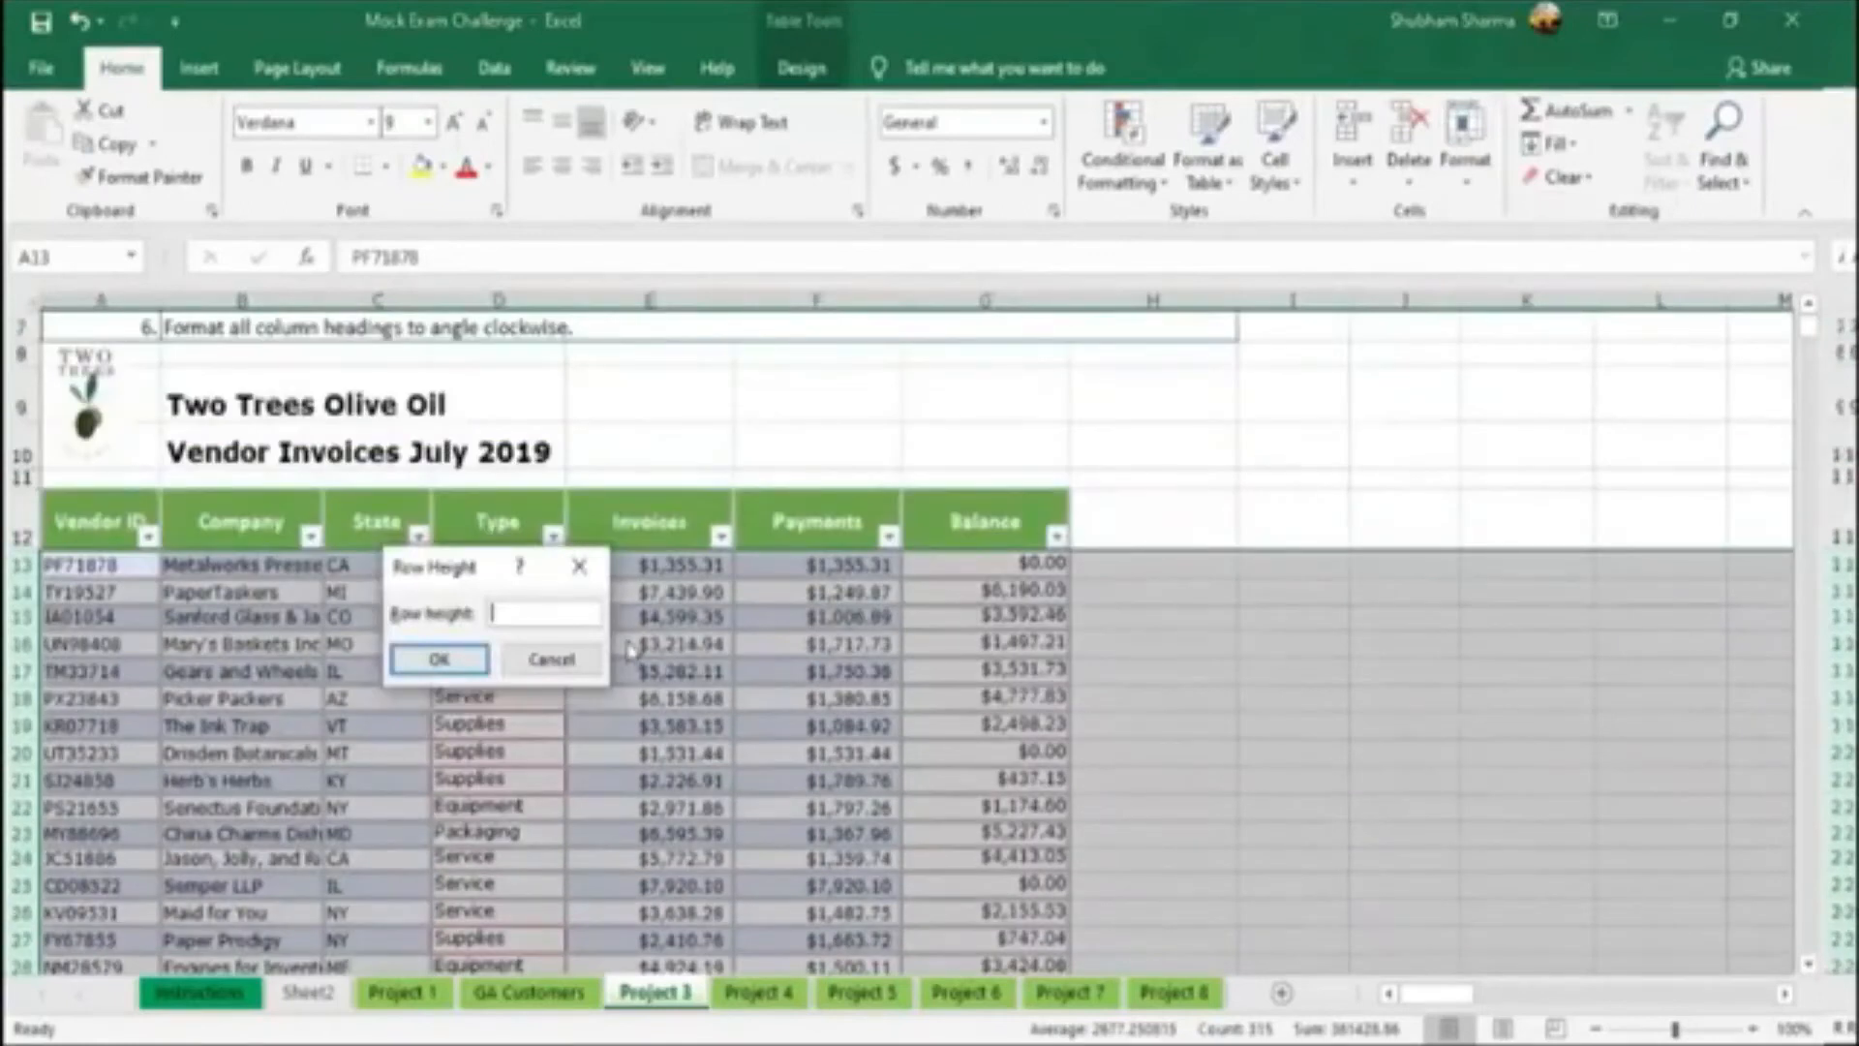
text(16)
click(438, 660)
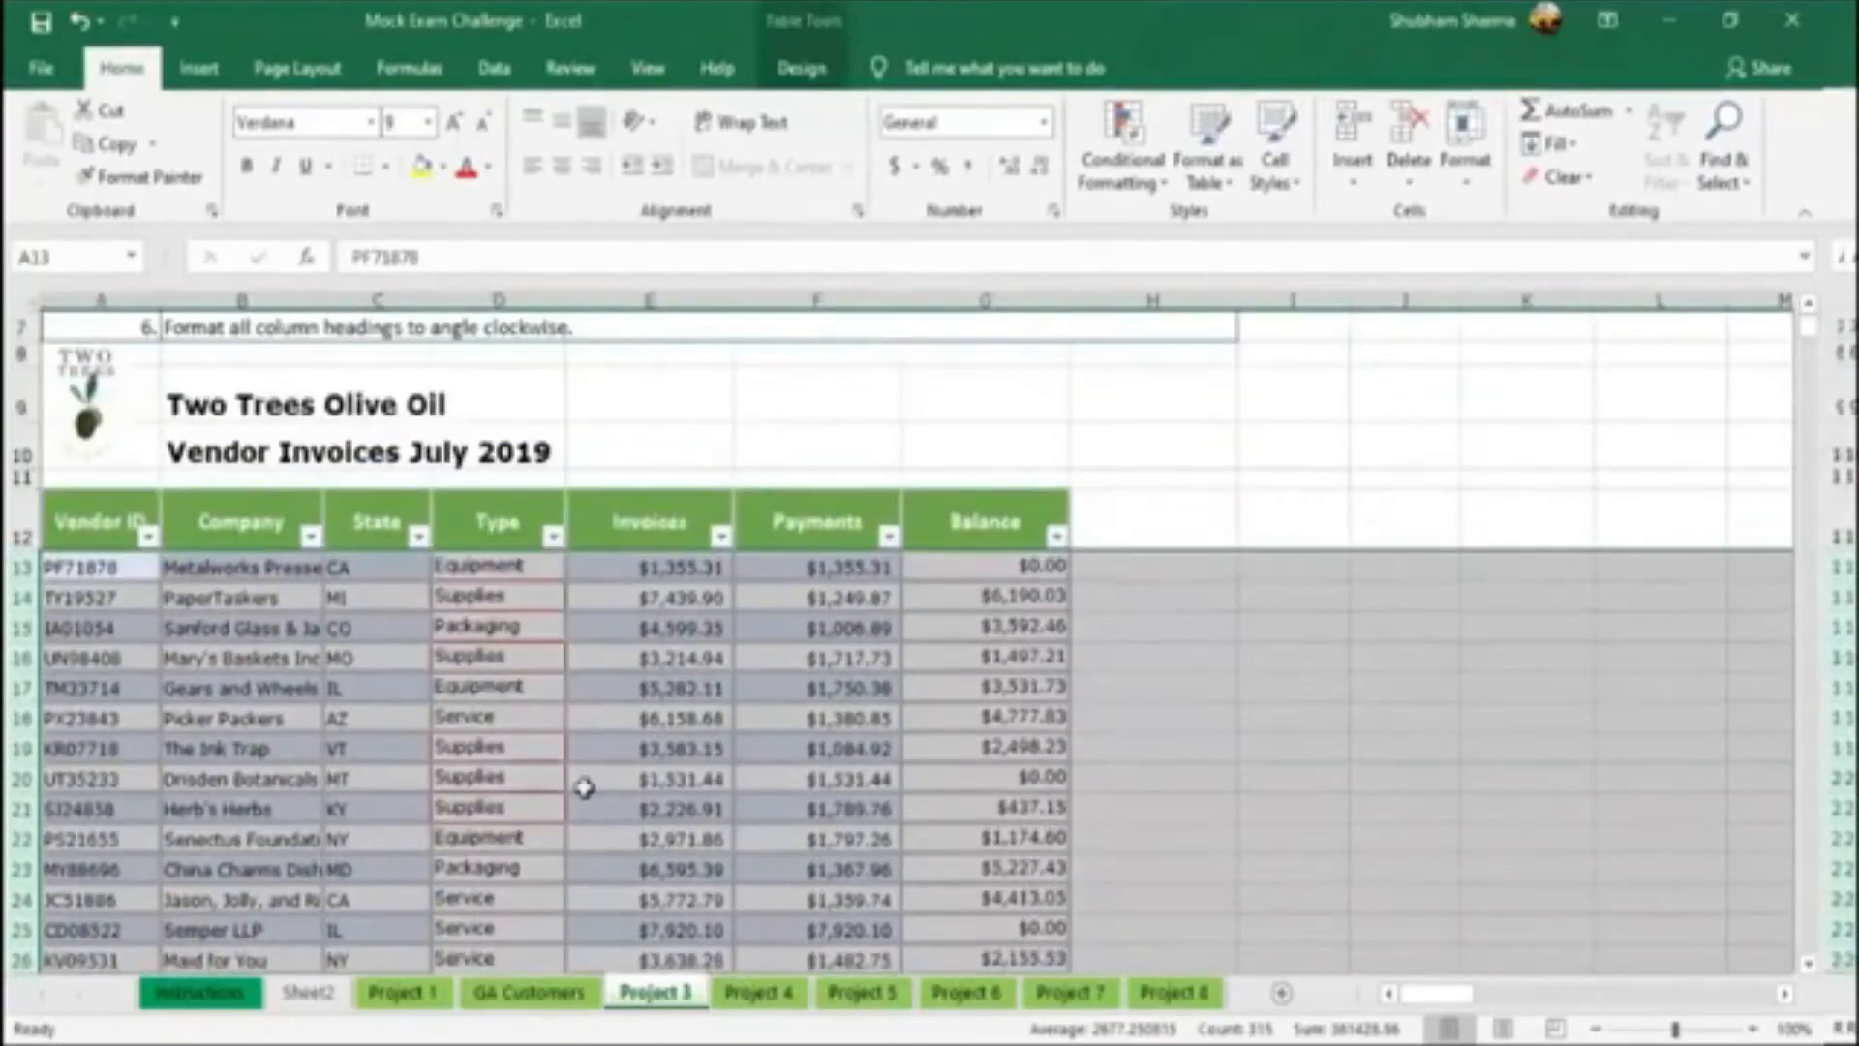
- Highlight Balance cells equal to 0.00 with Green Fill with Dark Green Text using a conditional format
scroll(584, 786, up, 2)
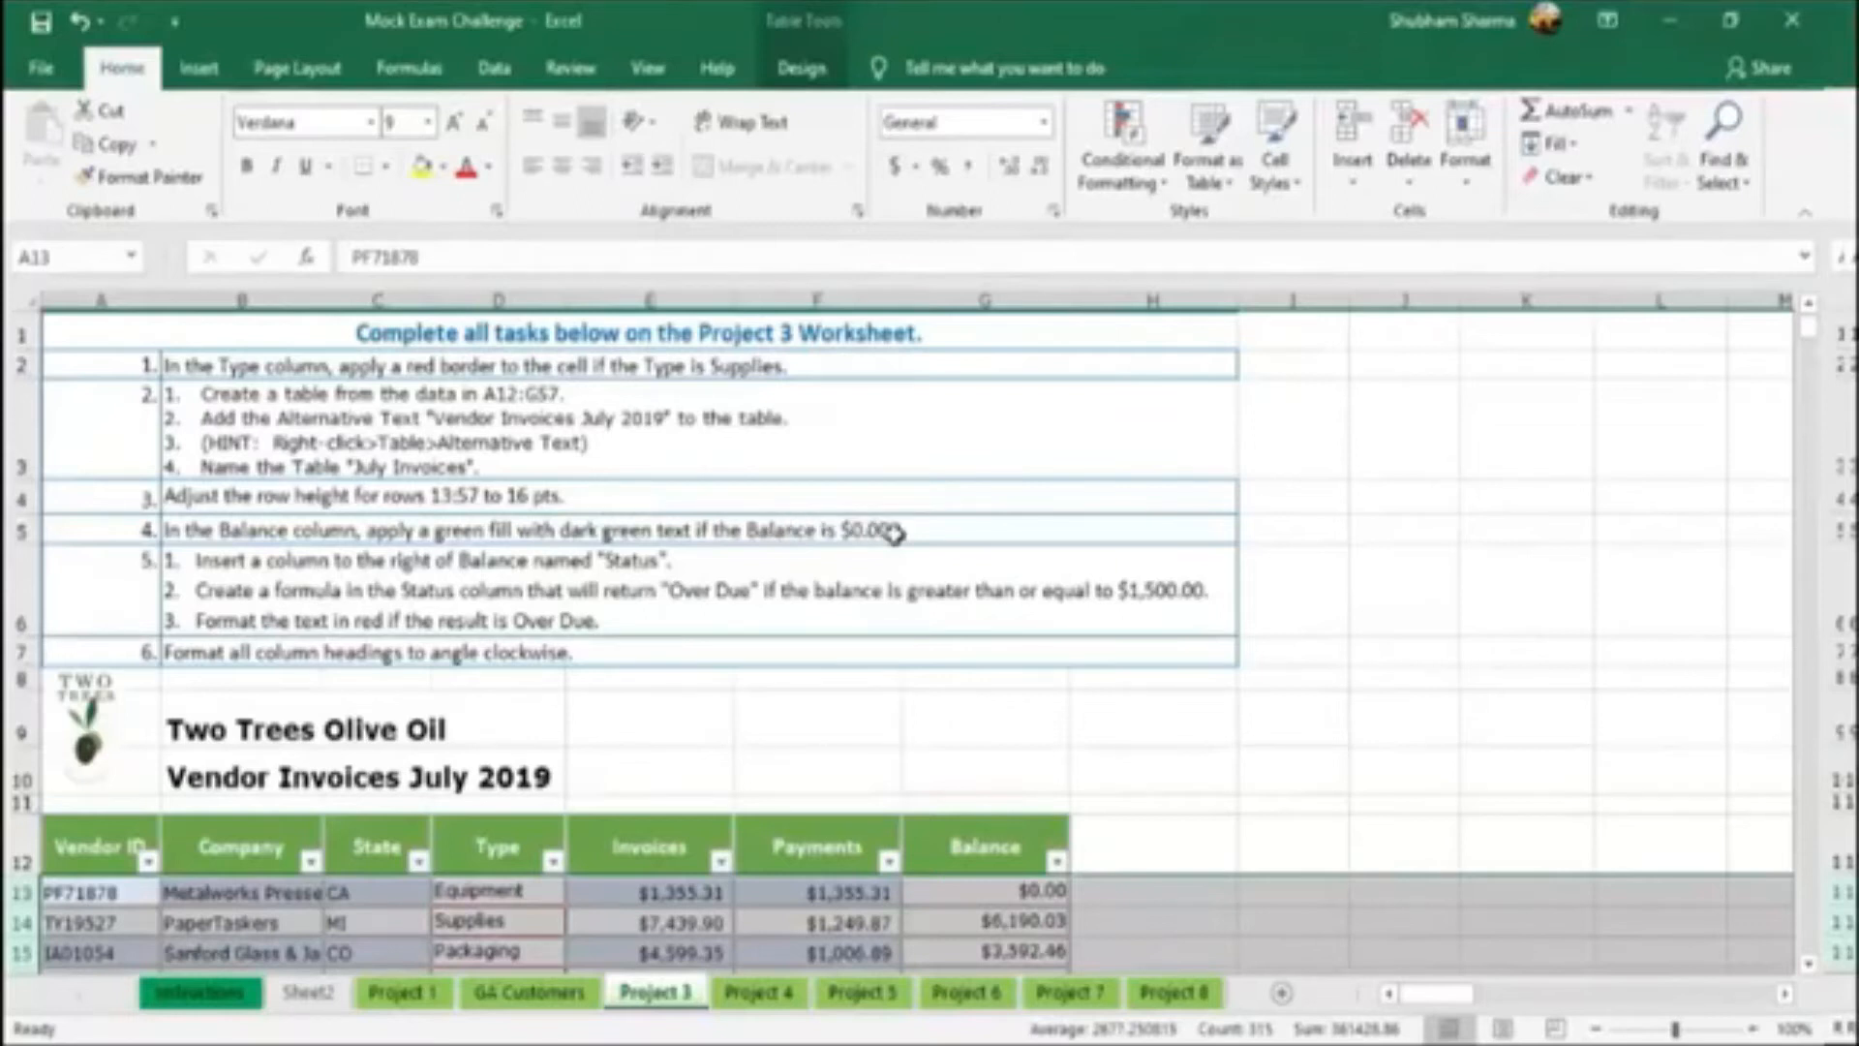
scroll(949, 765, down, 1)
click(959, 724)
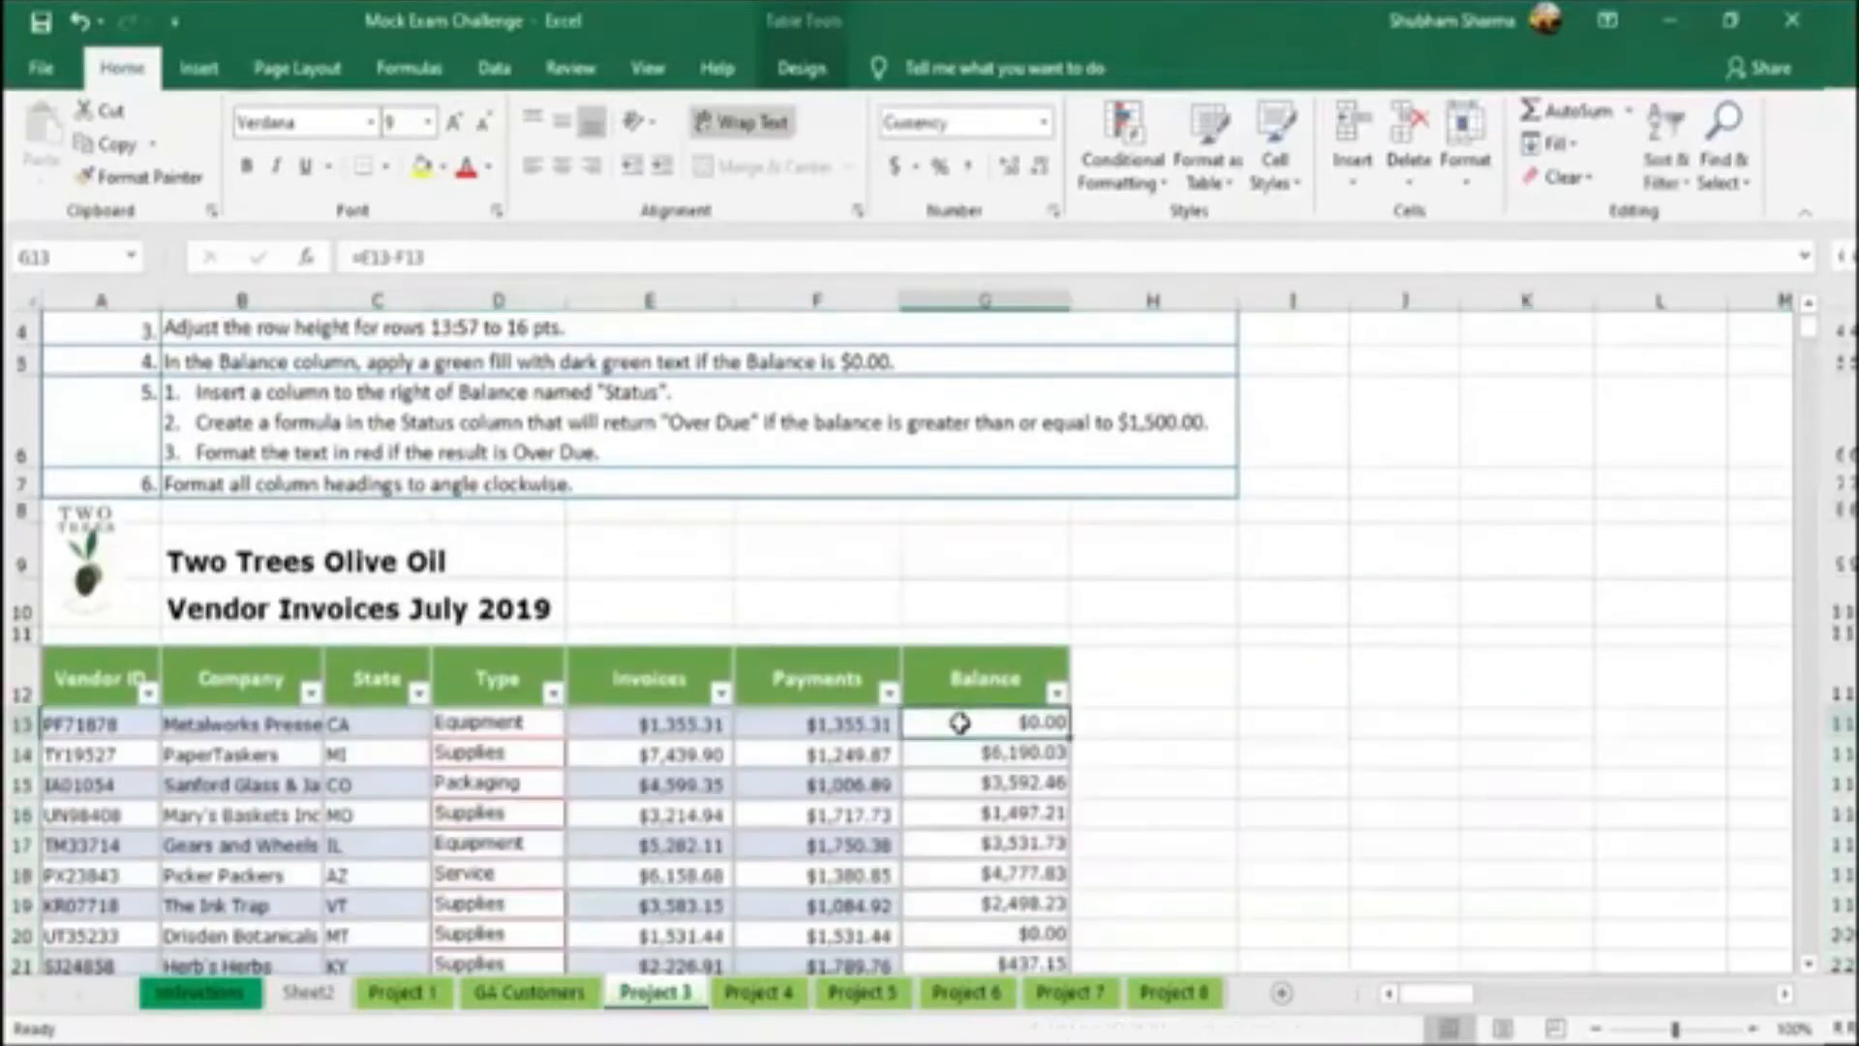
key(ctrl+shift+Down)
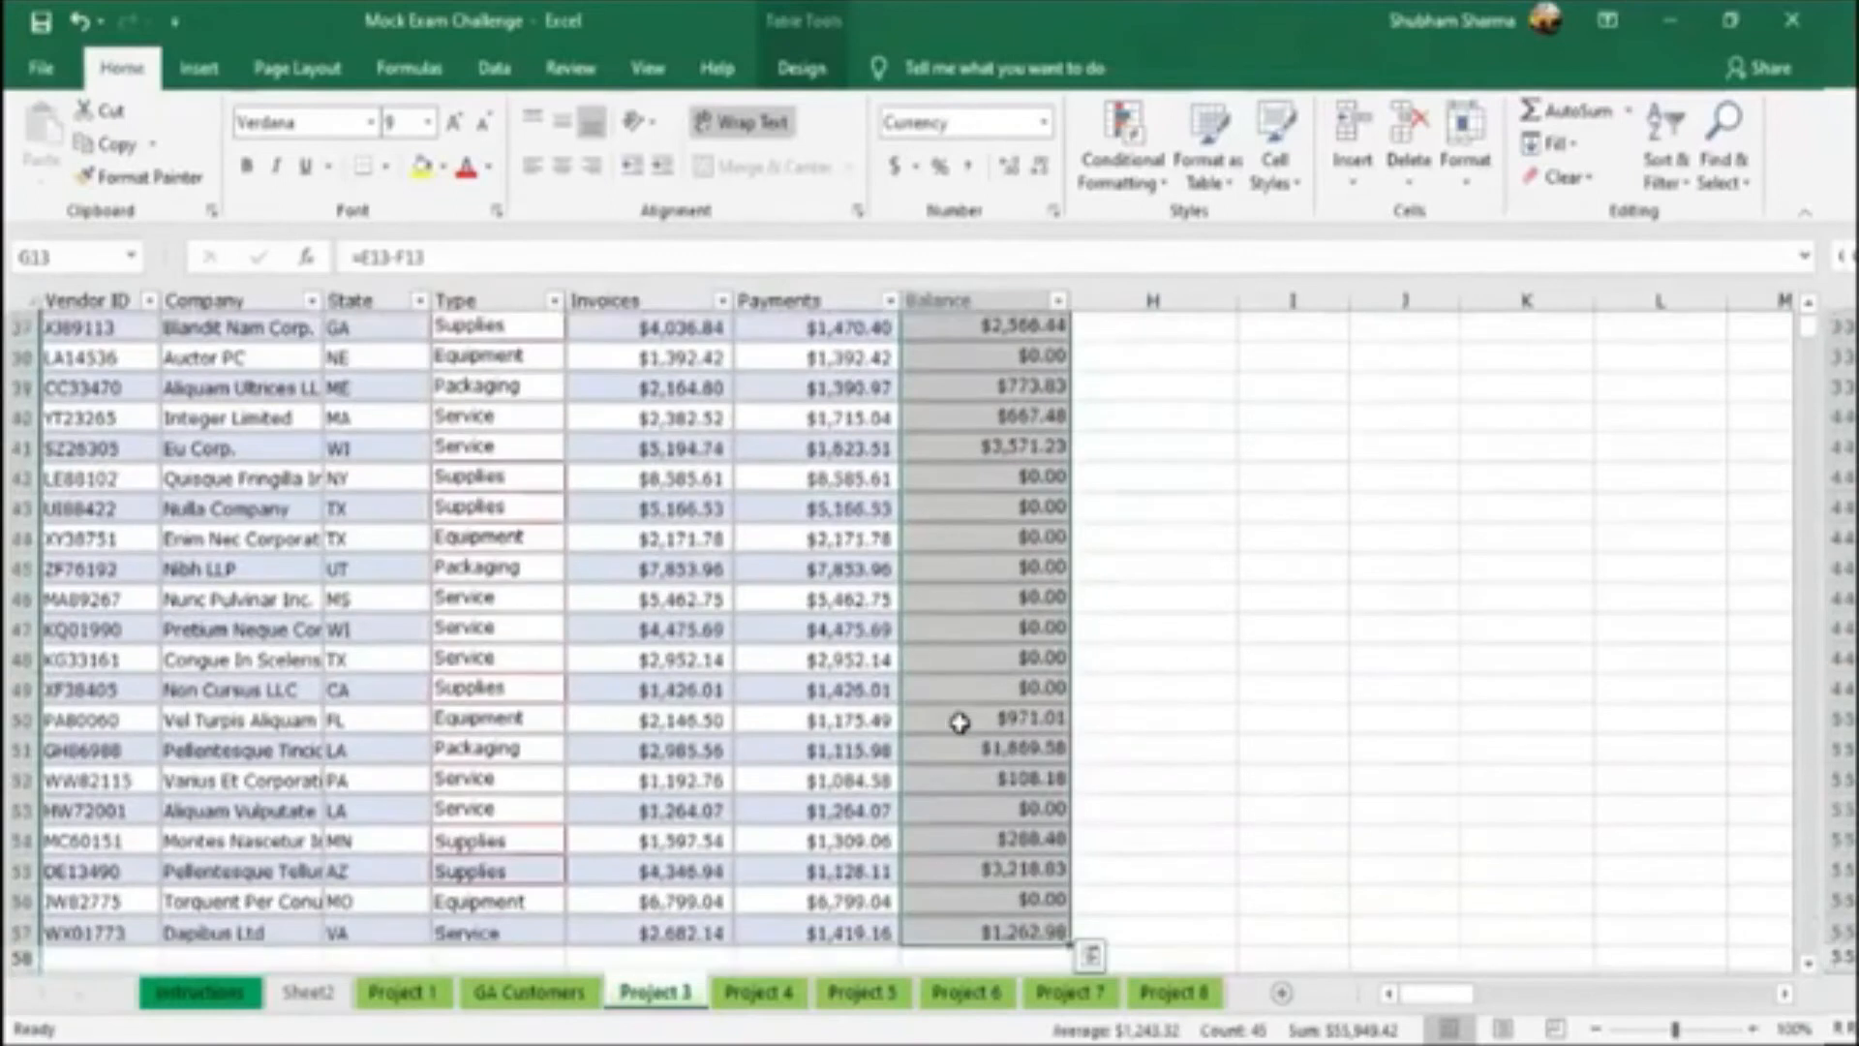
scroll(970, 699, up, 11)
click(1143, 179)
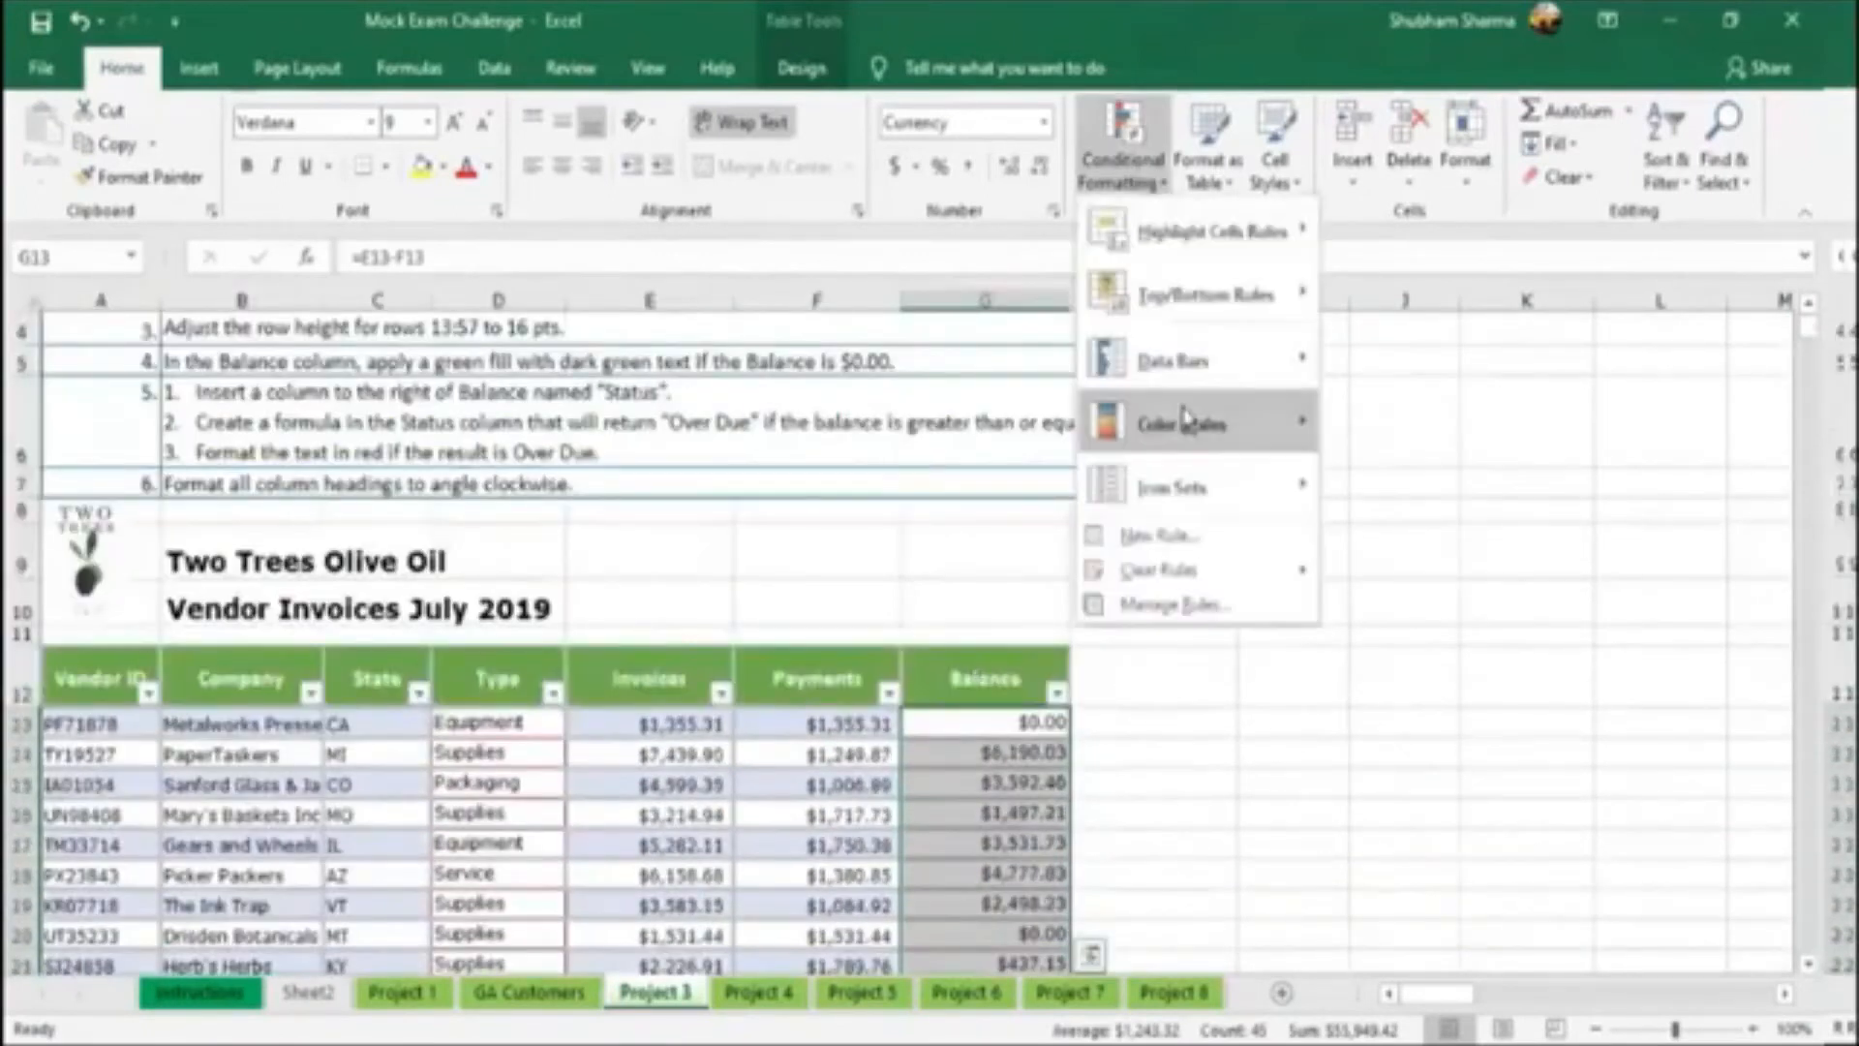
mouse_move(1227, 240)
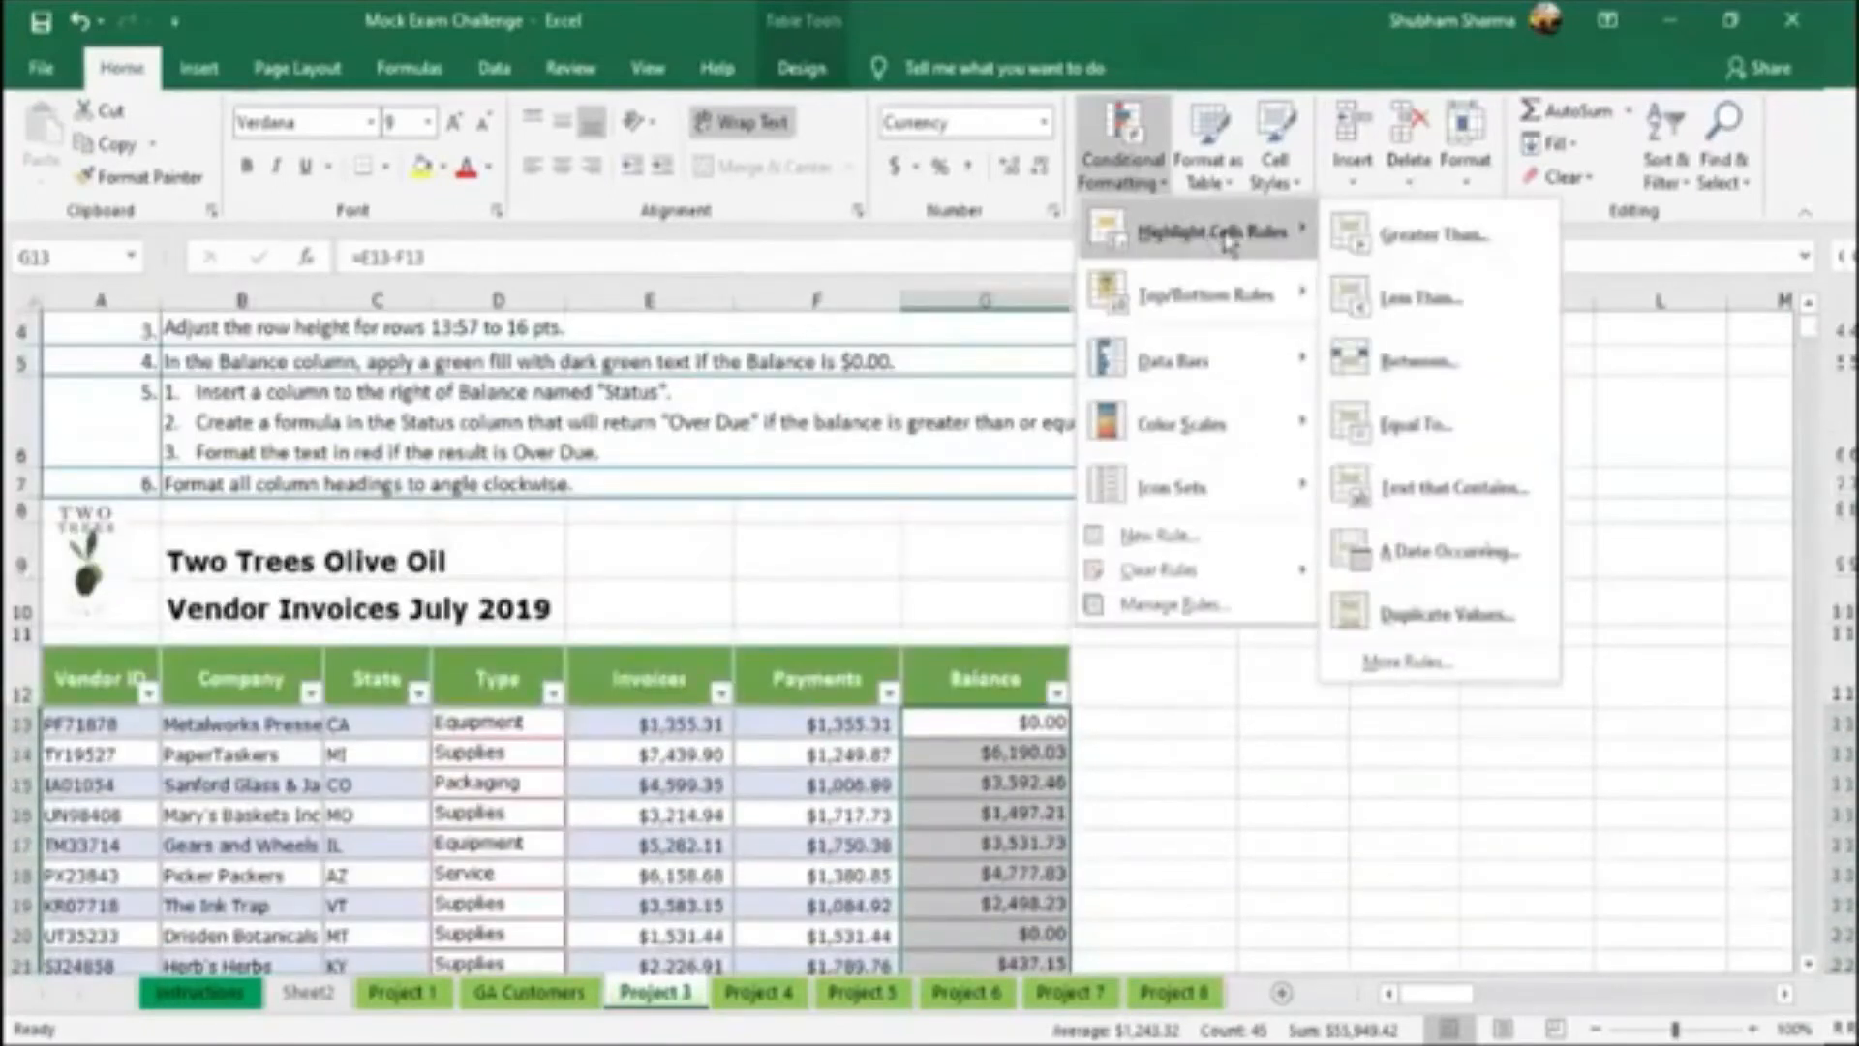
click(1394, 418)
text($)
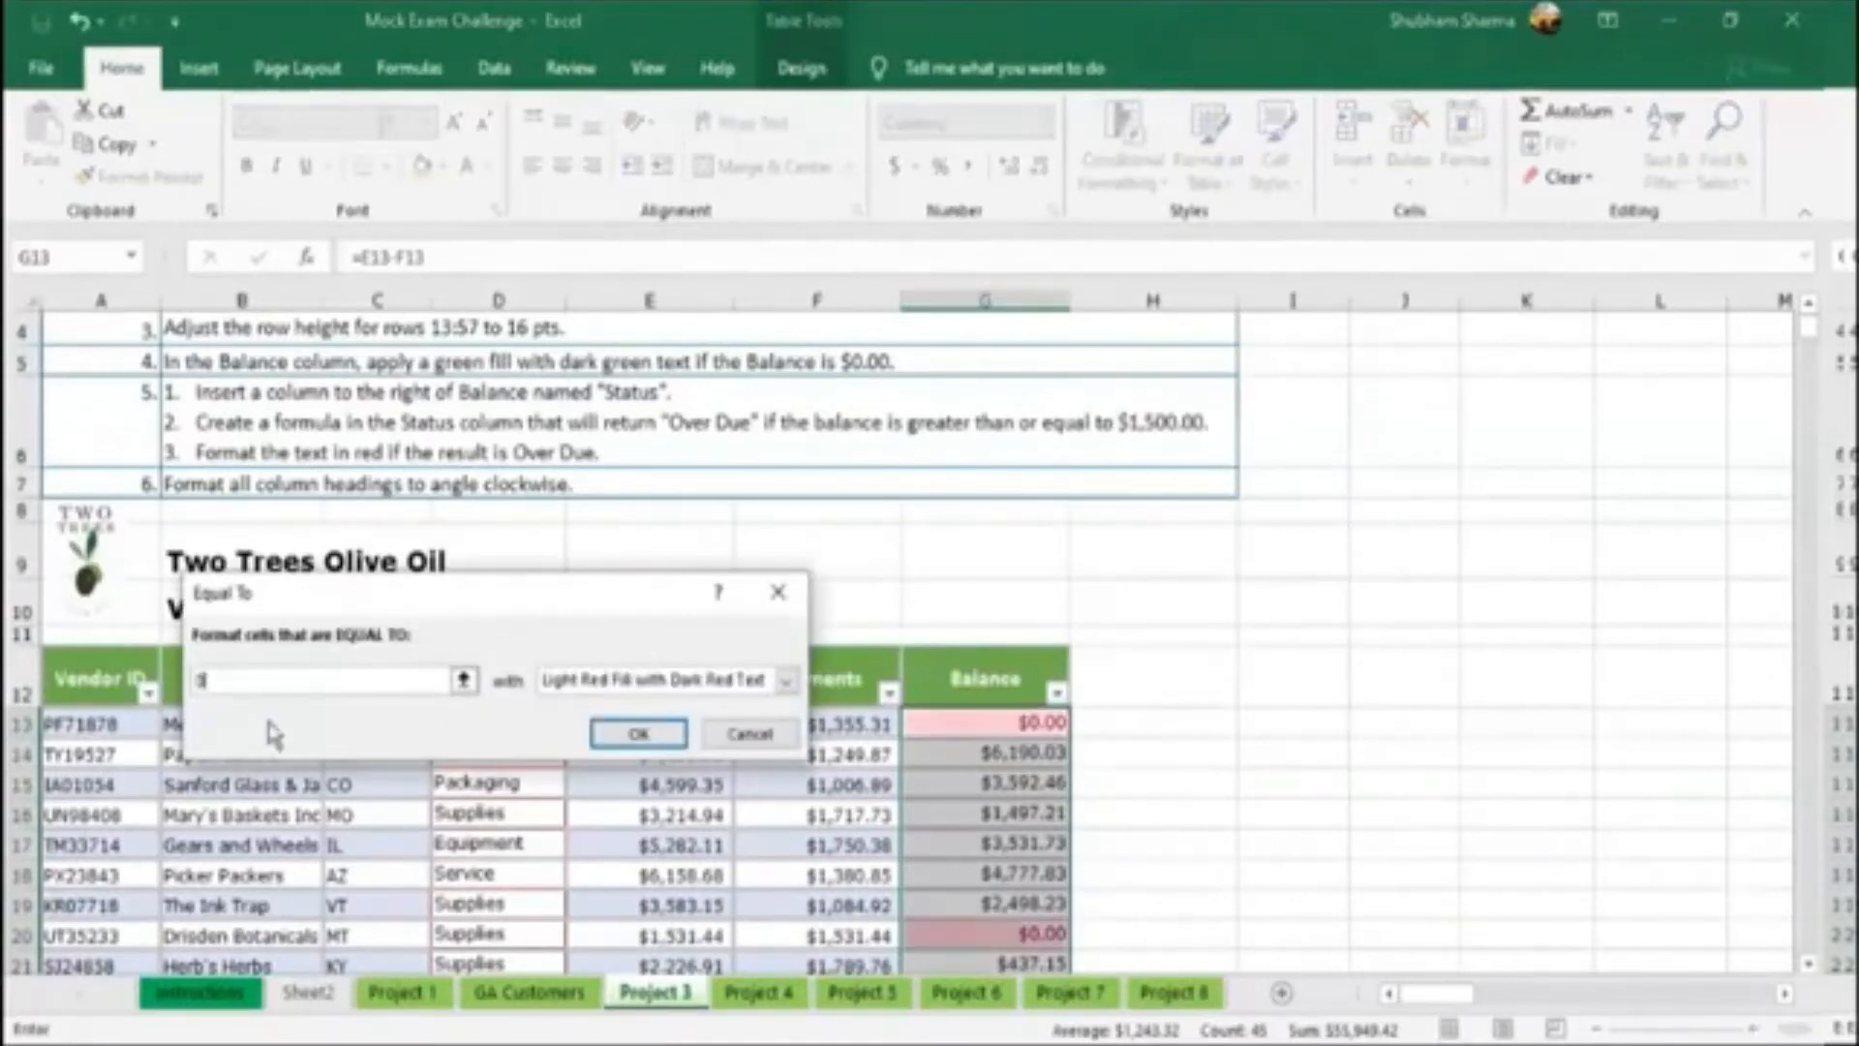
click(787, 680)
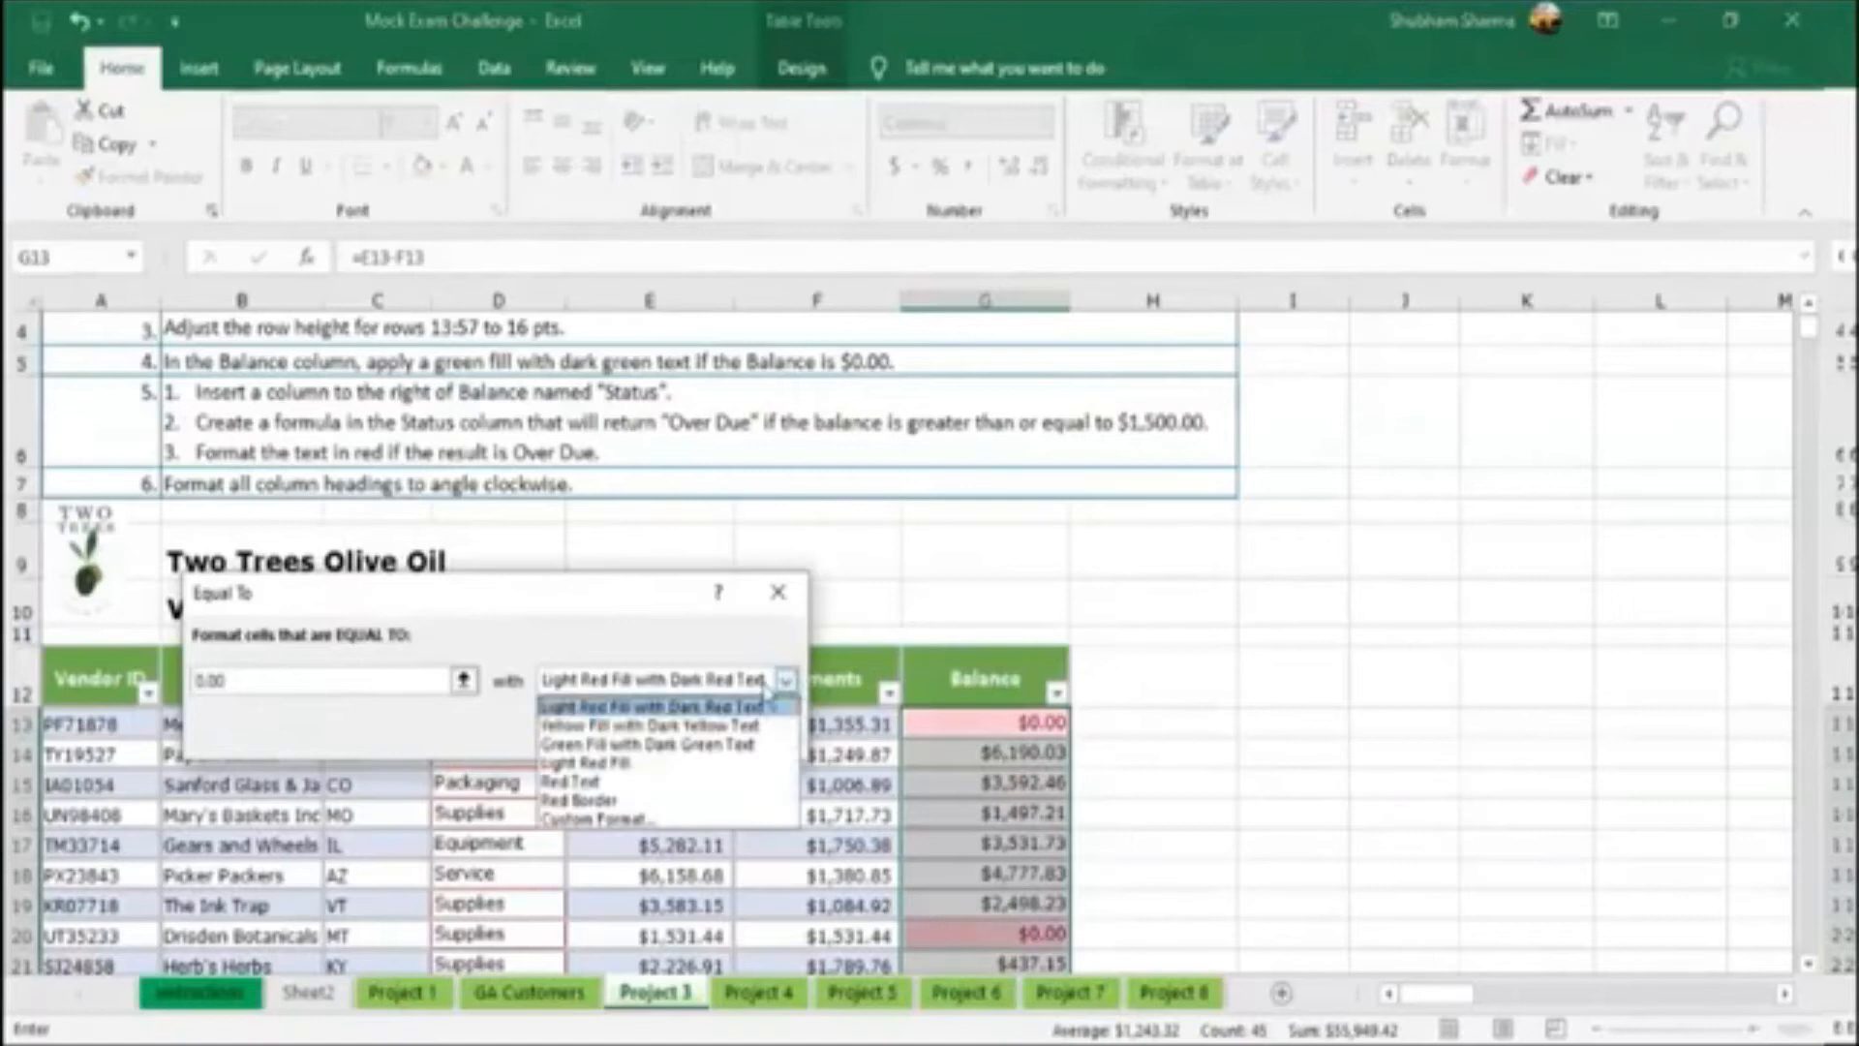
click(693, 746)
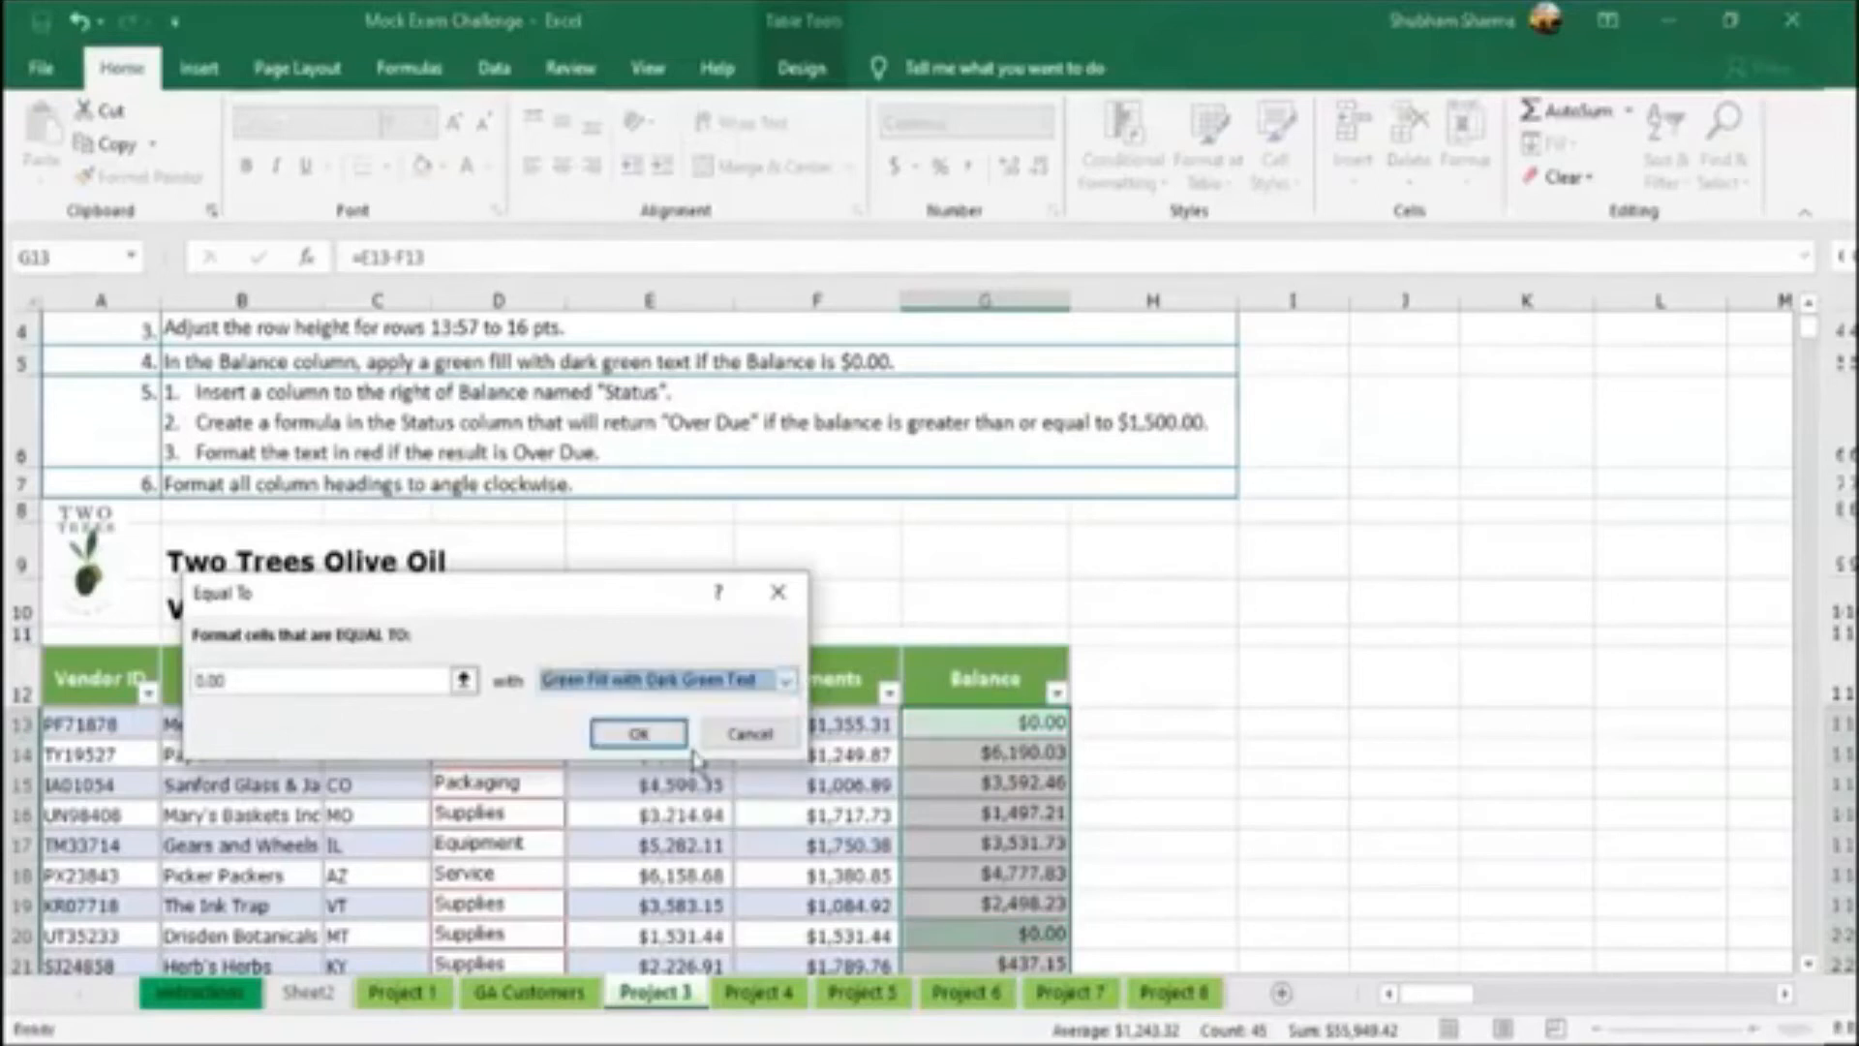
click(643, 734)
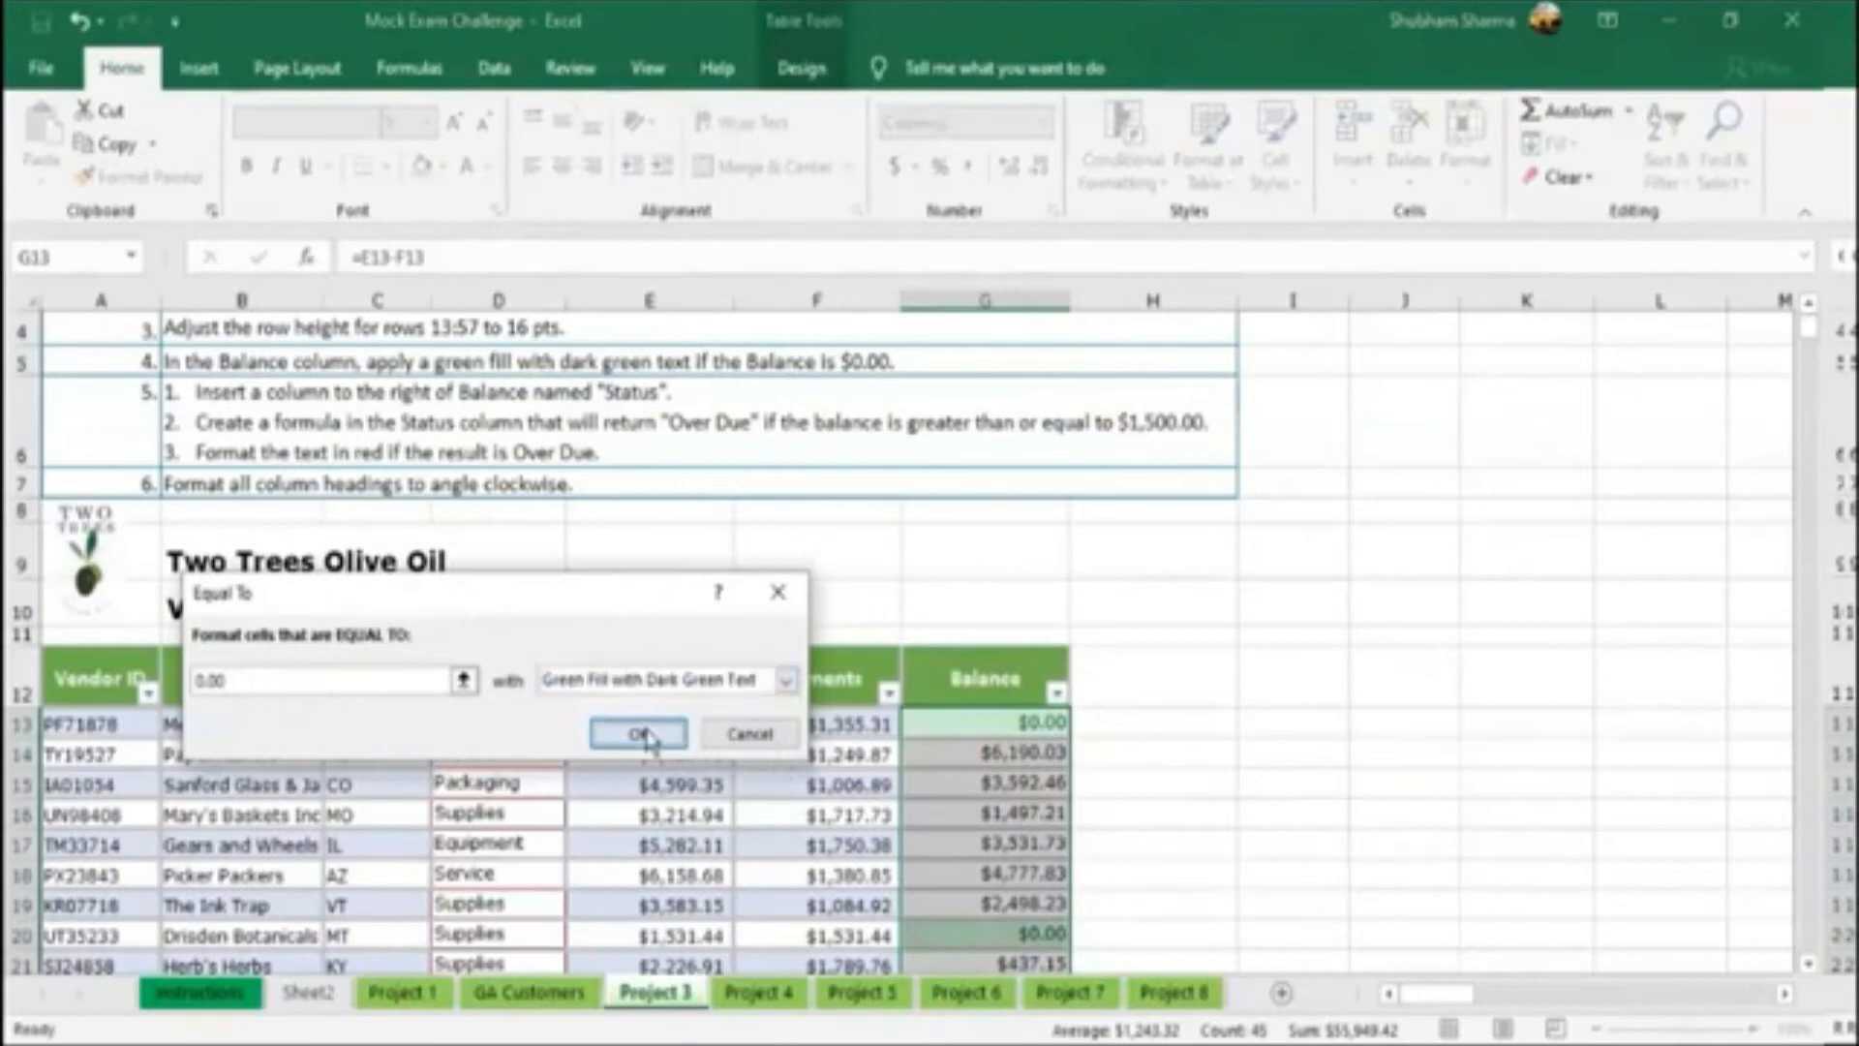
- Add a Status column to the right of Balance by entering the header Status
click(1108, 789)
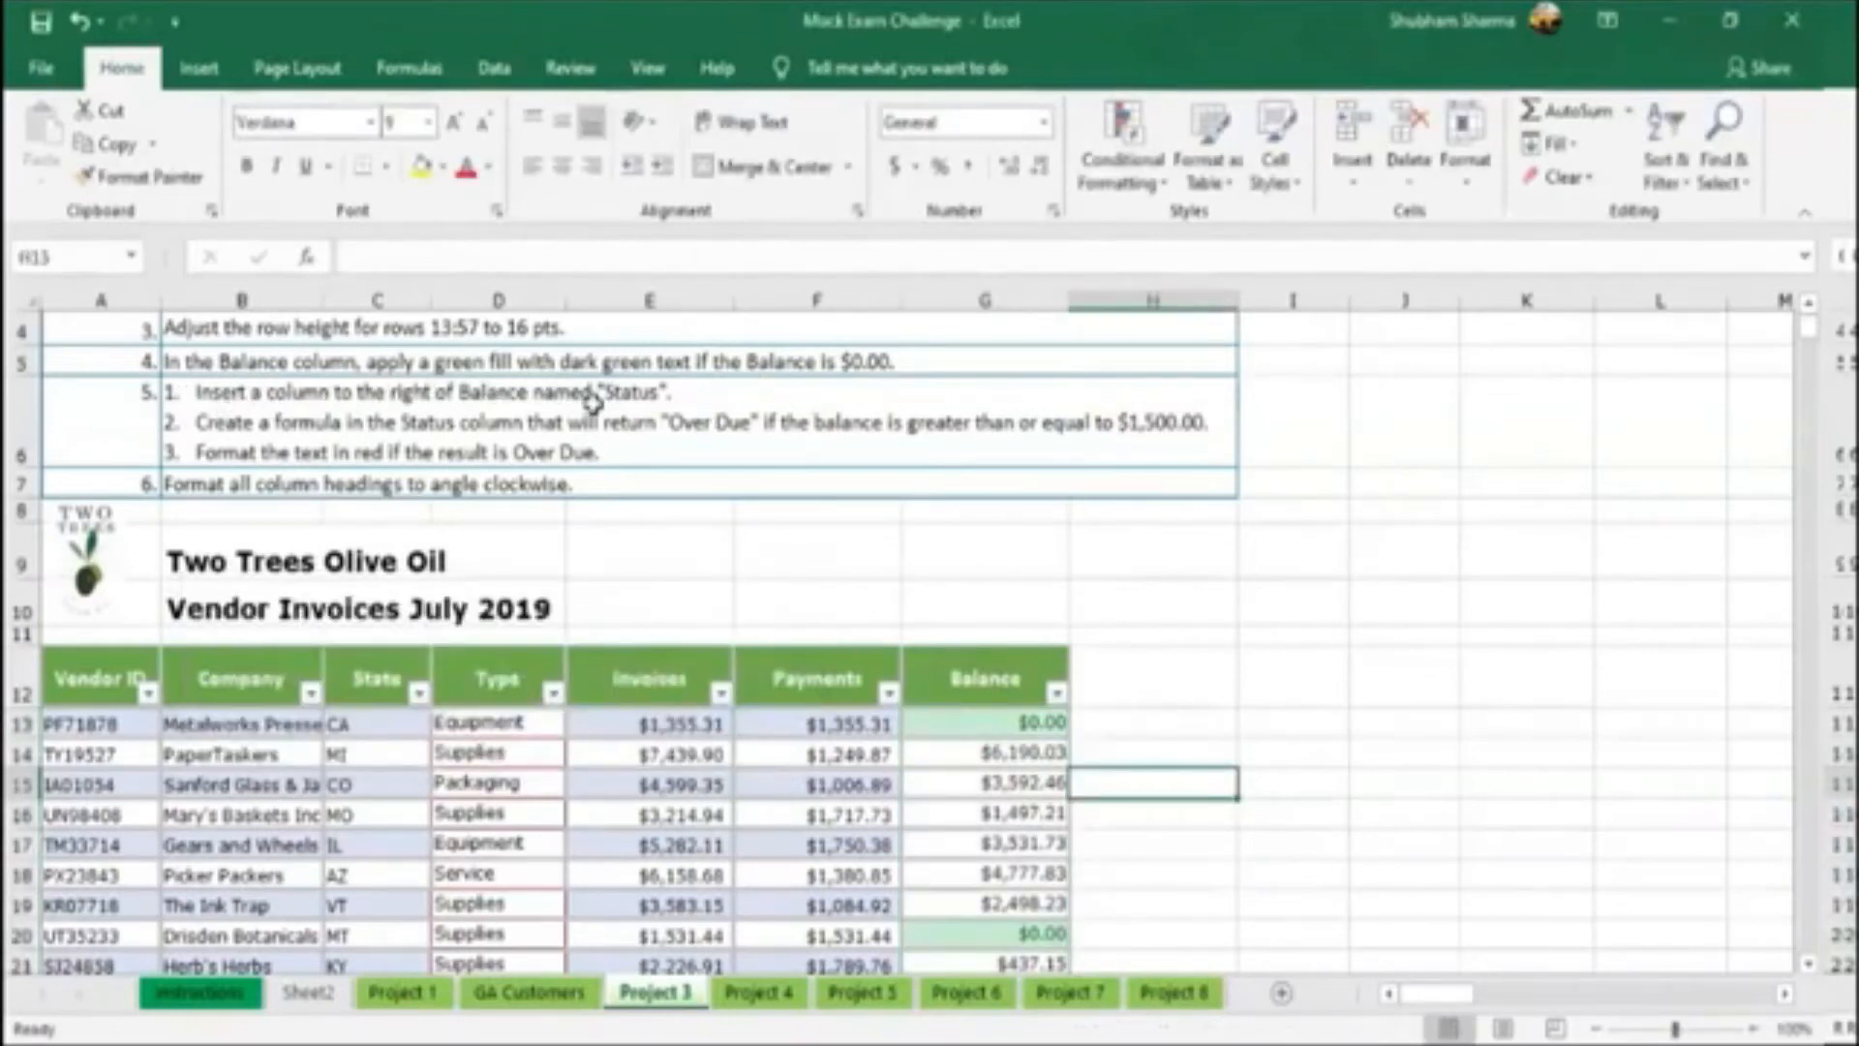
click(1094, 691)
text(St)
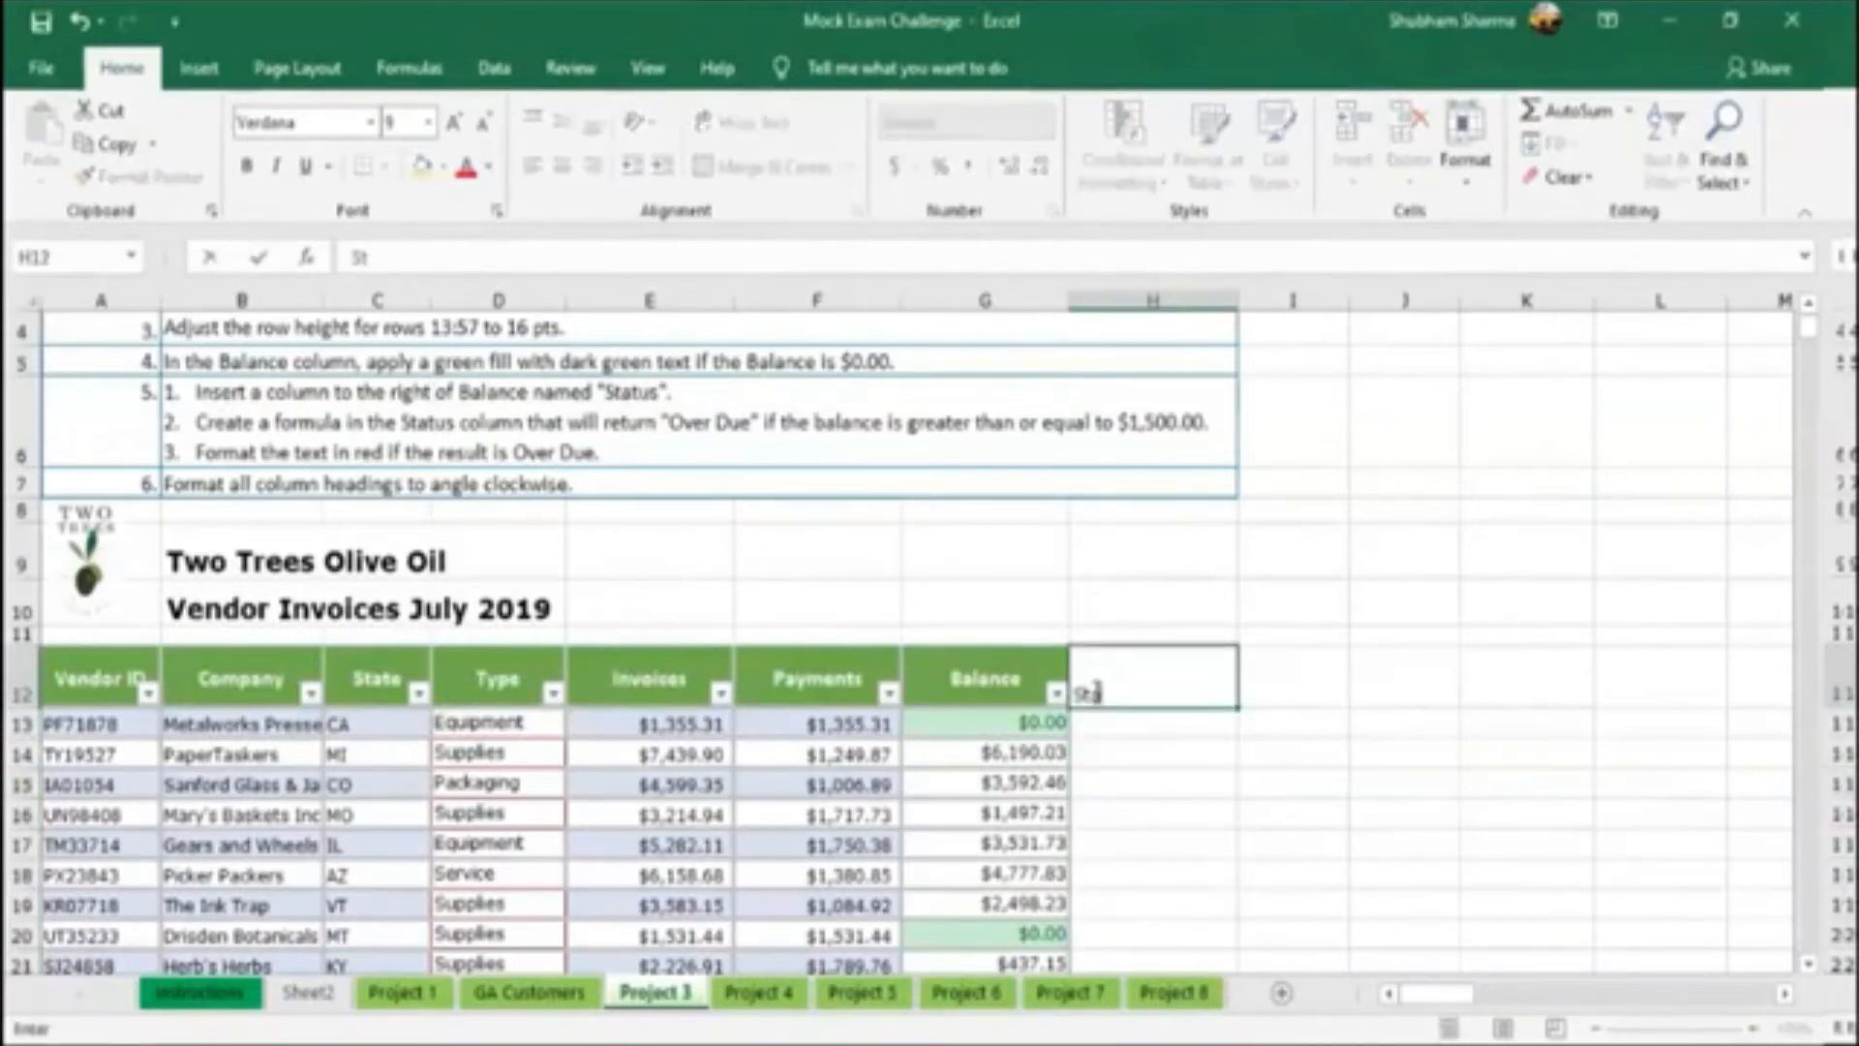
text(atus)
key(Return)
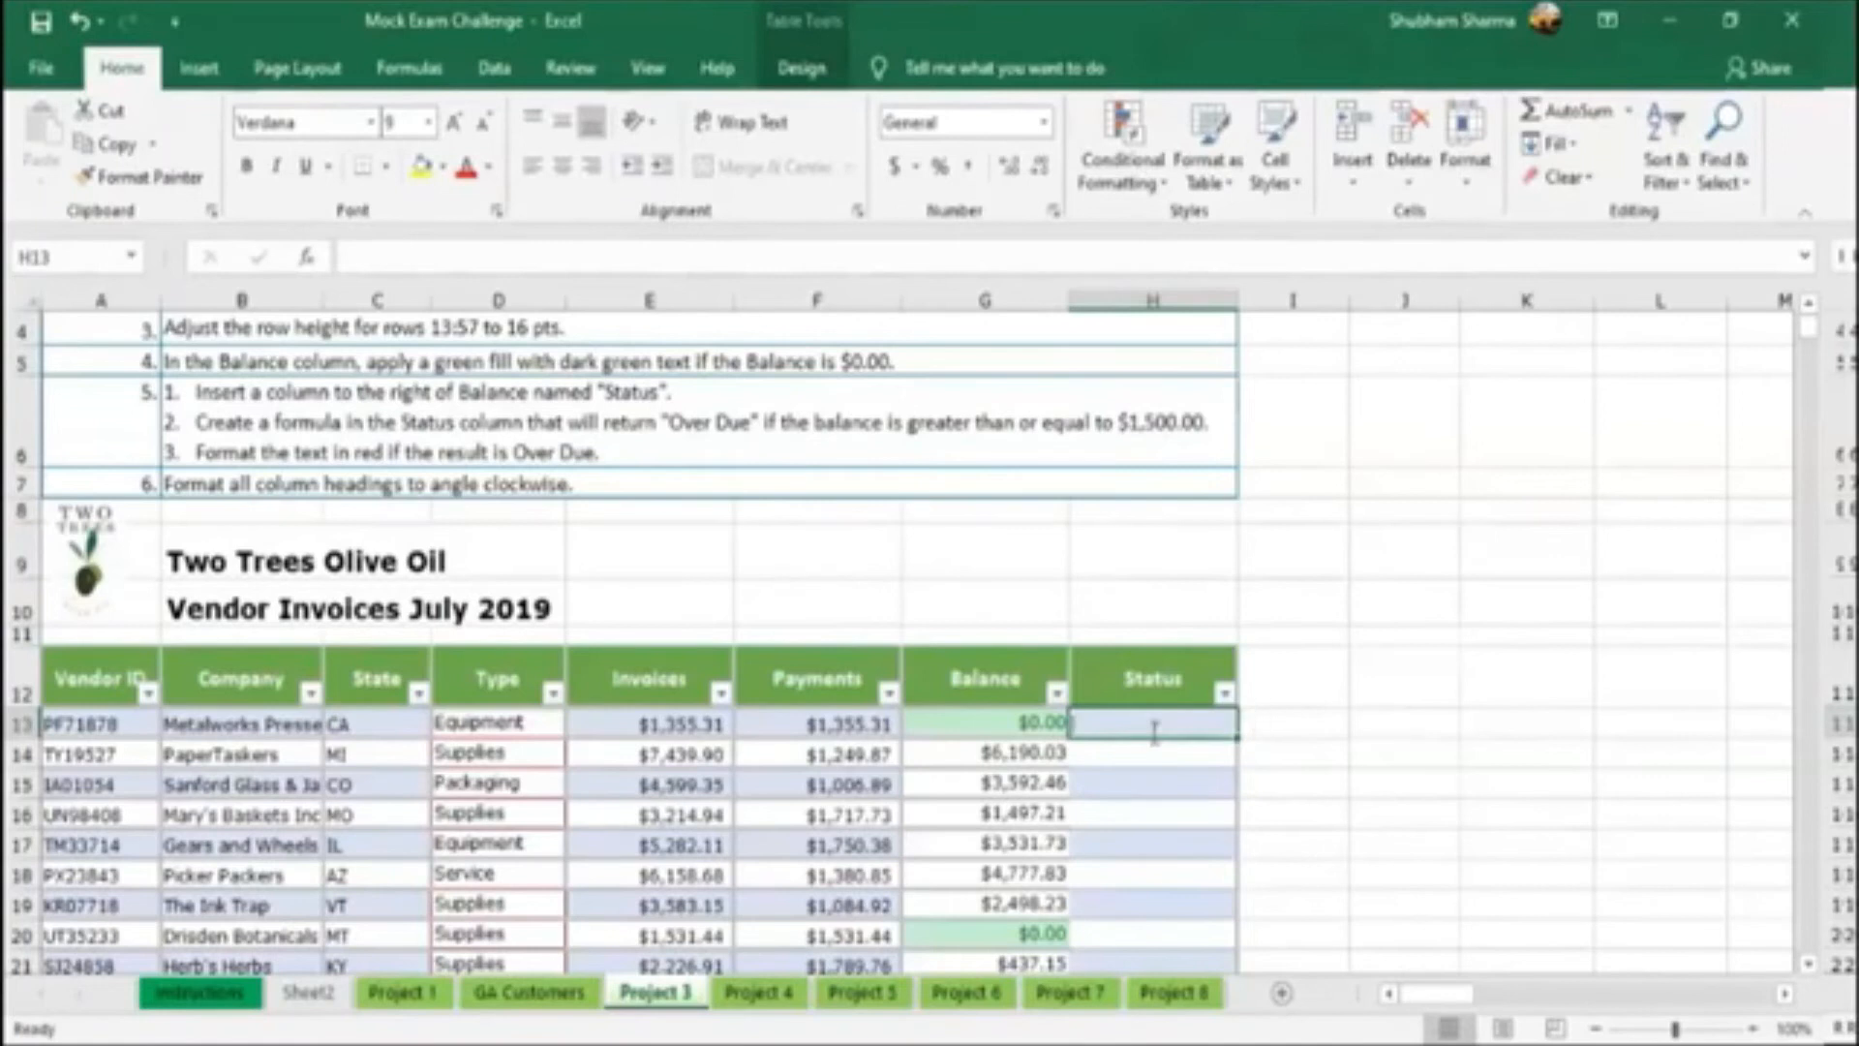
text(=)
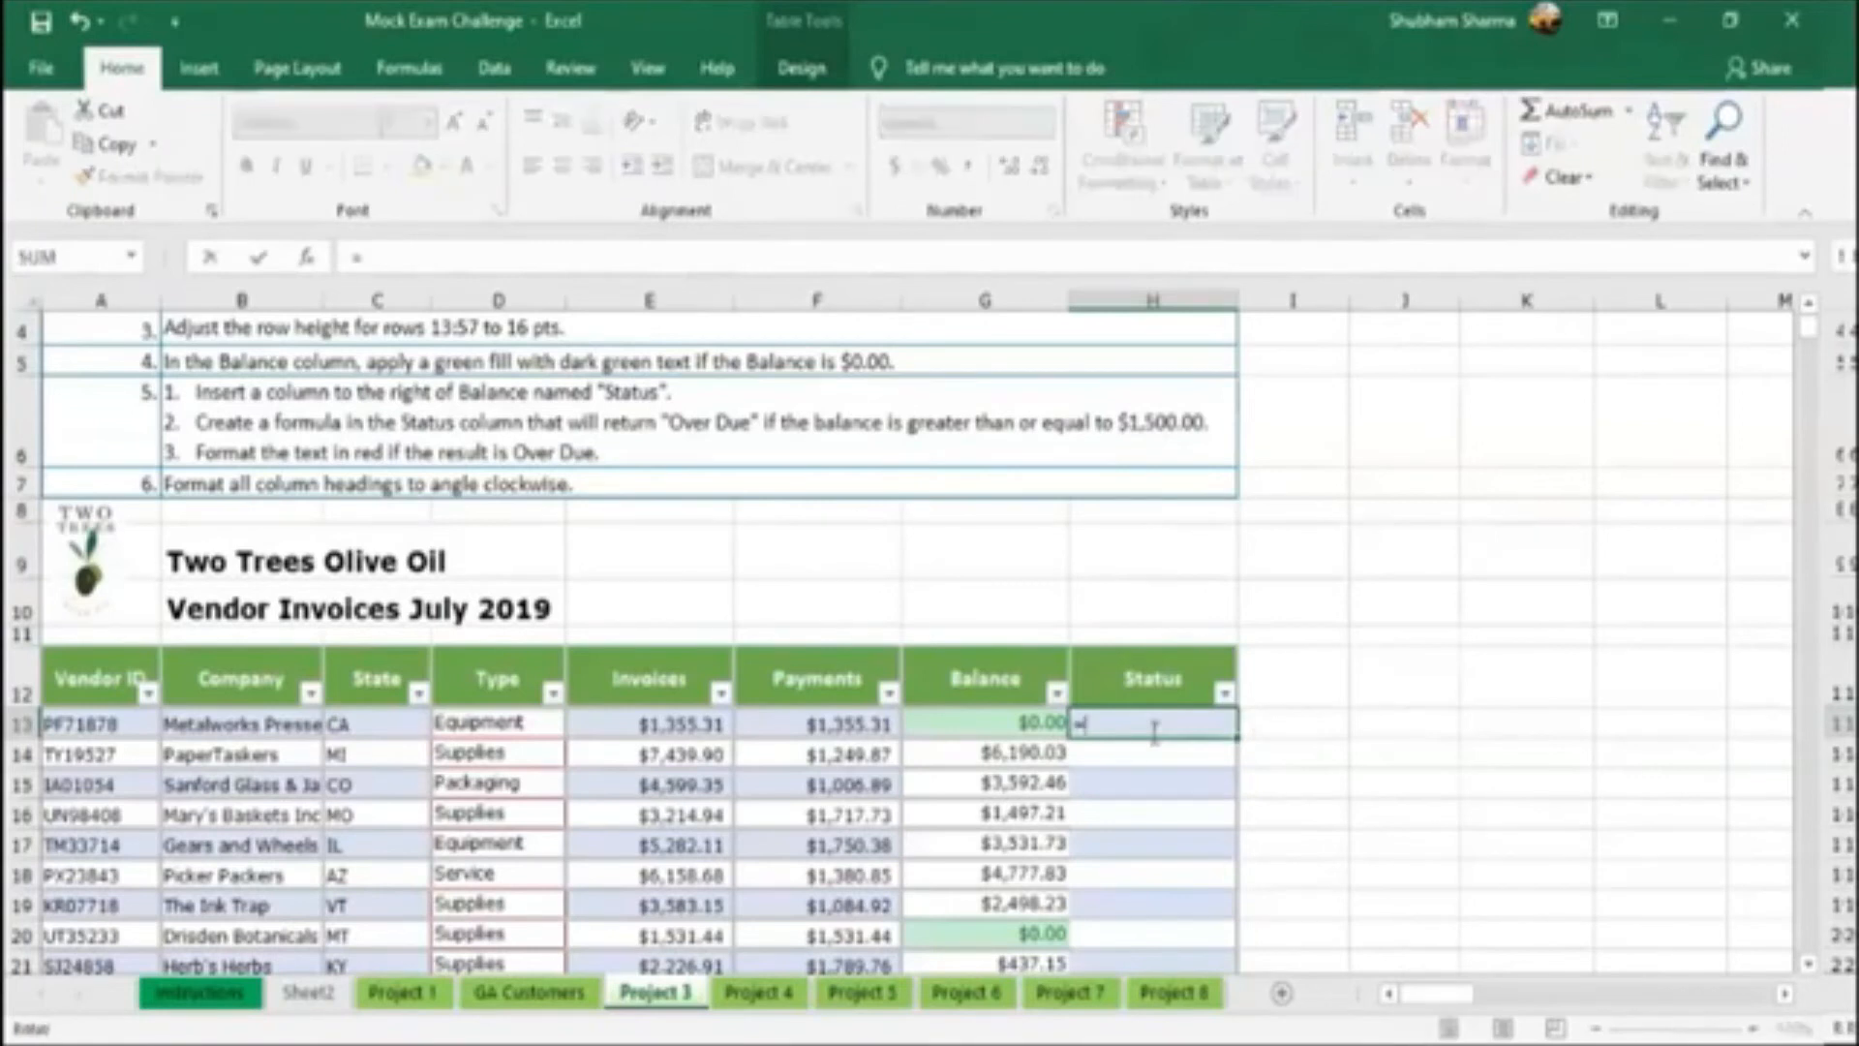
text(if)
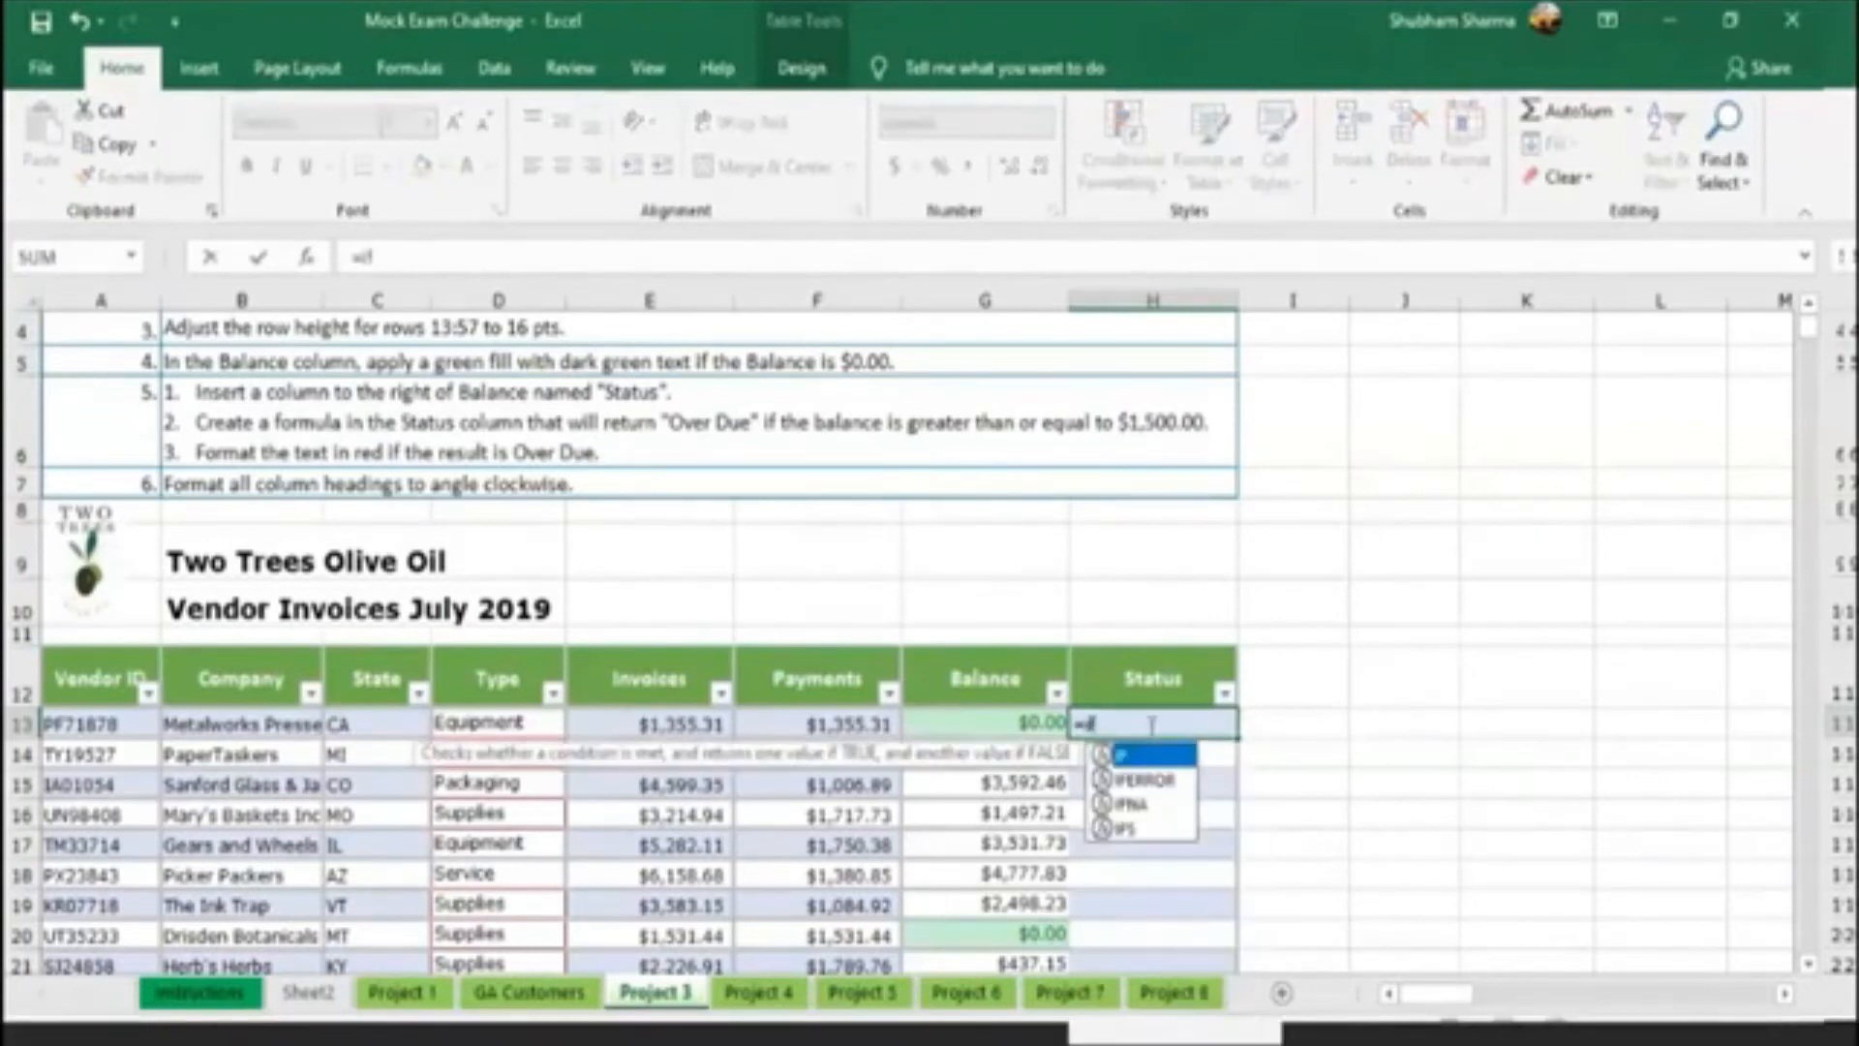
click(966, 725)
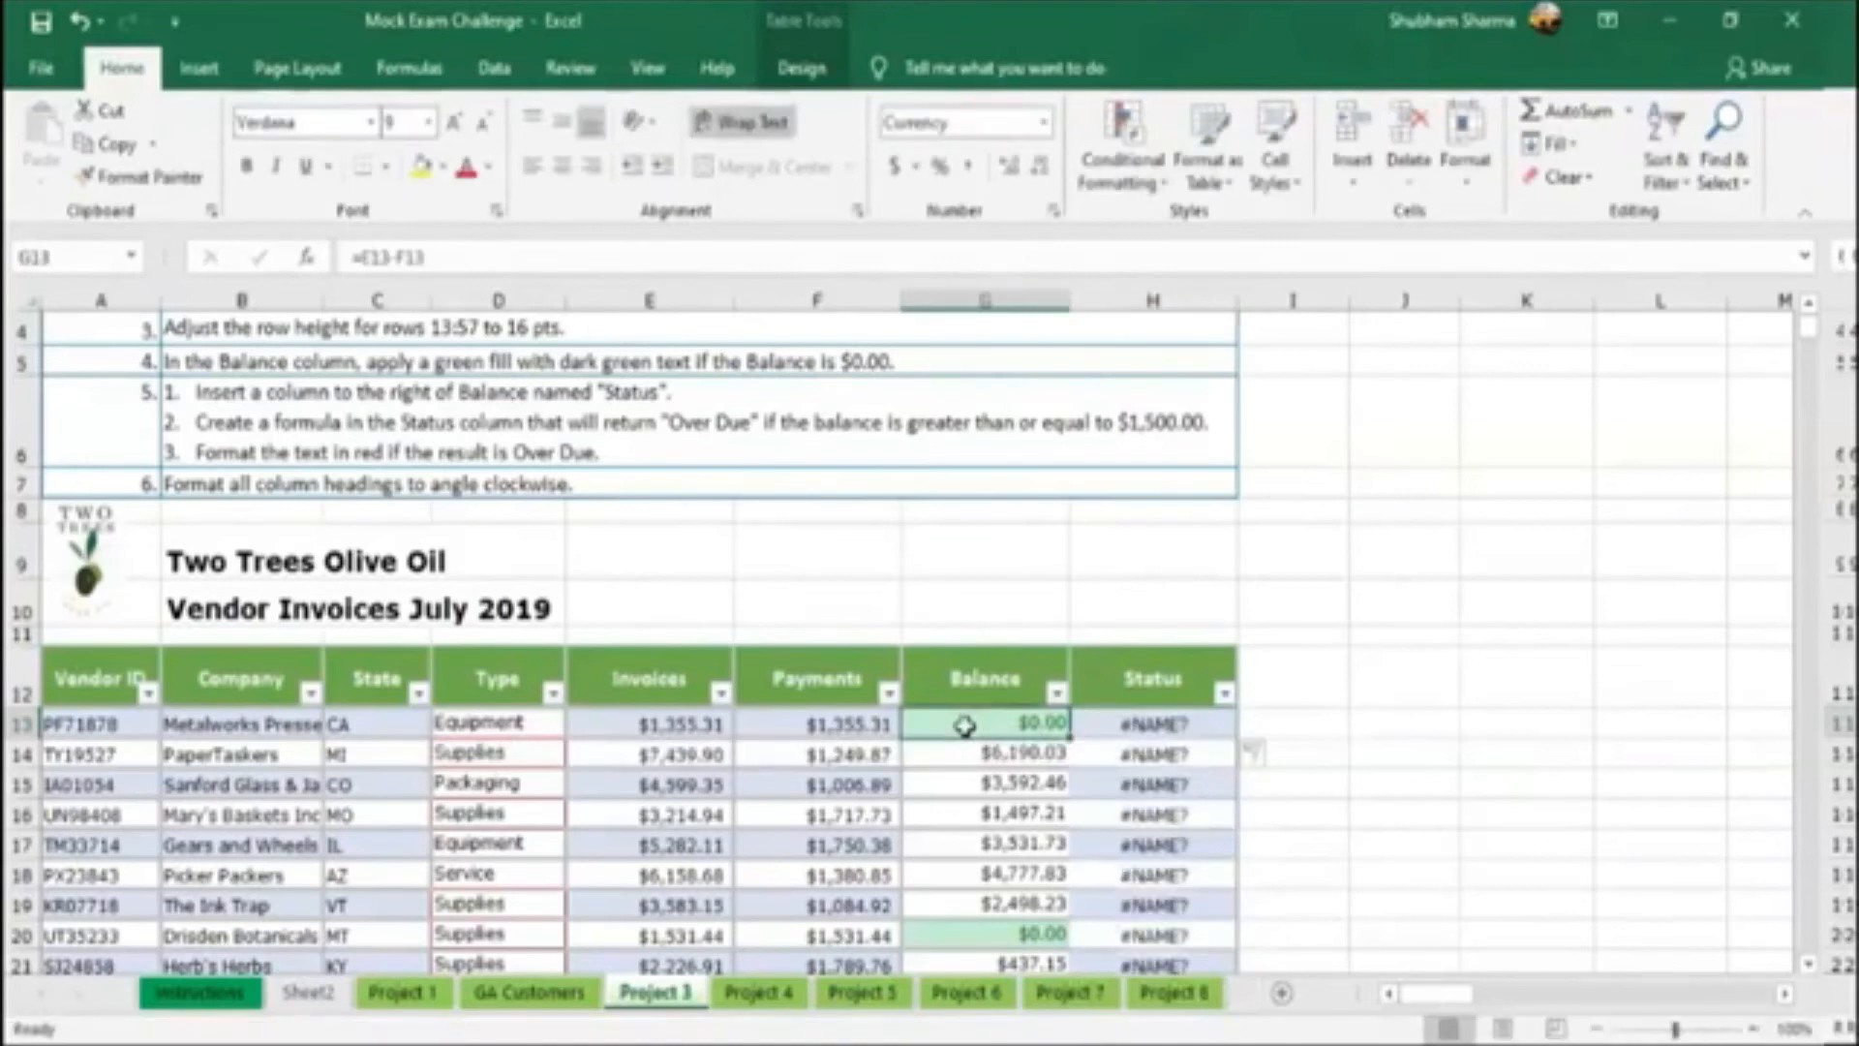
click(1199, 721)
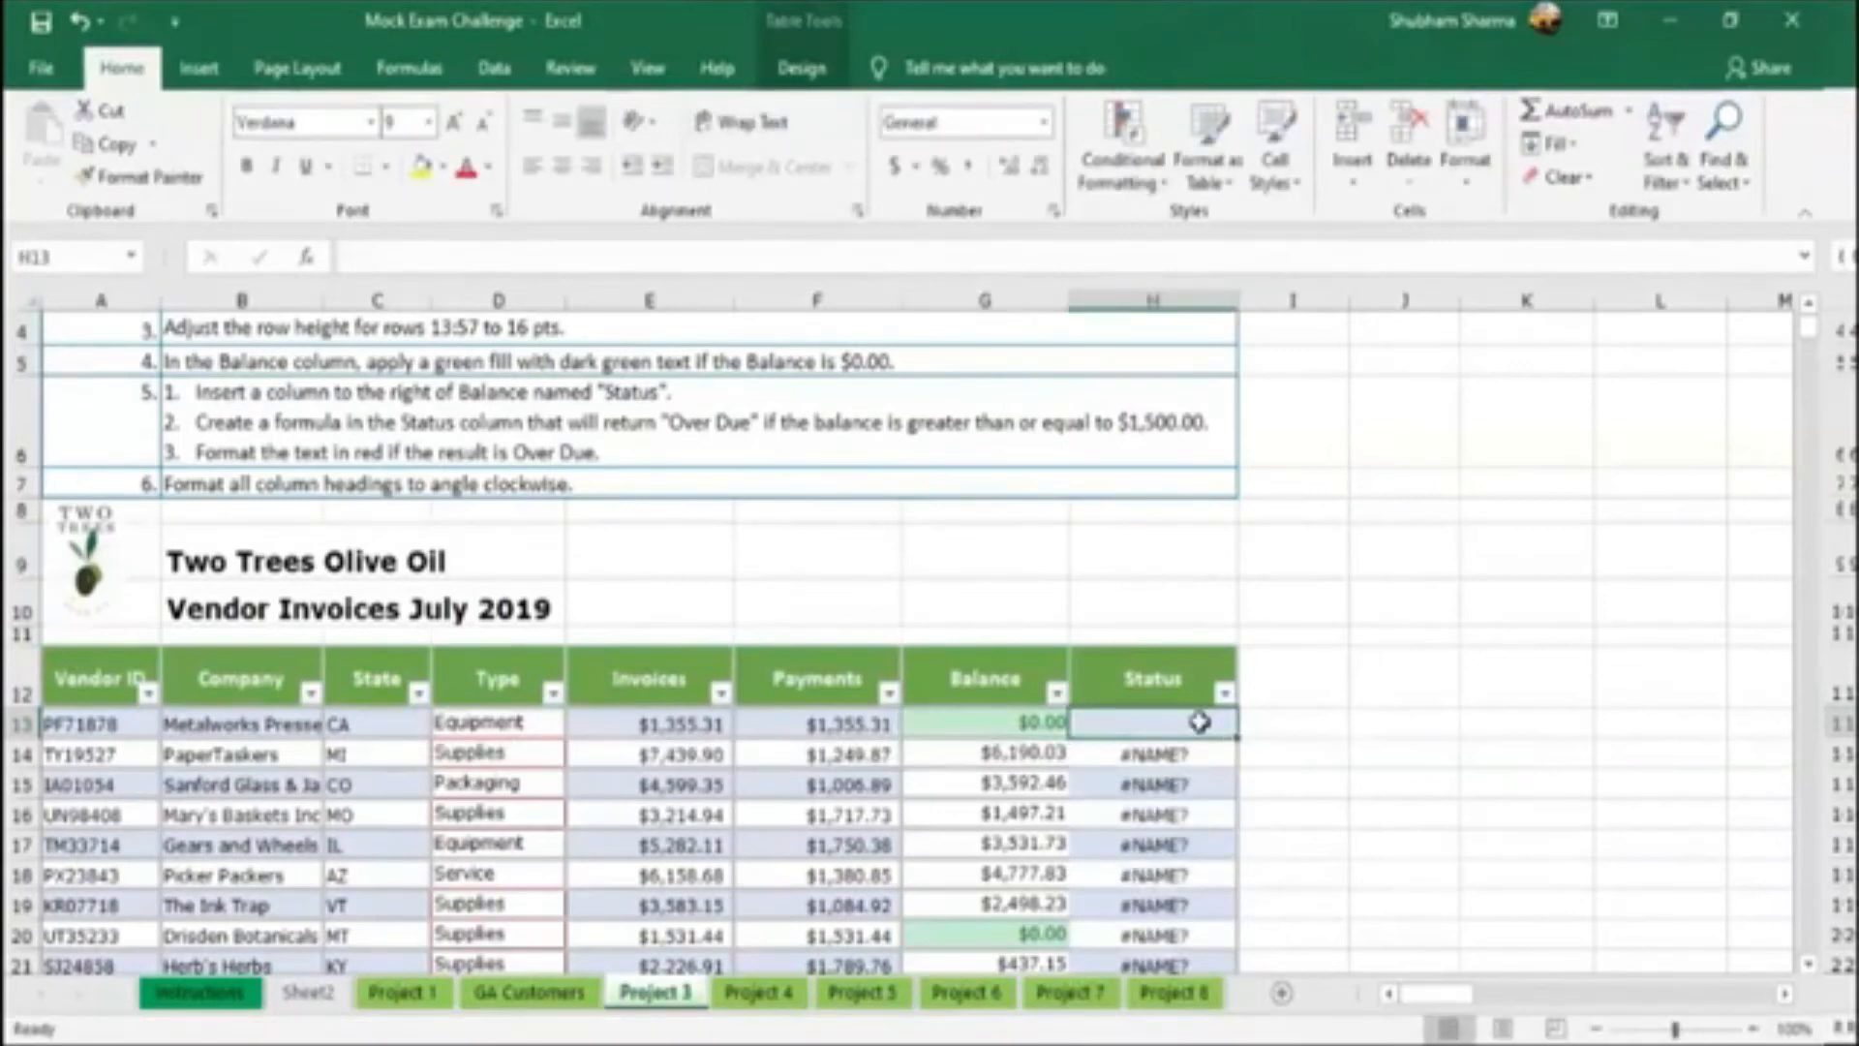
text(=if)
key(Tab)
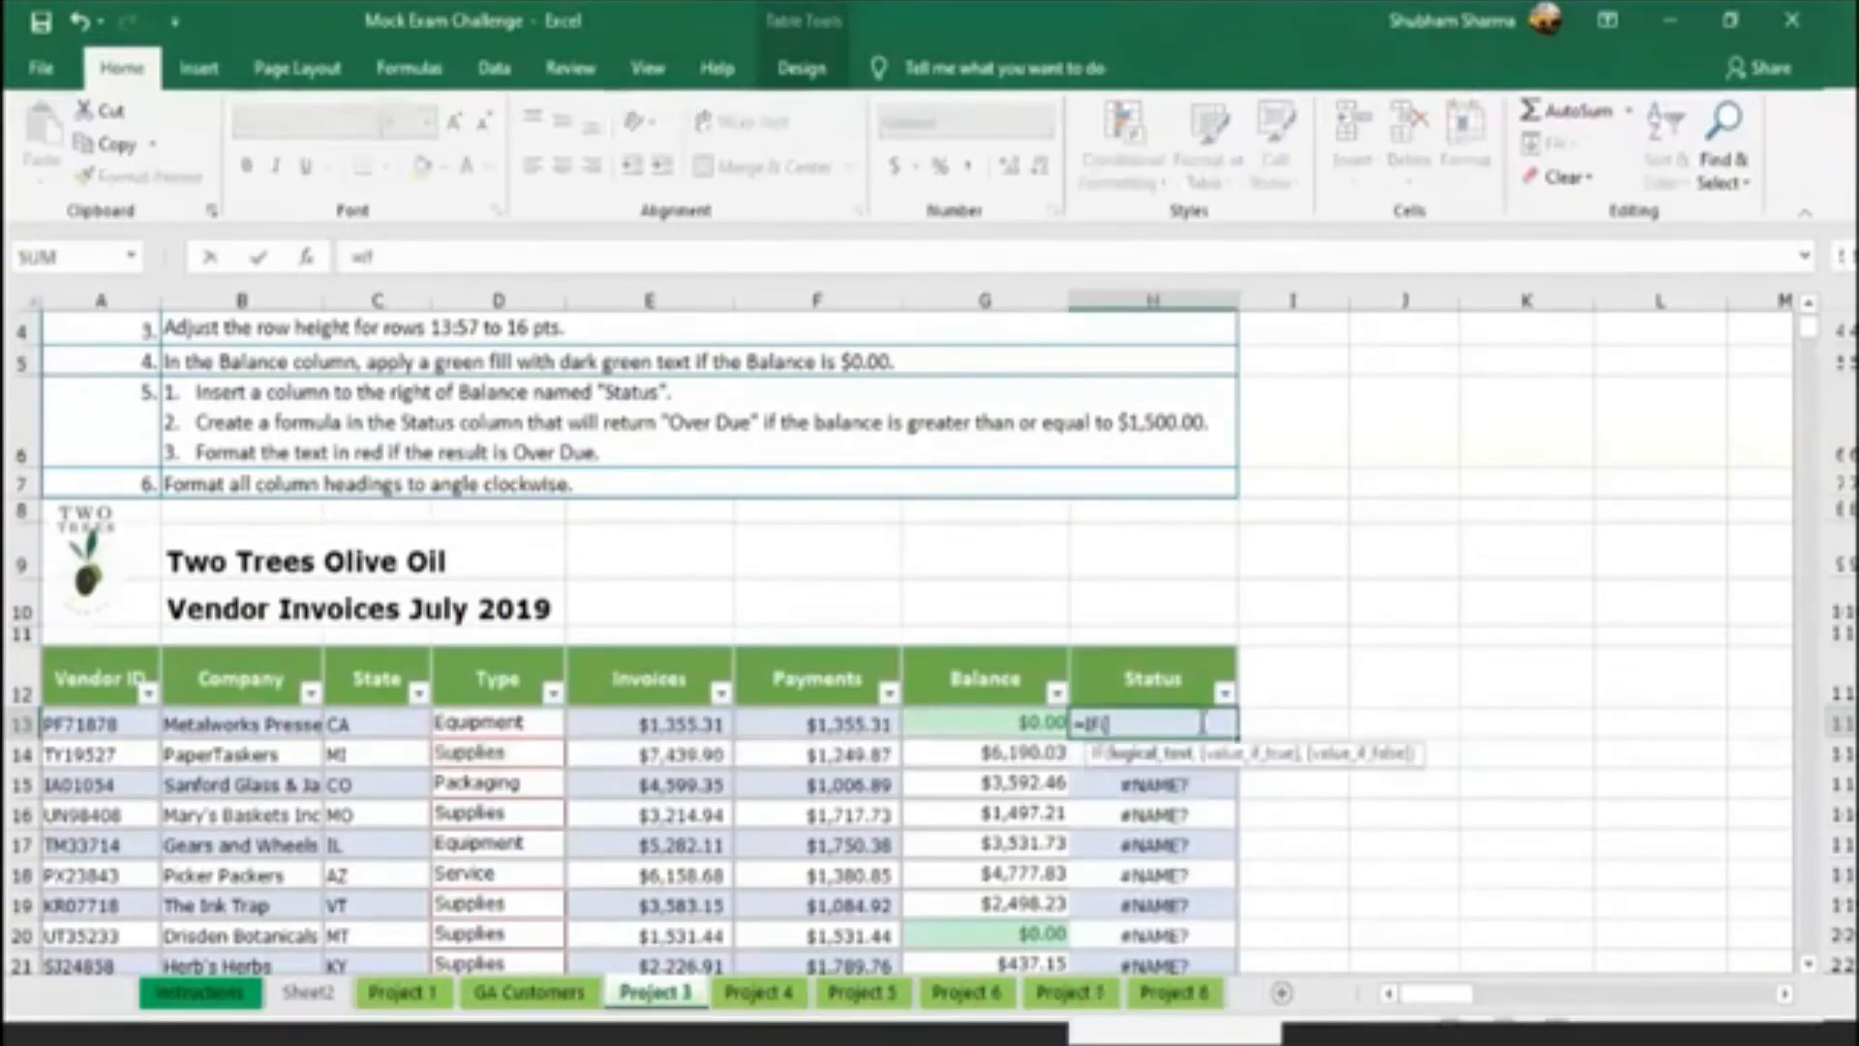
click(987, 721)
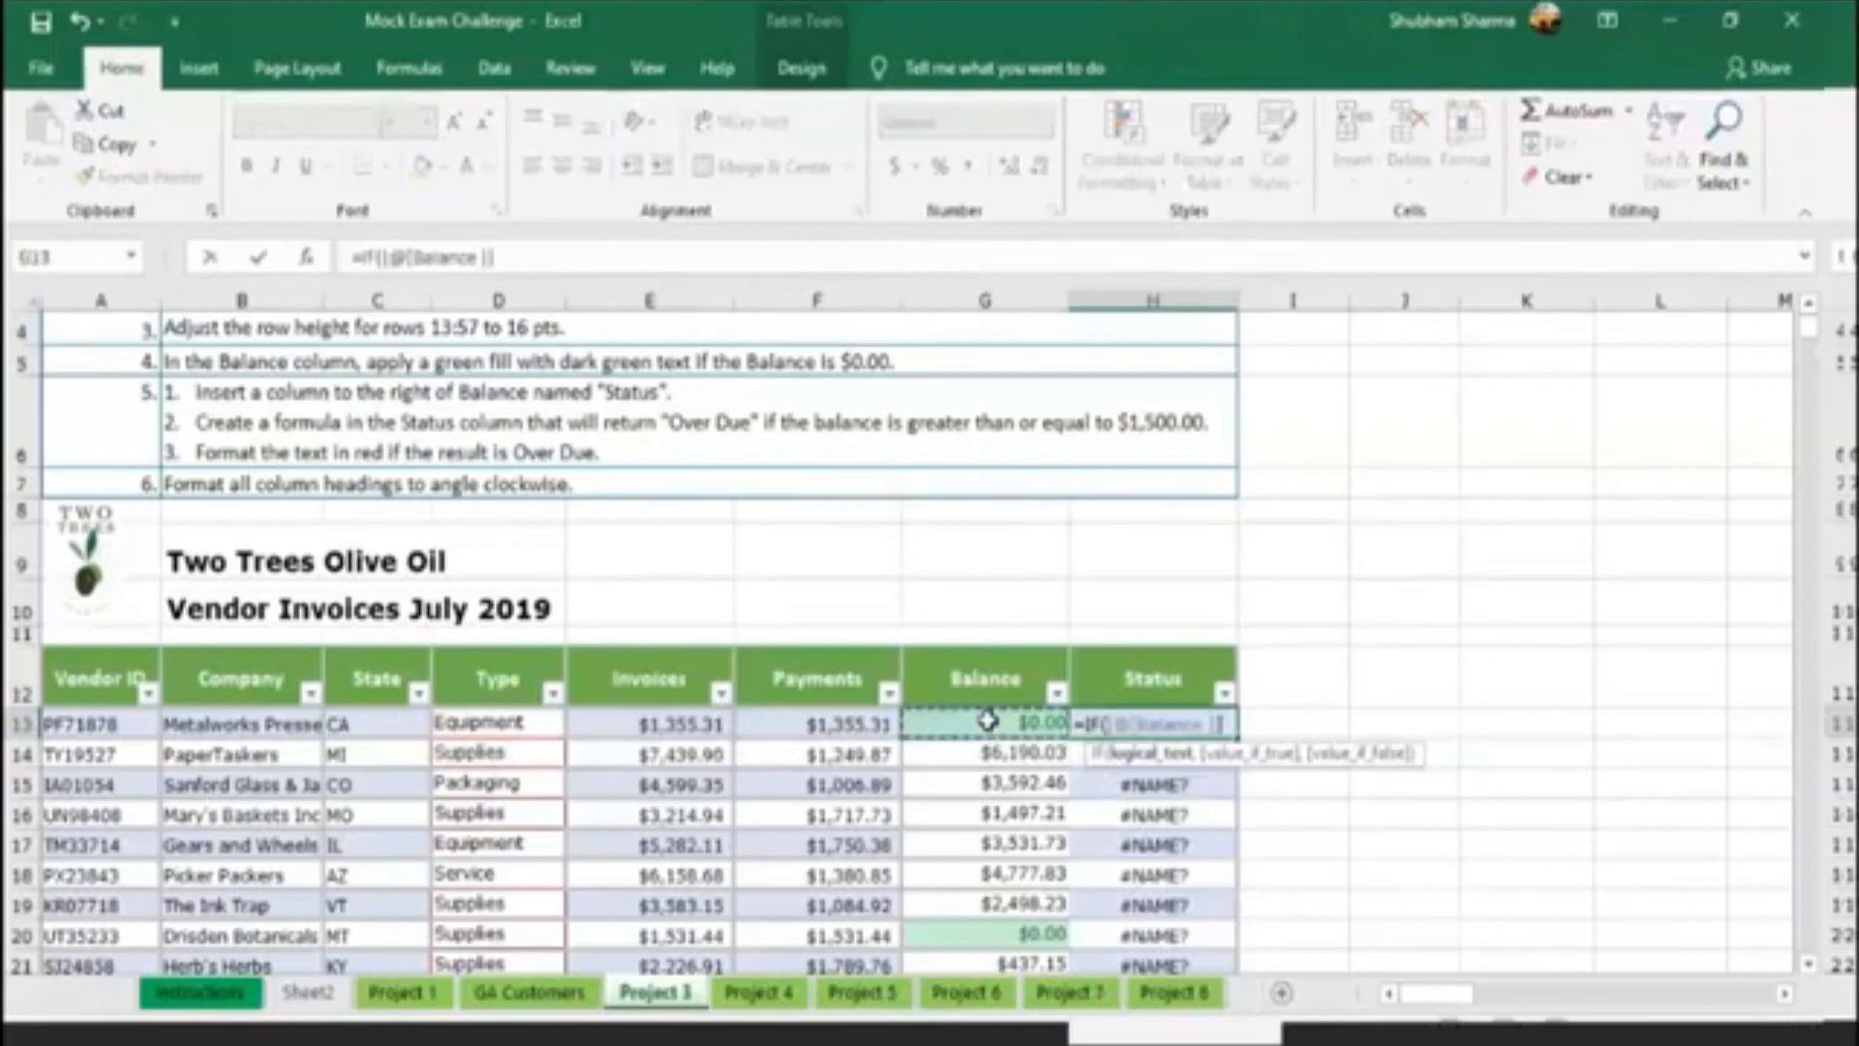
text(>=)
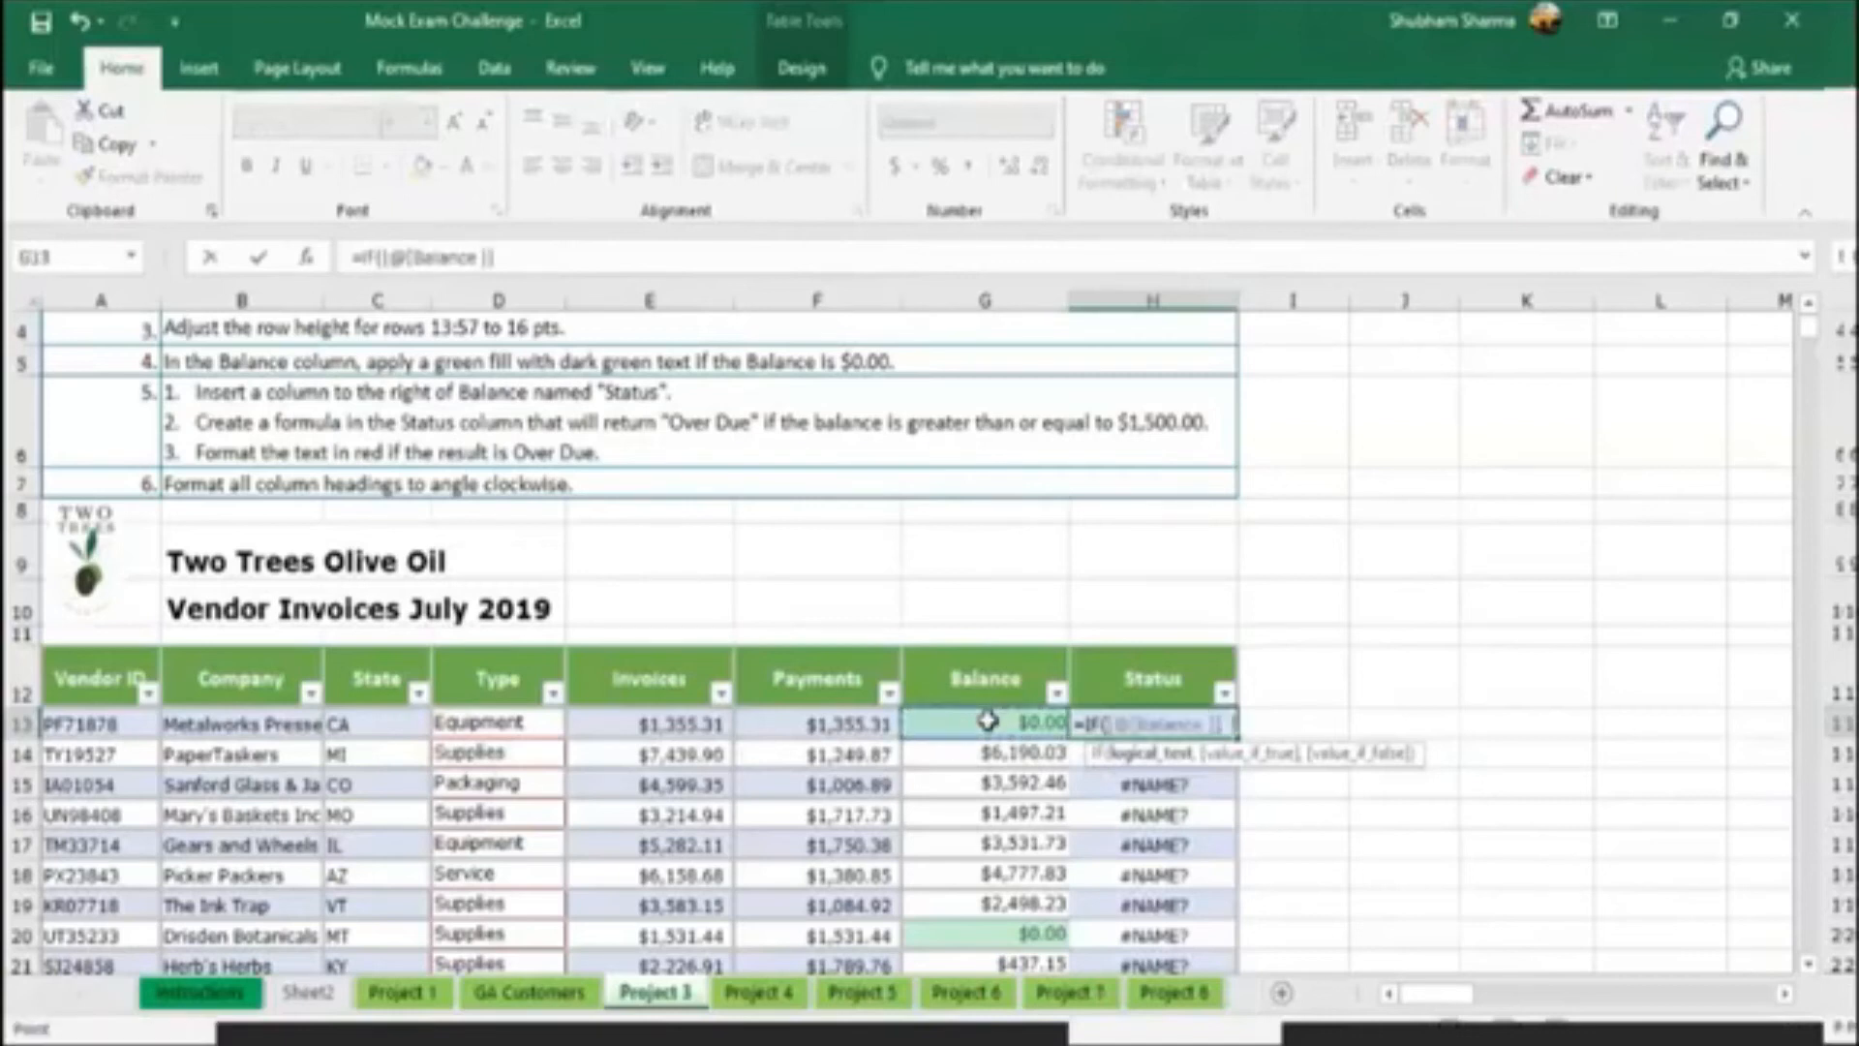
text(1)
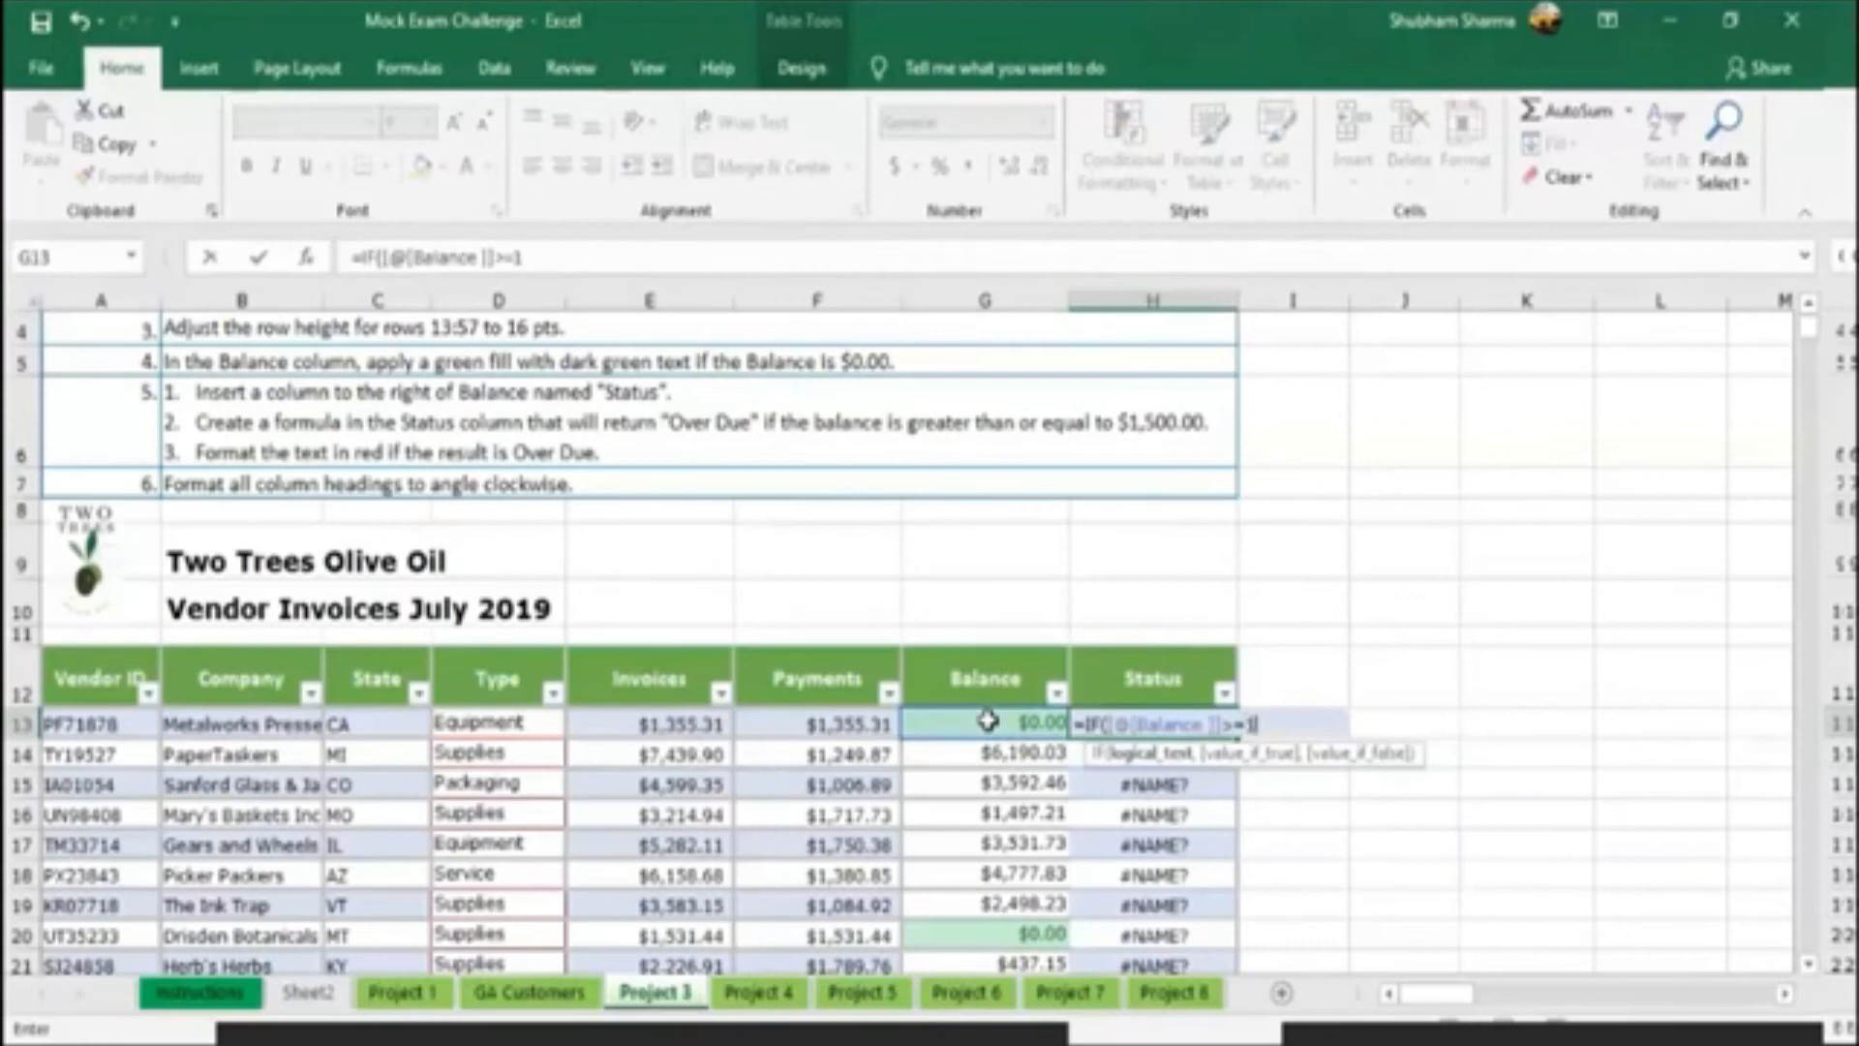
text(500,00)
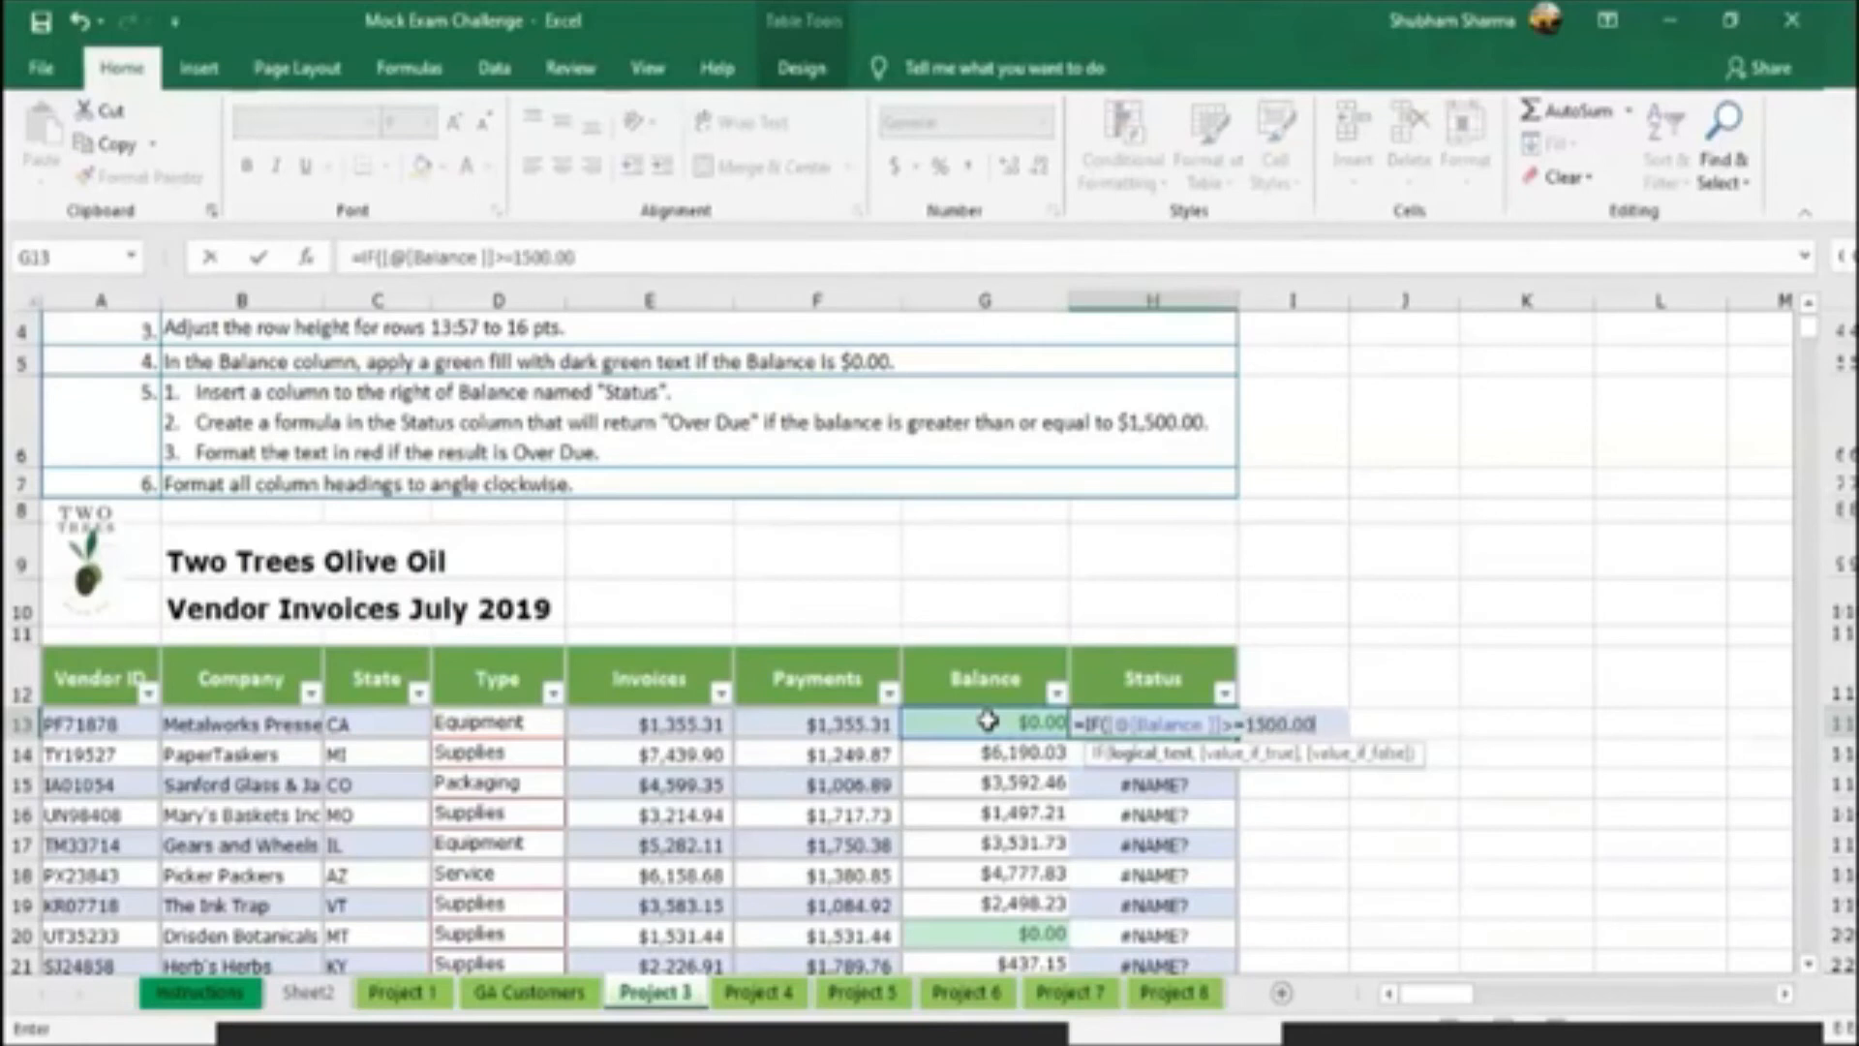
text(,"Ov)
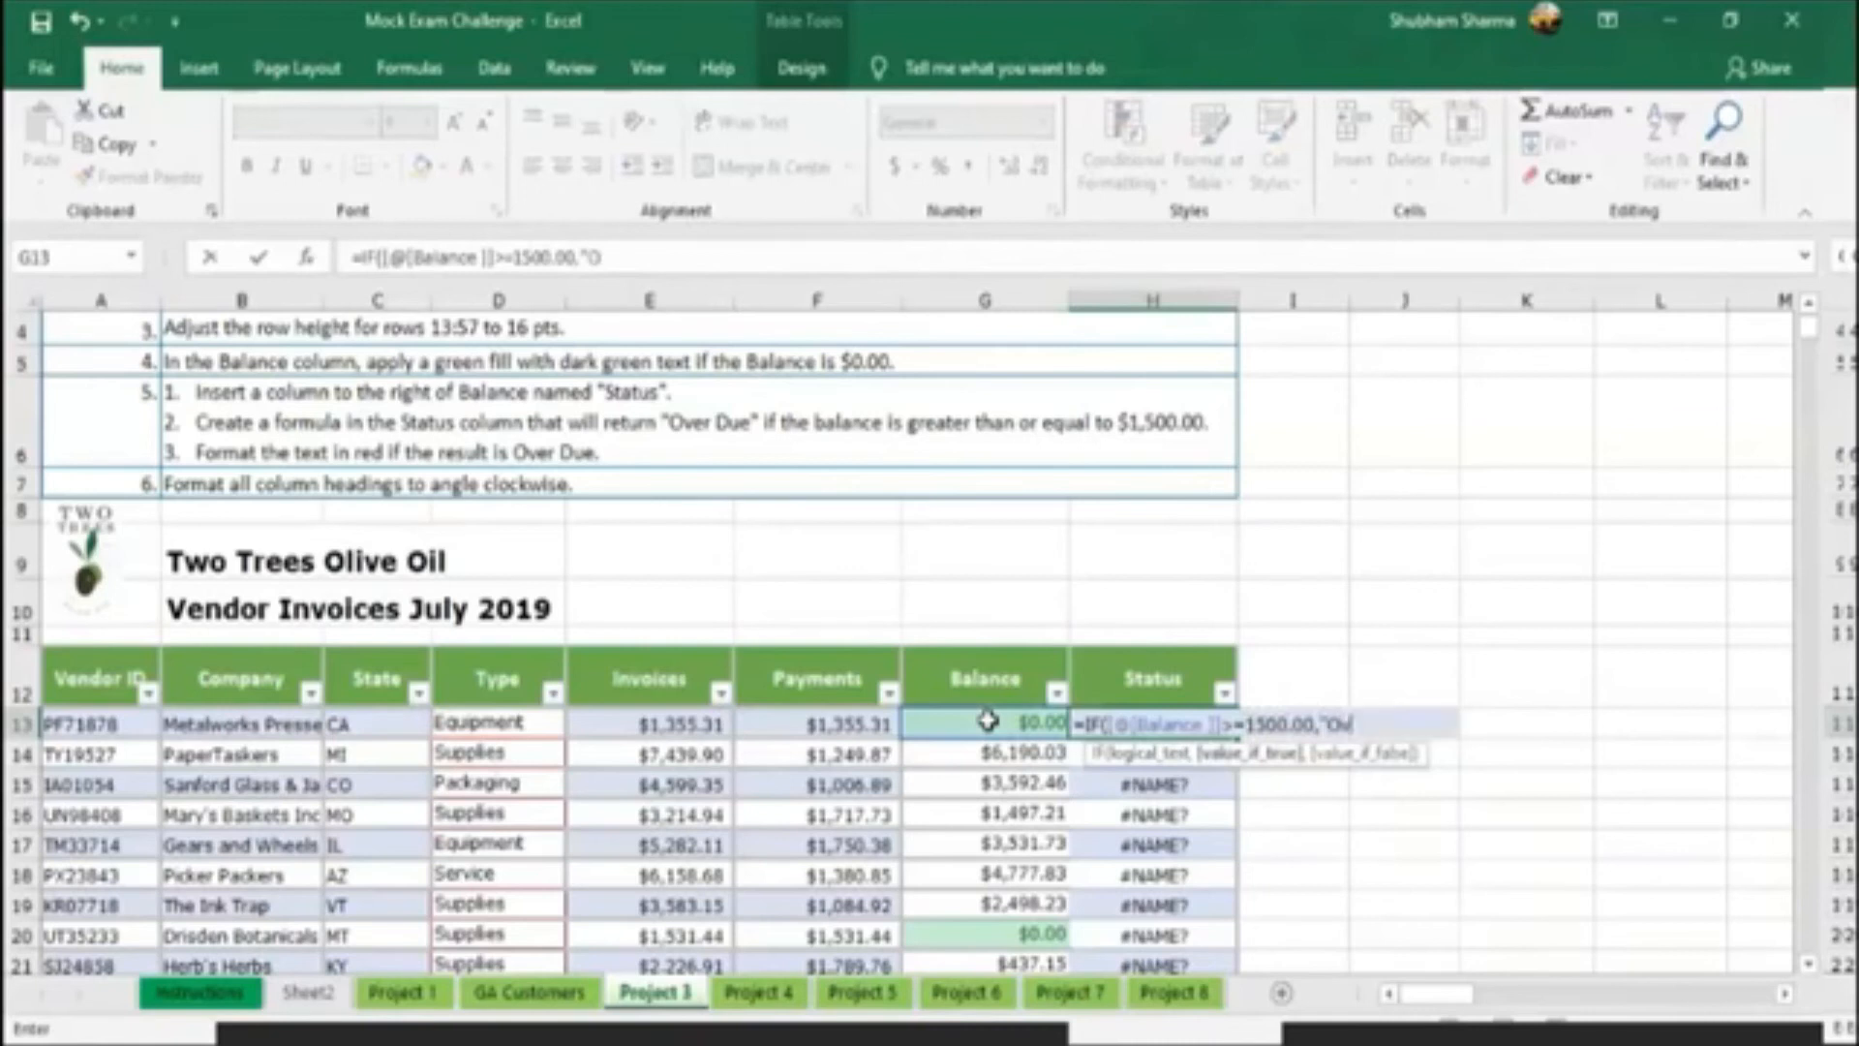
text(er Due",)
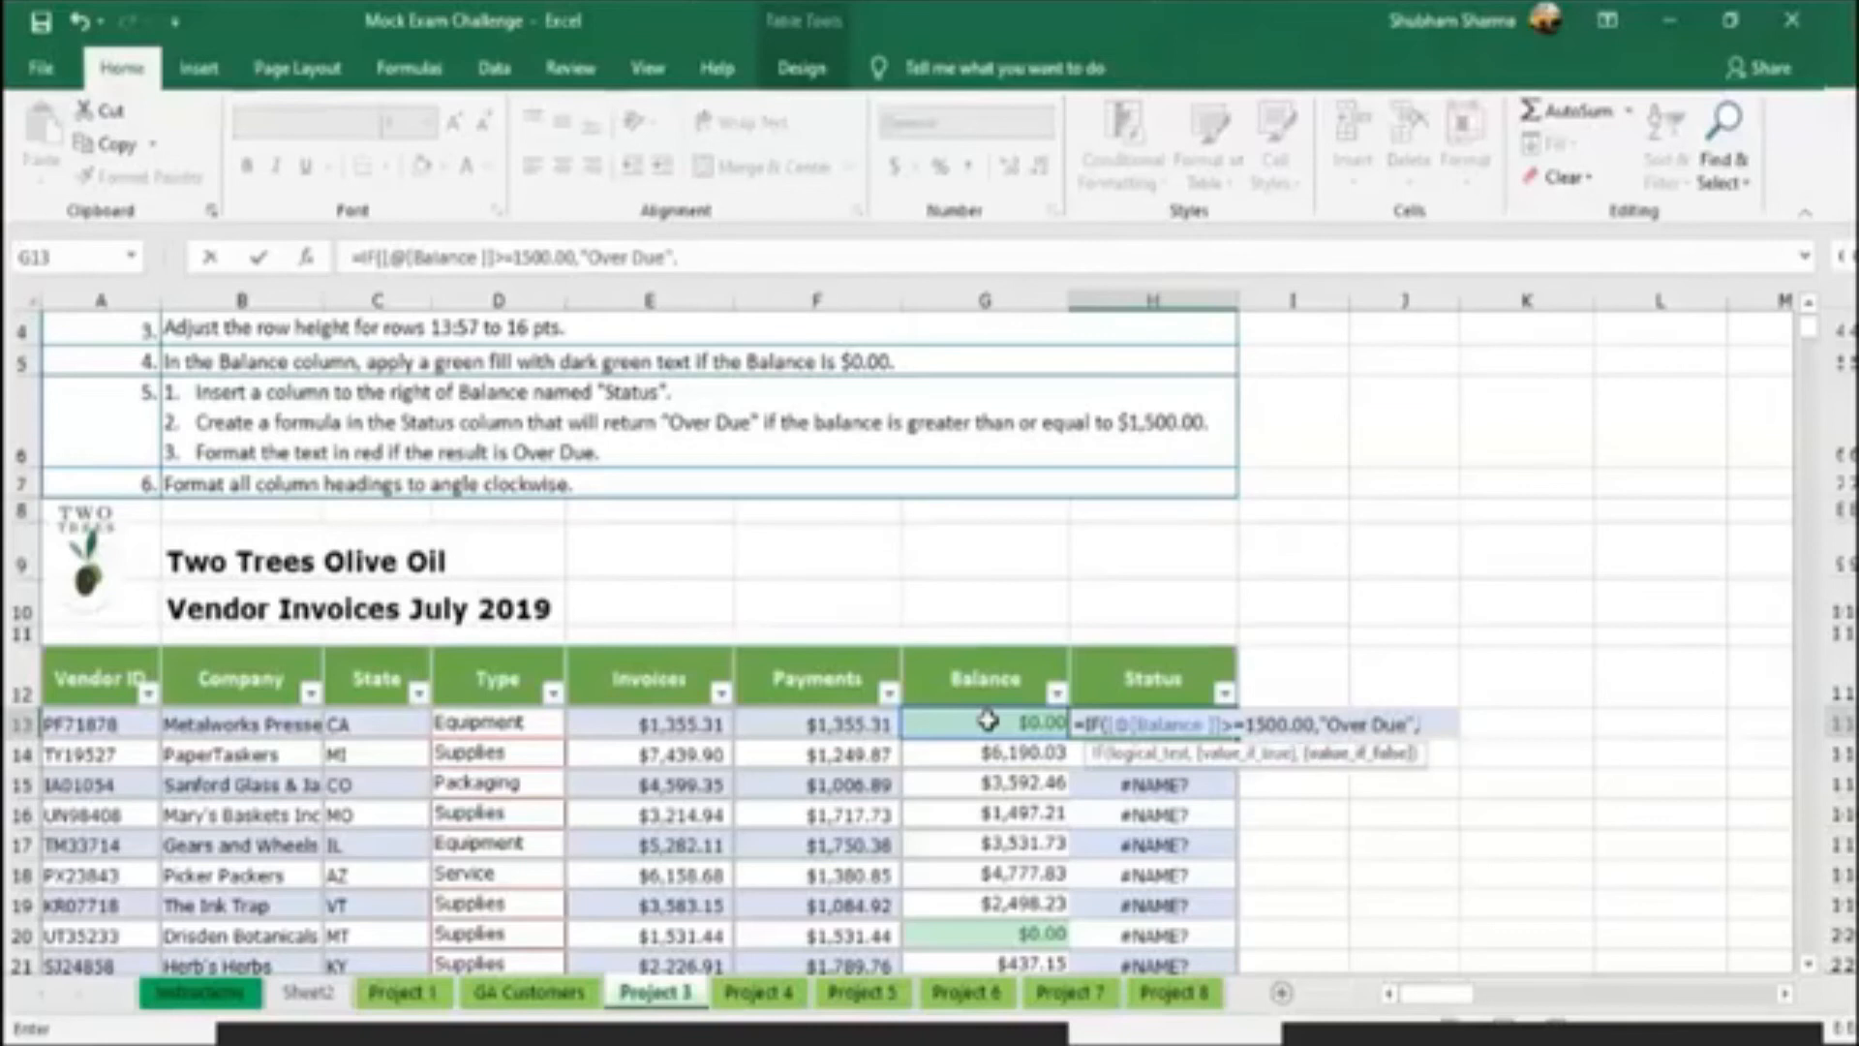
text(""))
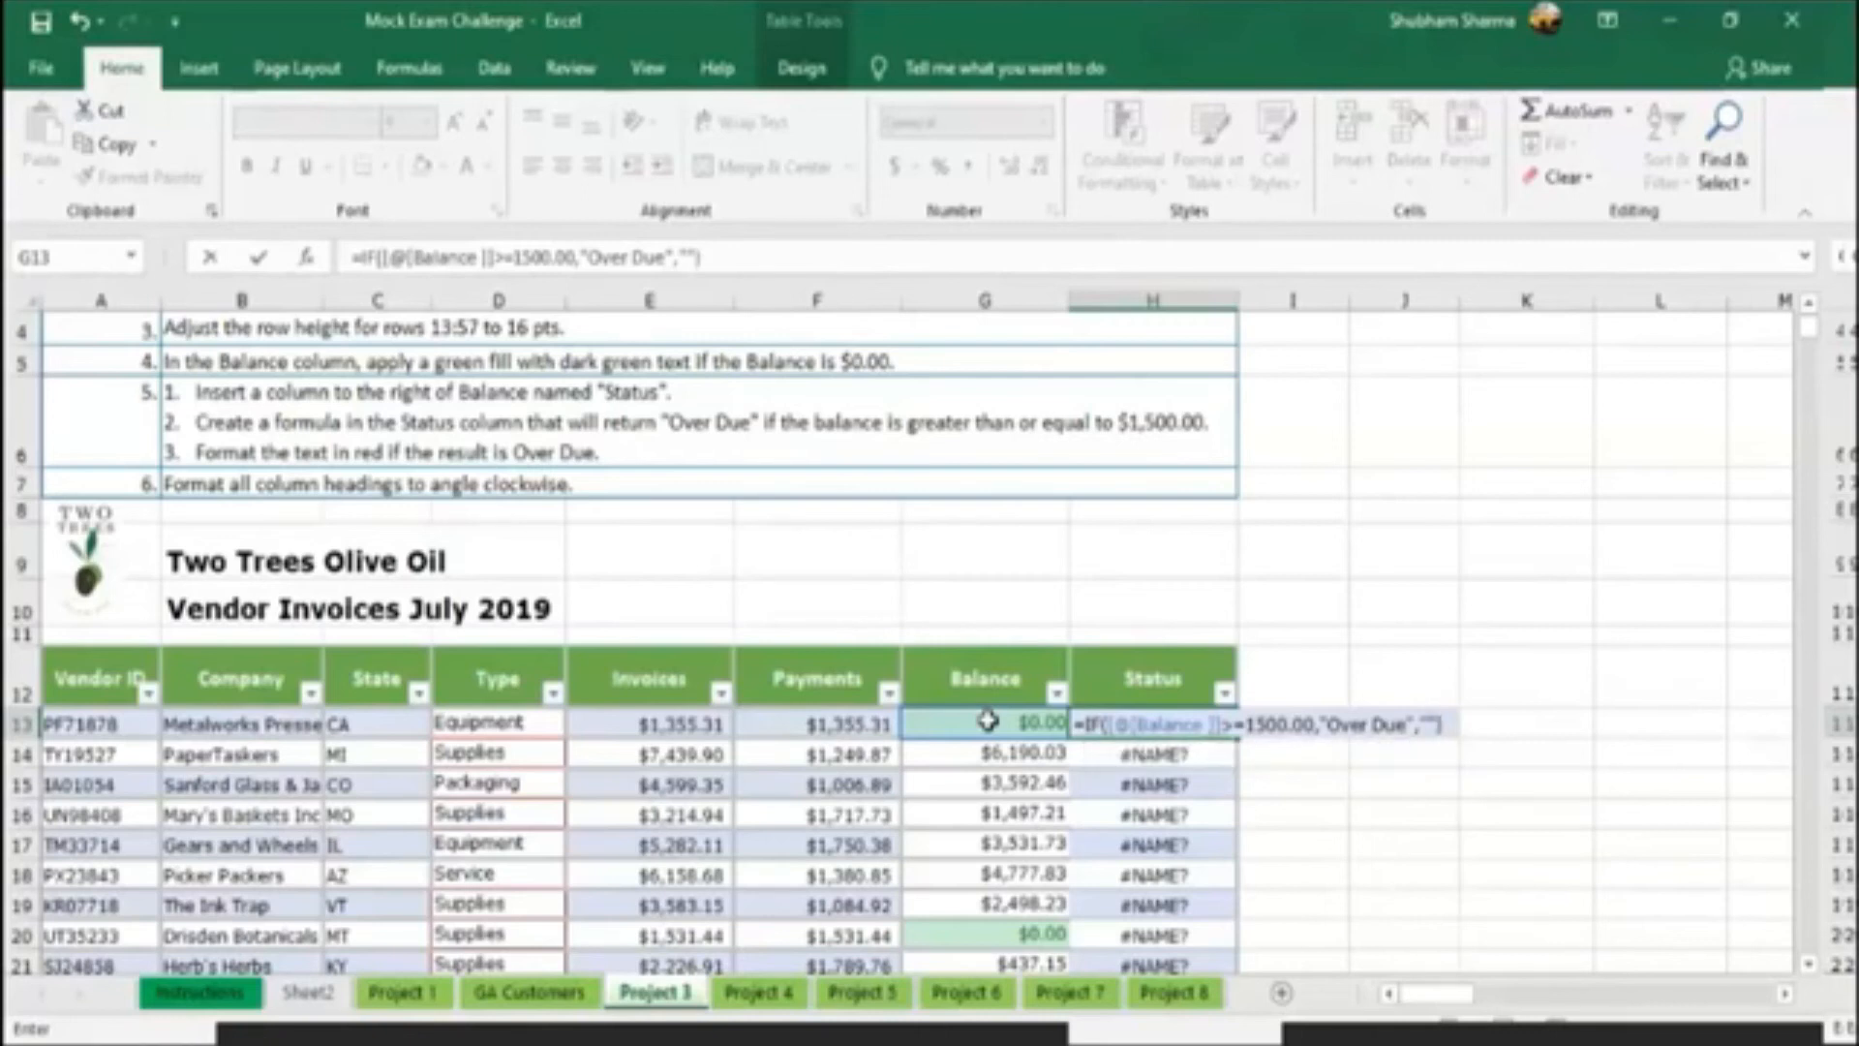
key(Return)
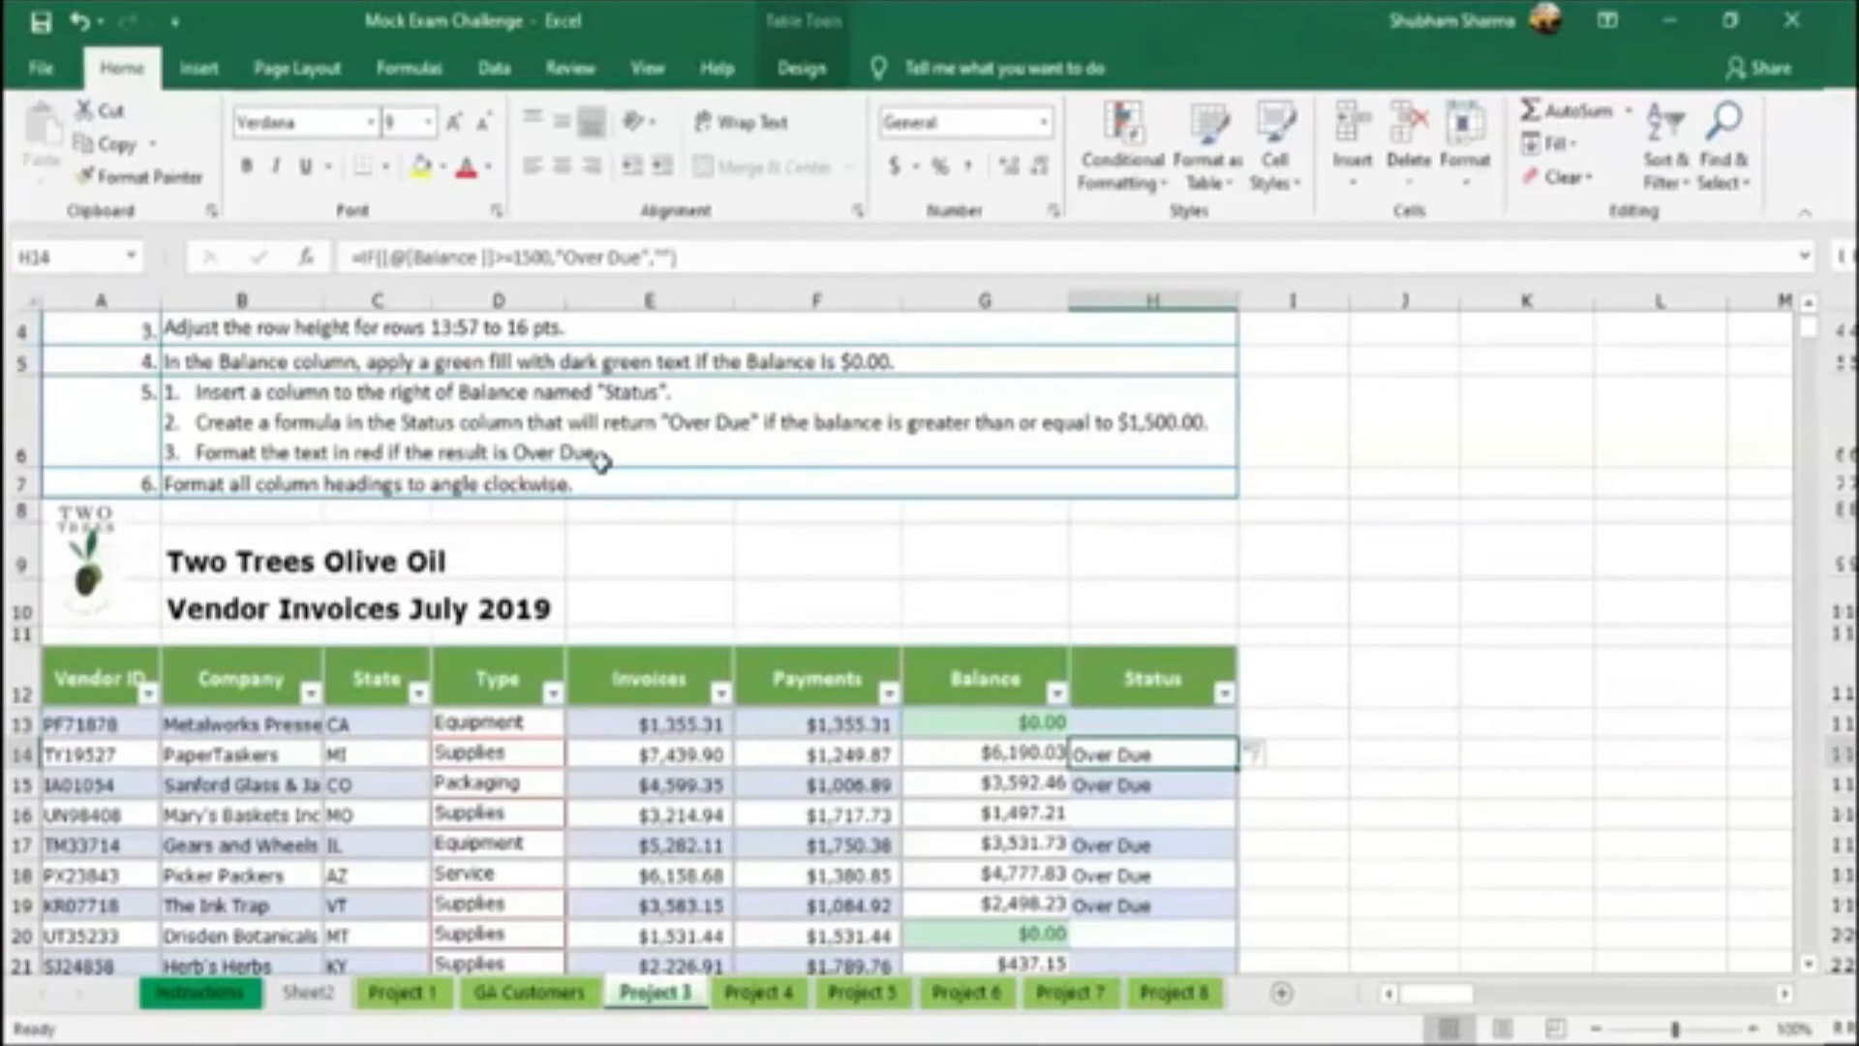
- Format Status cells containing the text Over Due with Red Text using a conditional format
click(1166, 722)
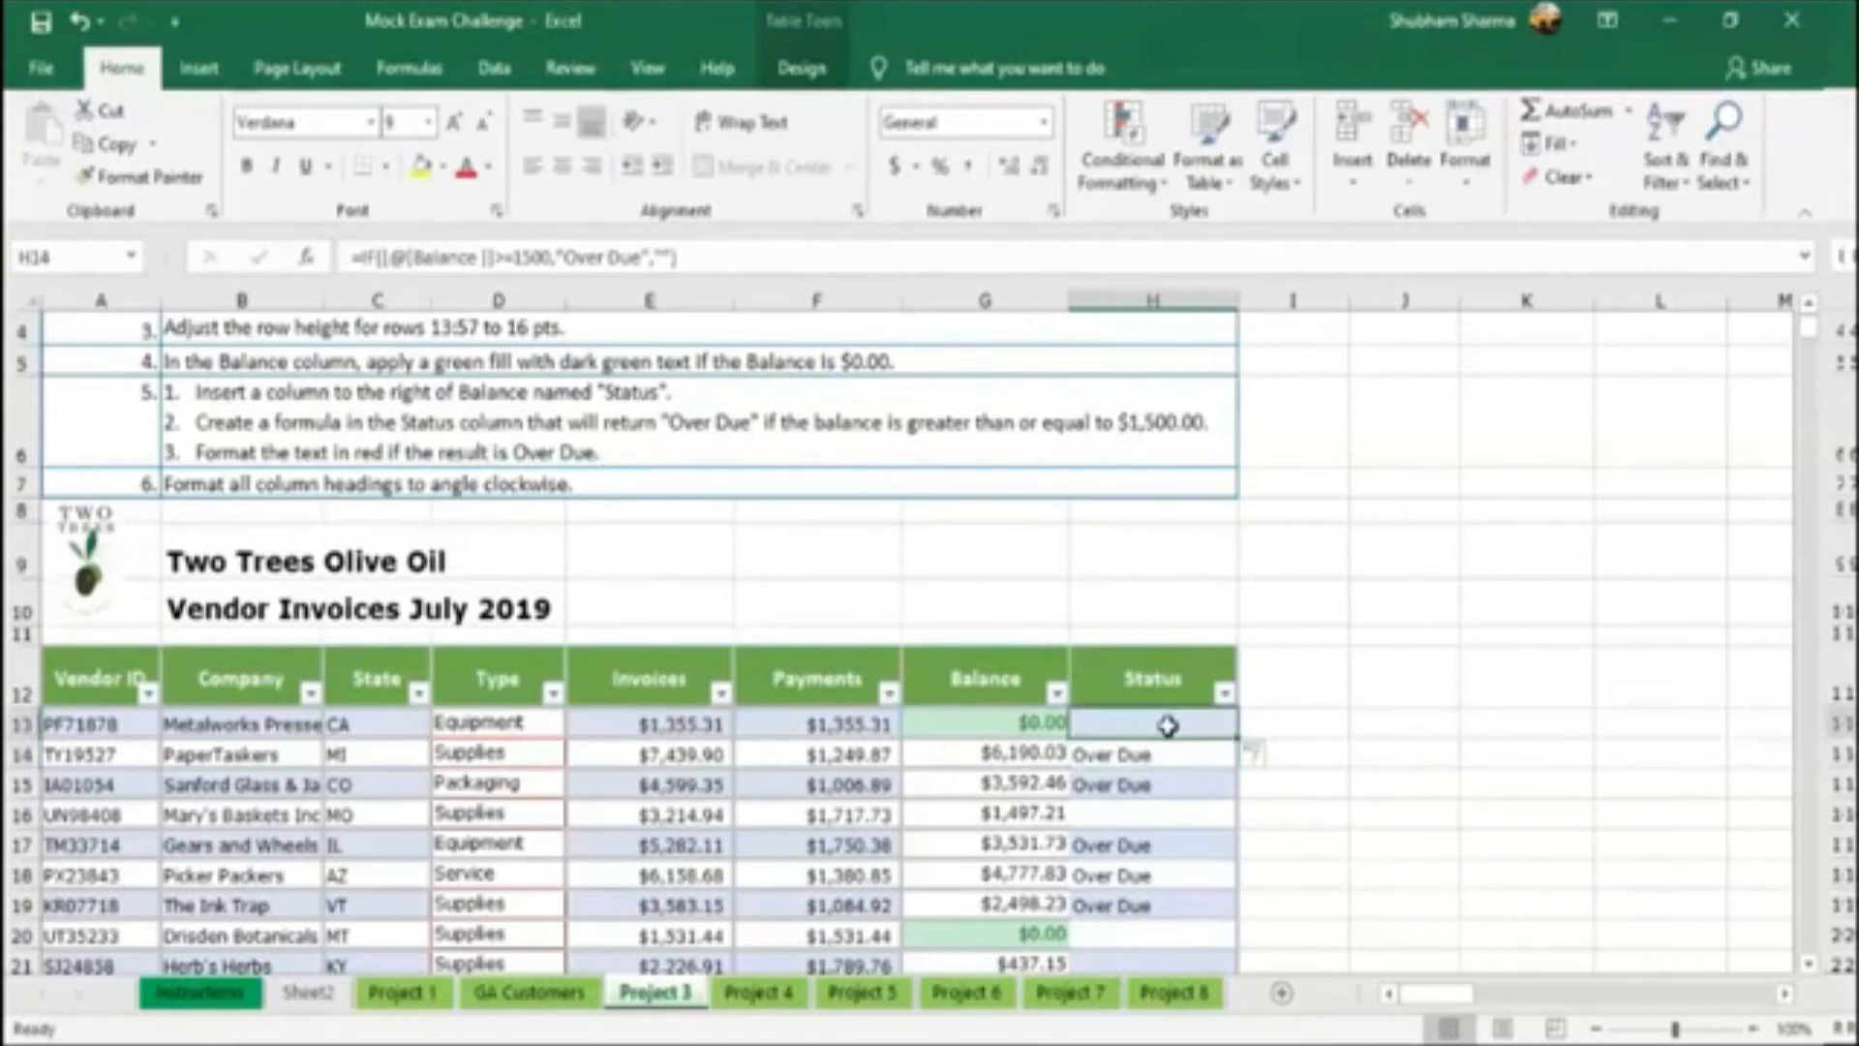
key(ctrl+shift+Down)
click(1159, 158)
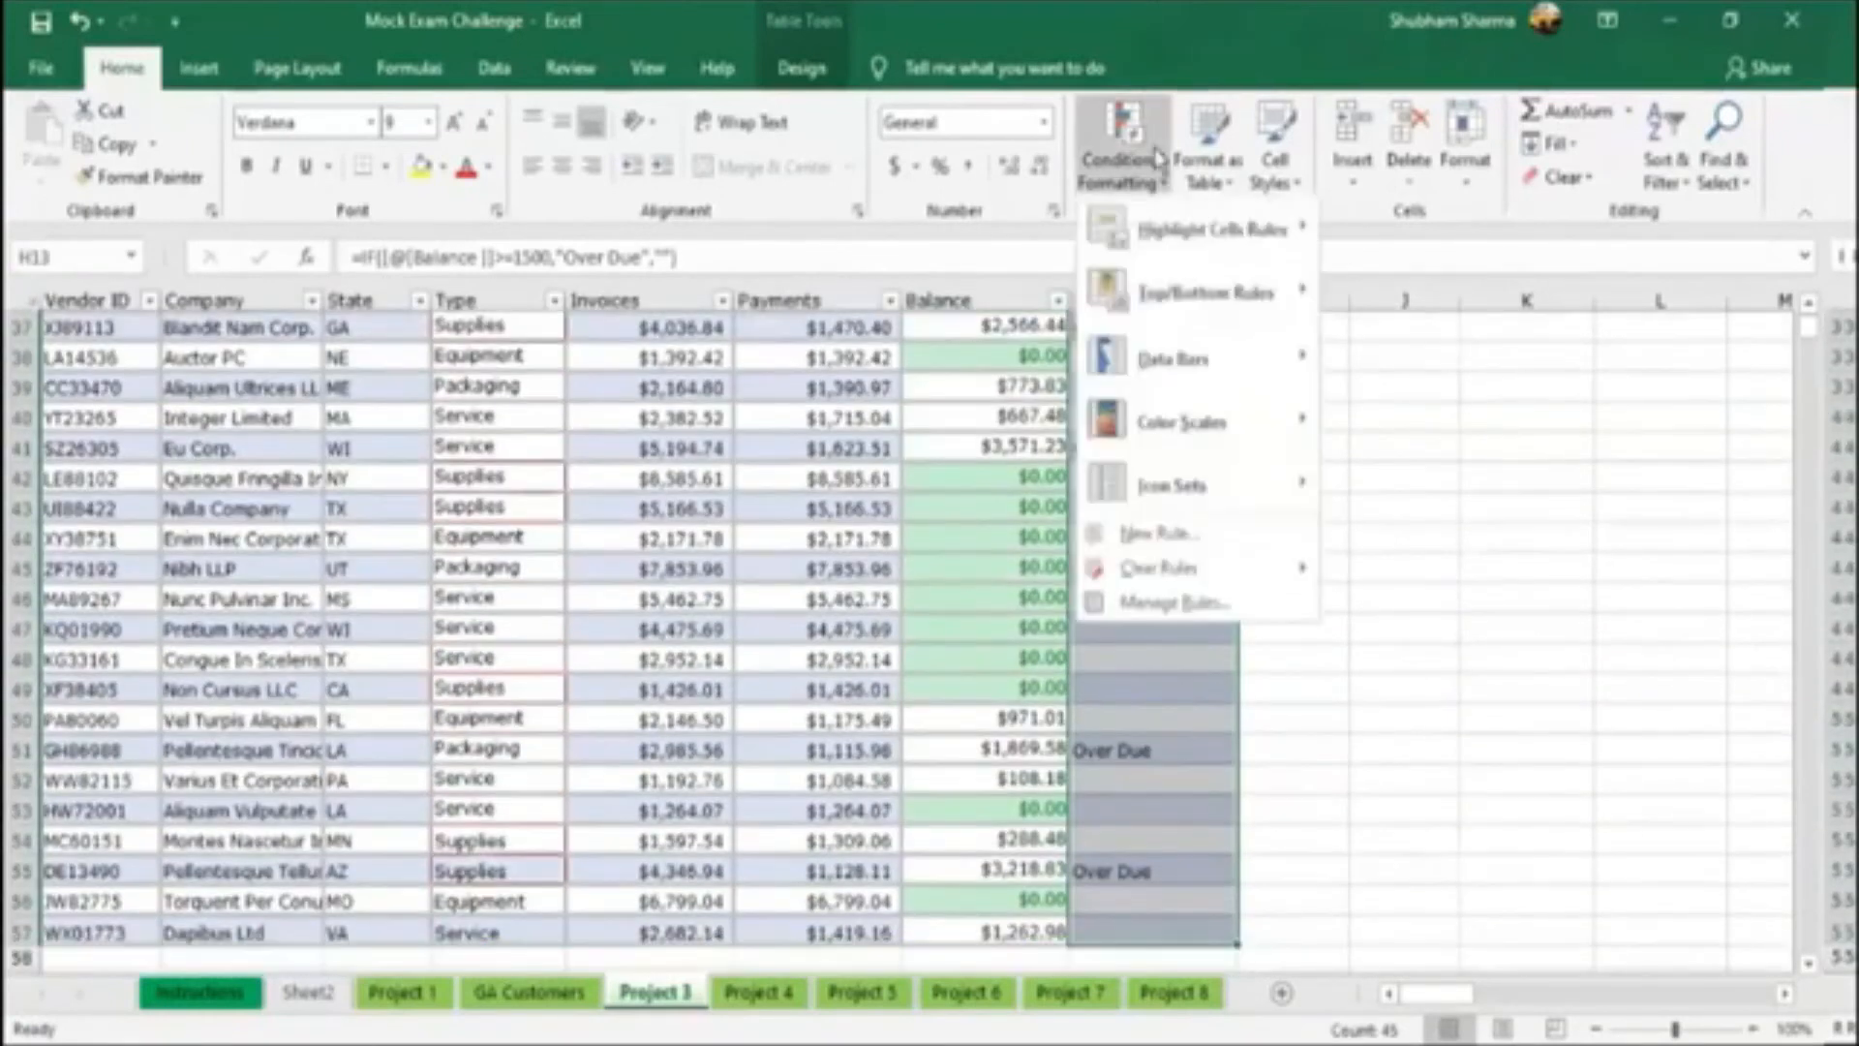
mouse_move(1247, 235)
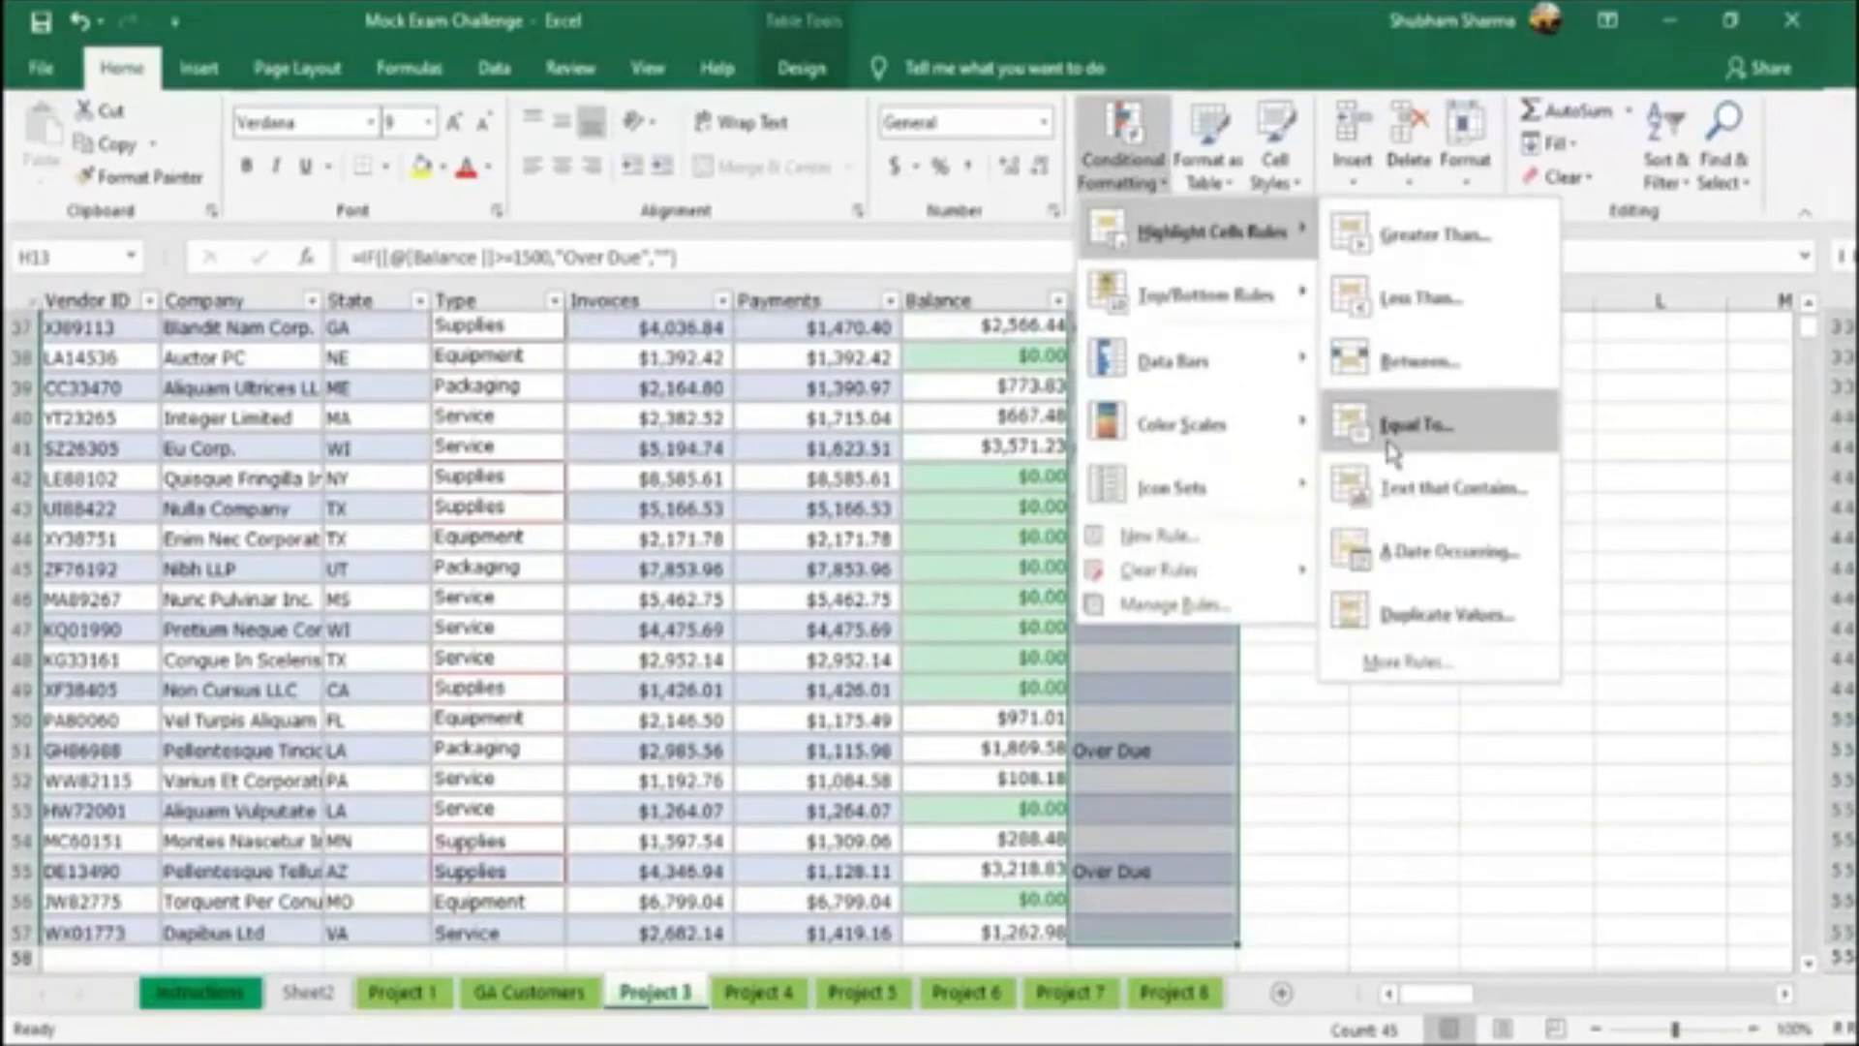
click(1395, 499)
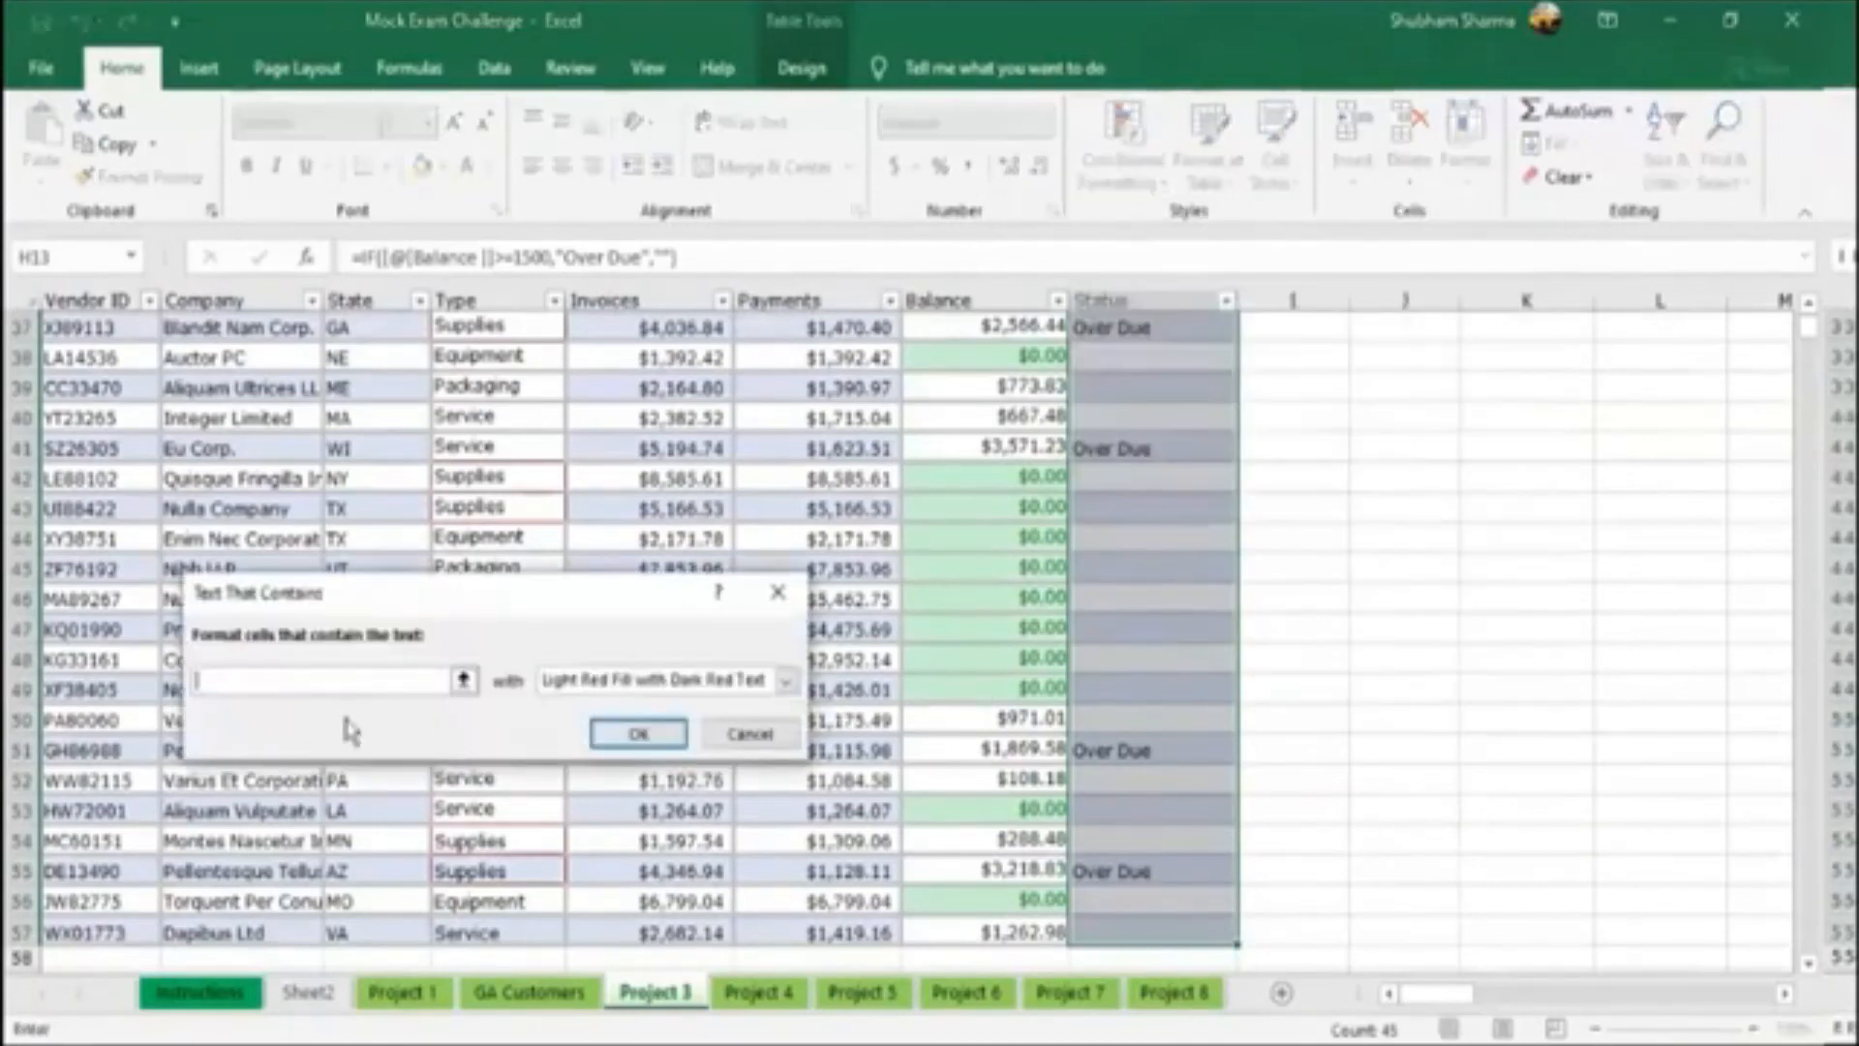
text(Overdue)
key(BackSpace)
key(BackSpace)
key(BackSpace)
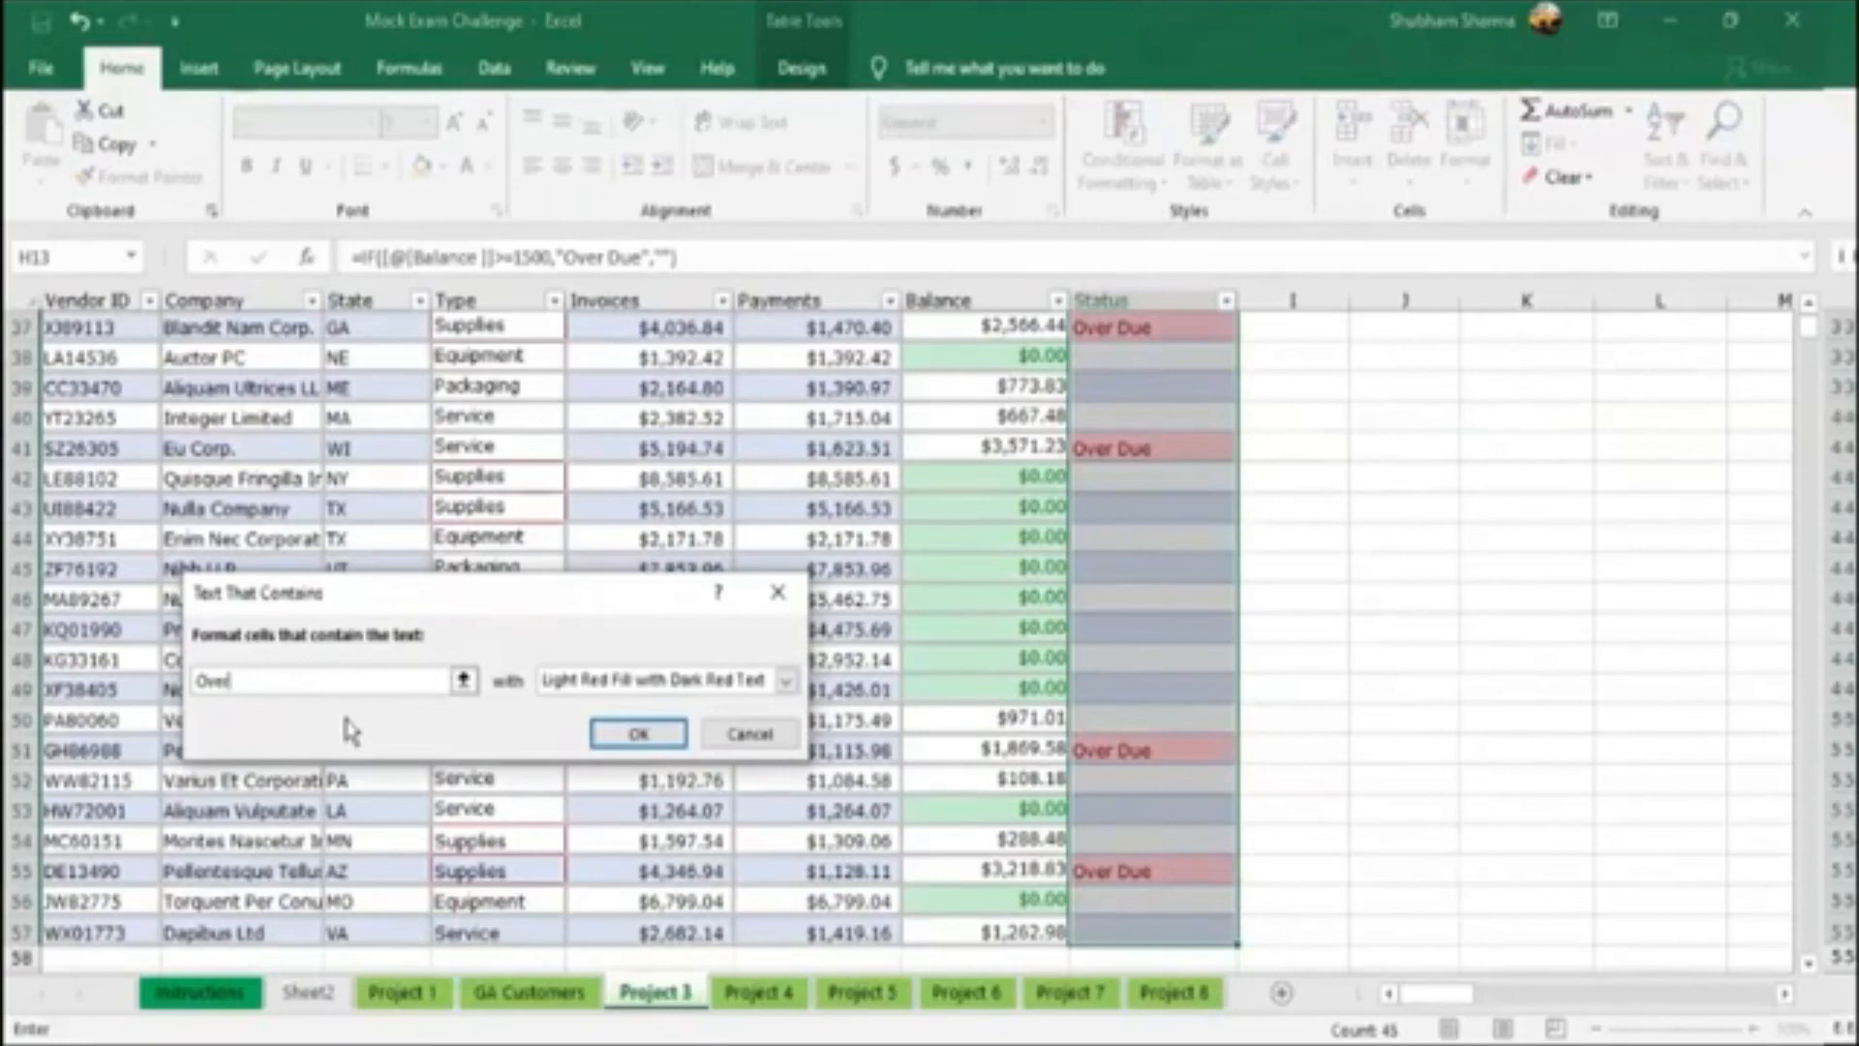
text(Due)
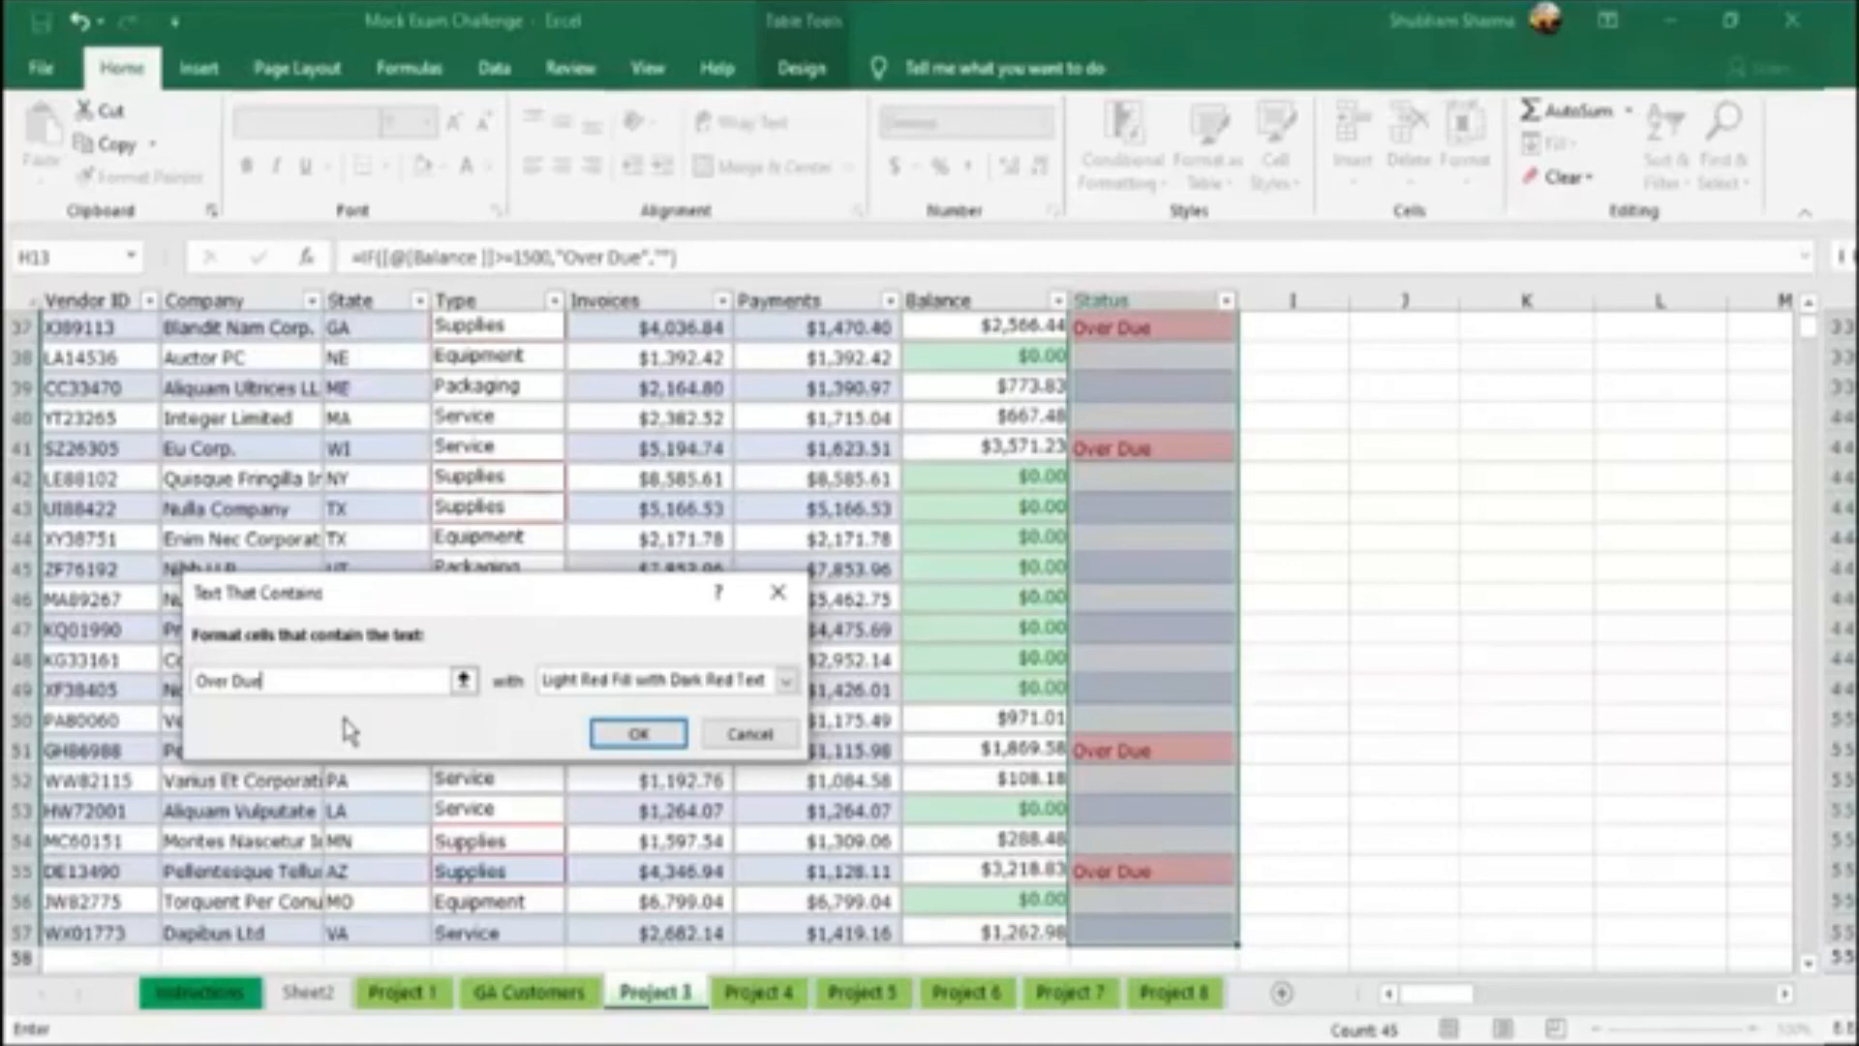
click(785, 682)
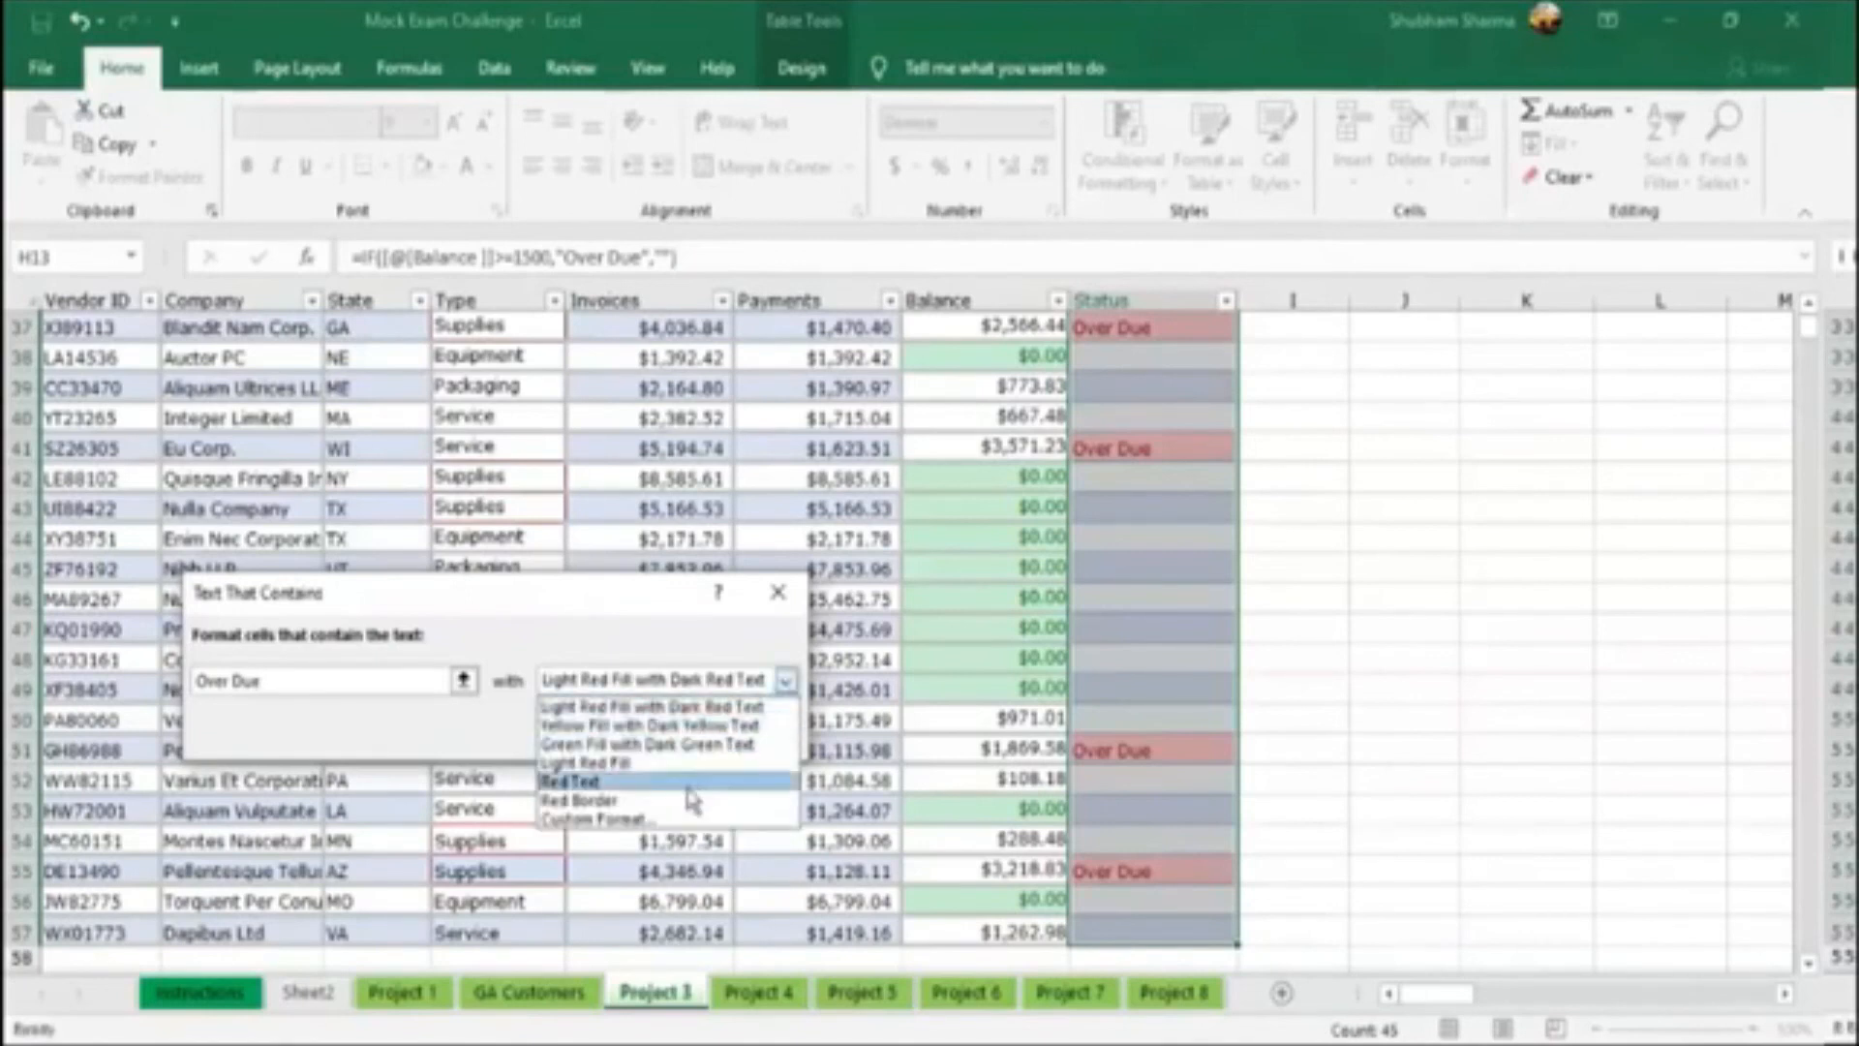
click(683, 782)
click(639, 733)
- Angle all table column headings clockwise
scroll(1150, 693, up, 5)
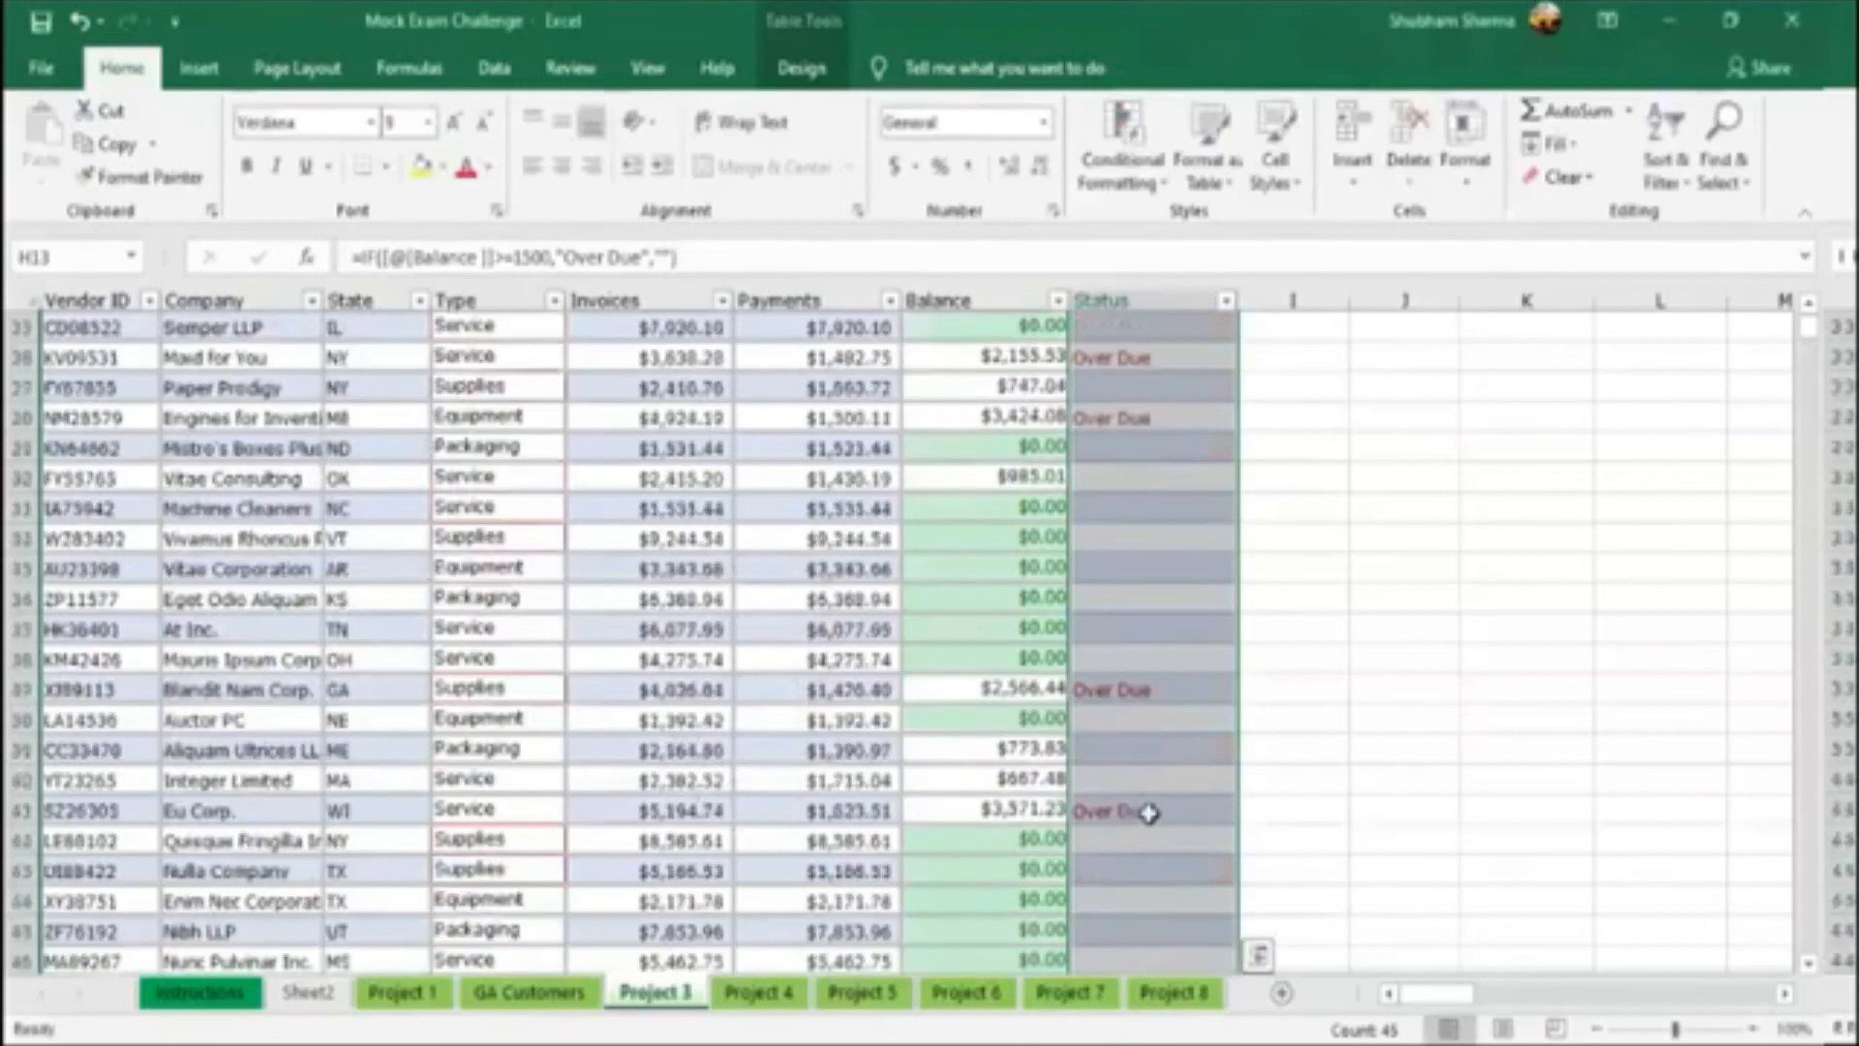
scroll(1148, 813, up, 7)
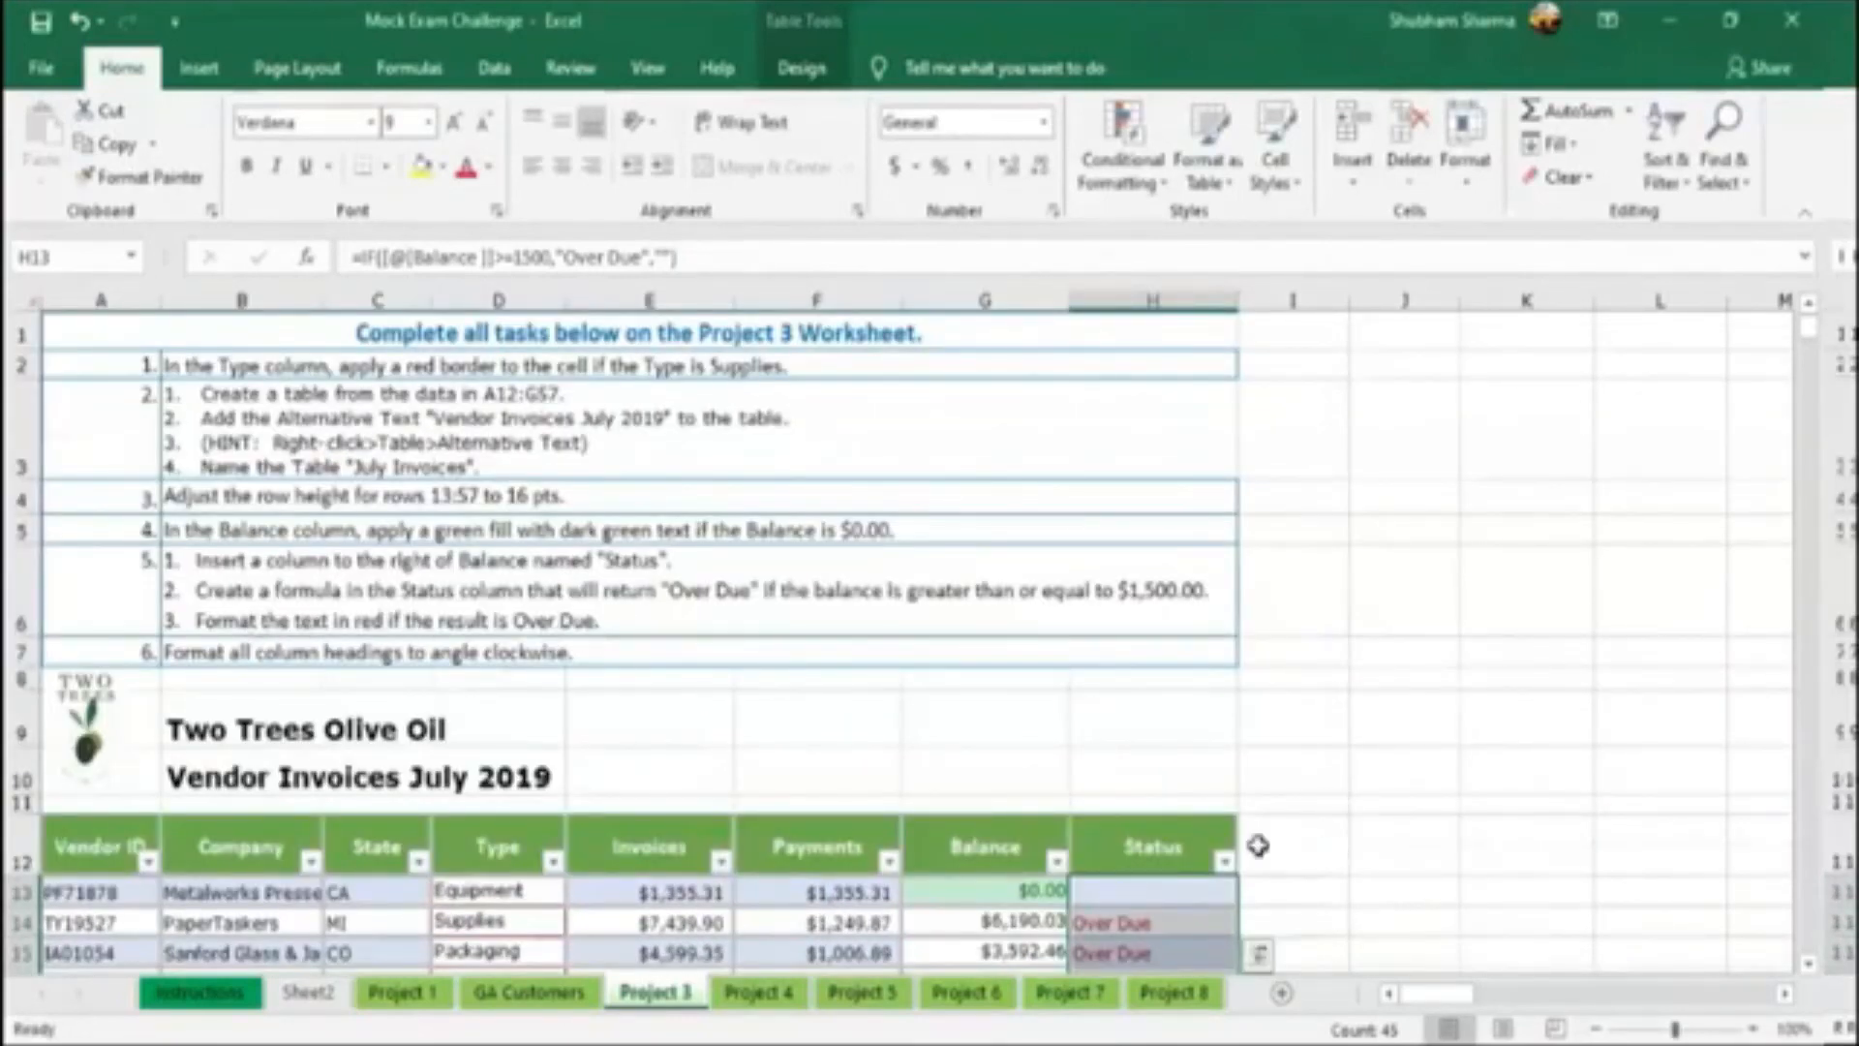
scroll(1253, 846, down, 2)
scroll(1190, 590, down, 1)
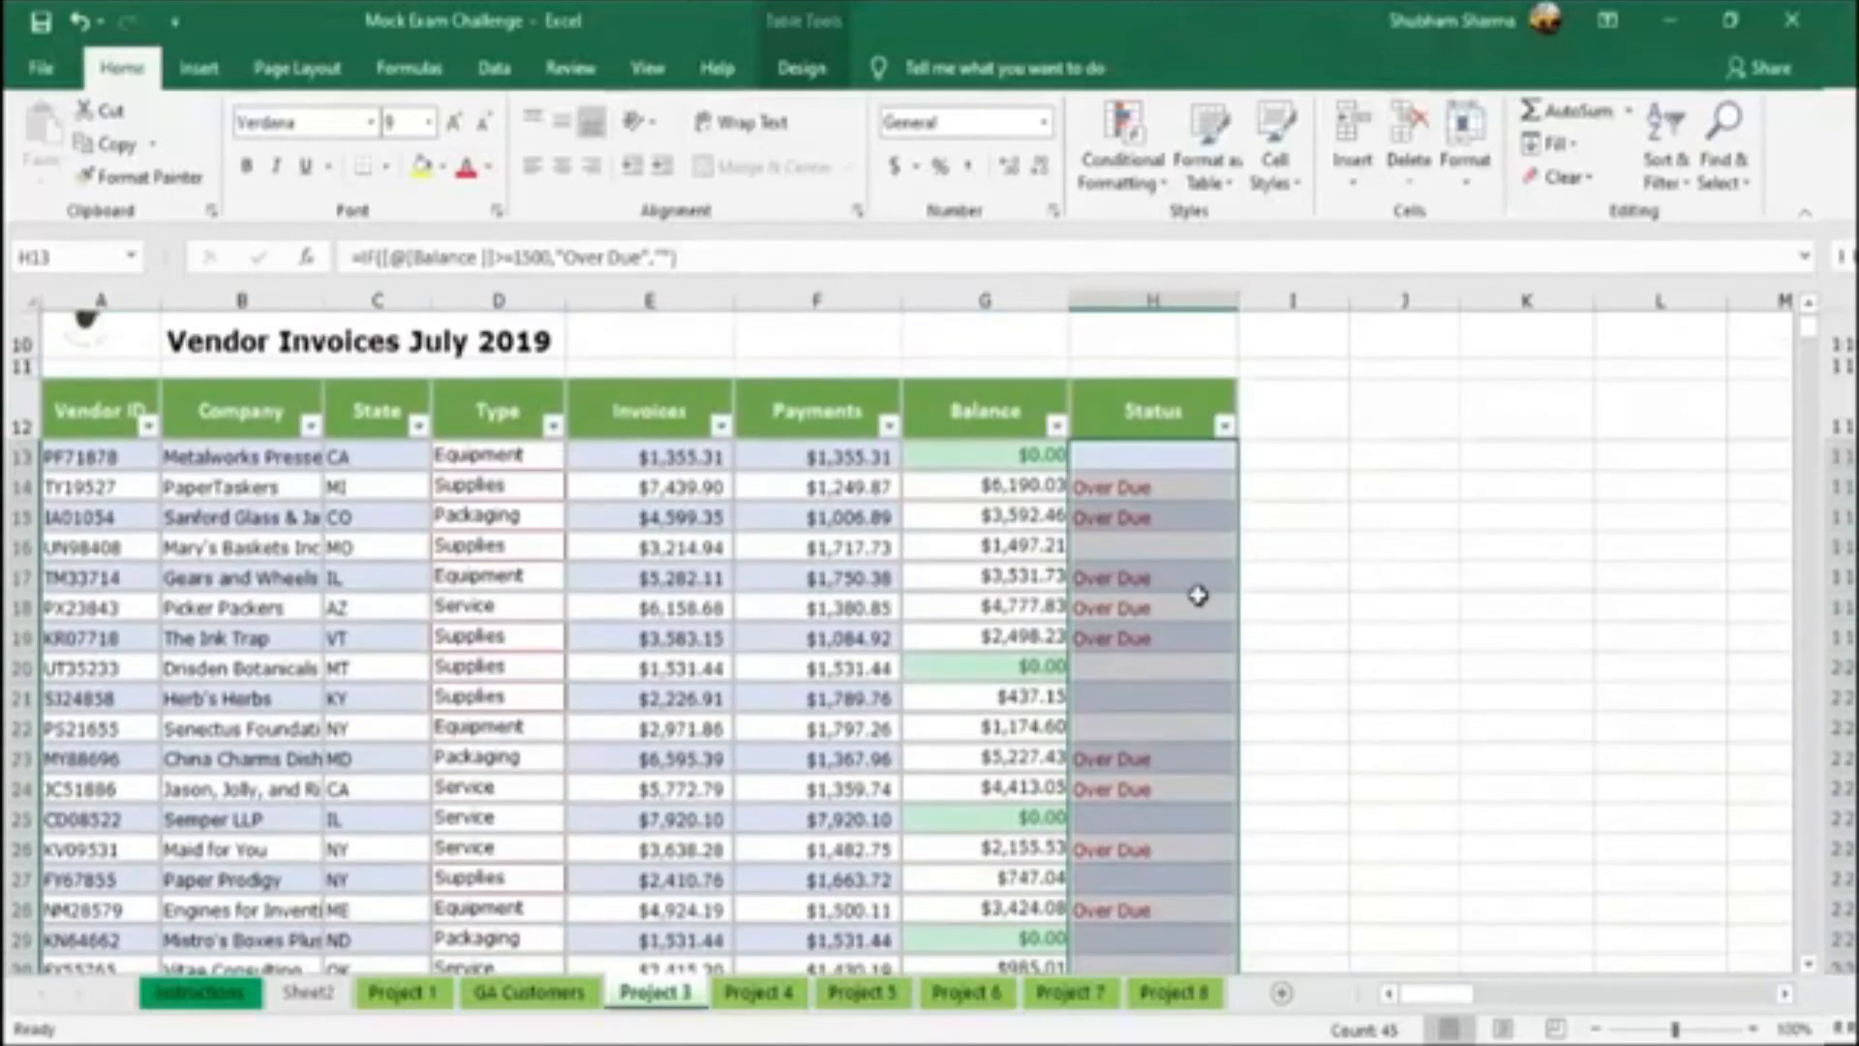
scroll(849, 736, up, 3)
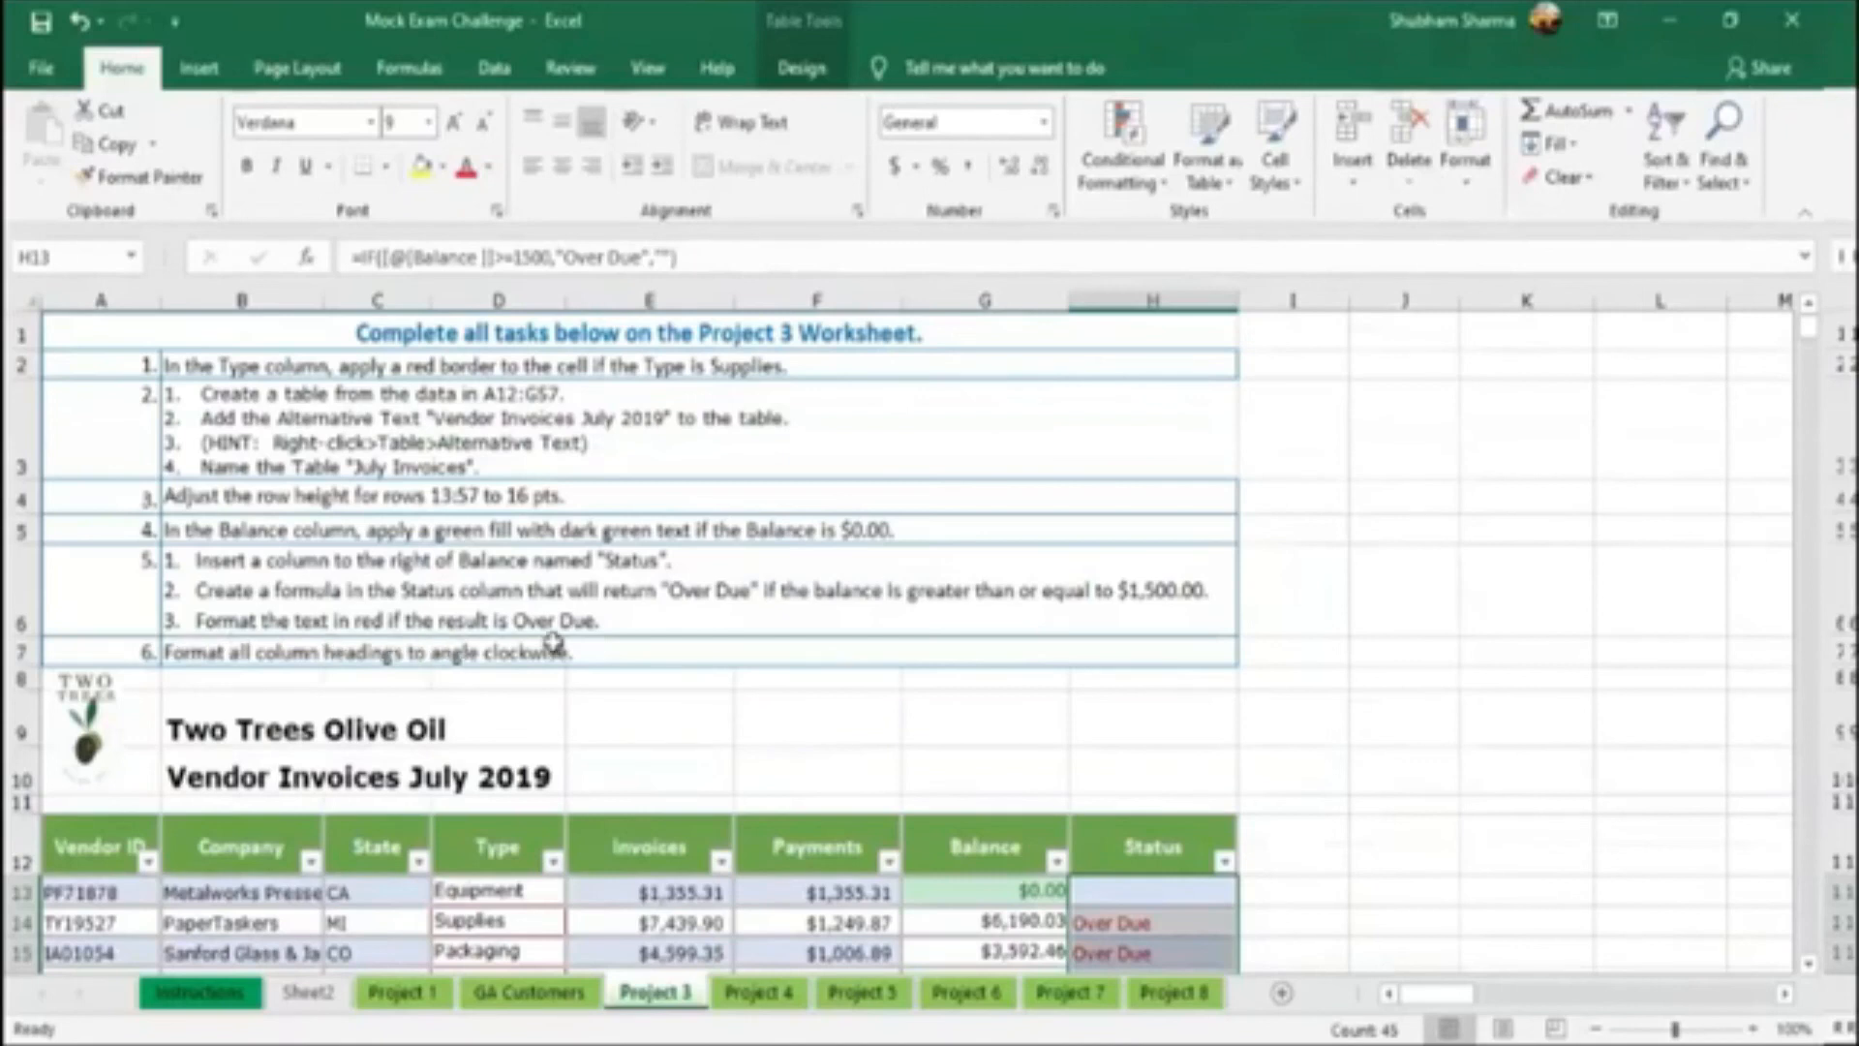
drag(89, 843, 1150, 831)
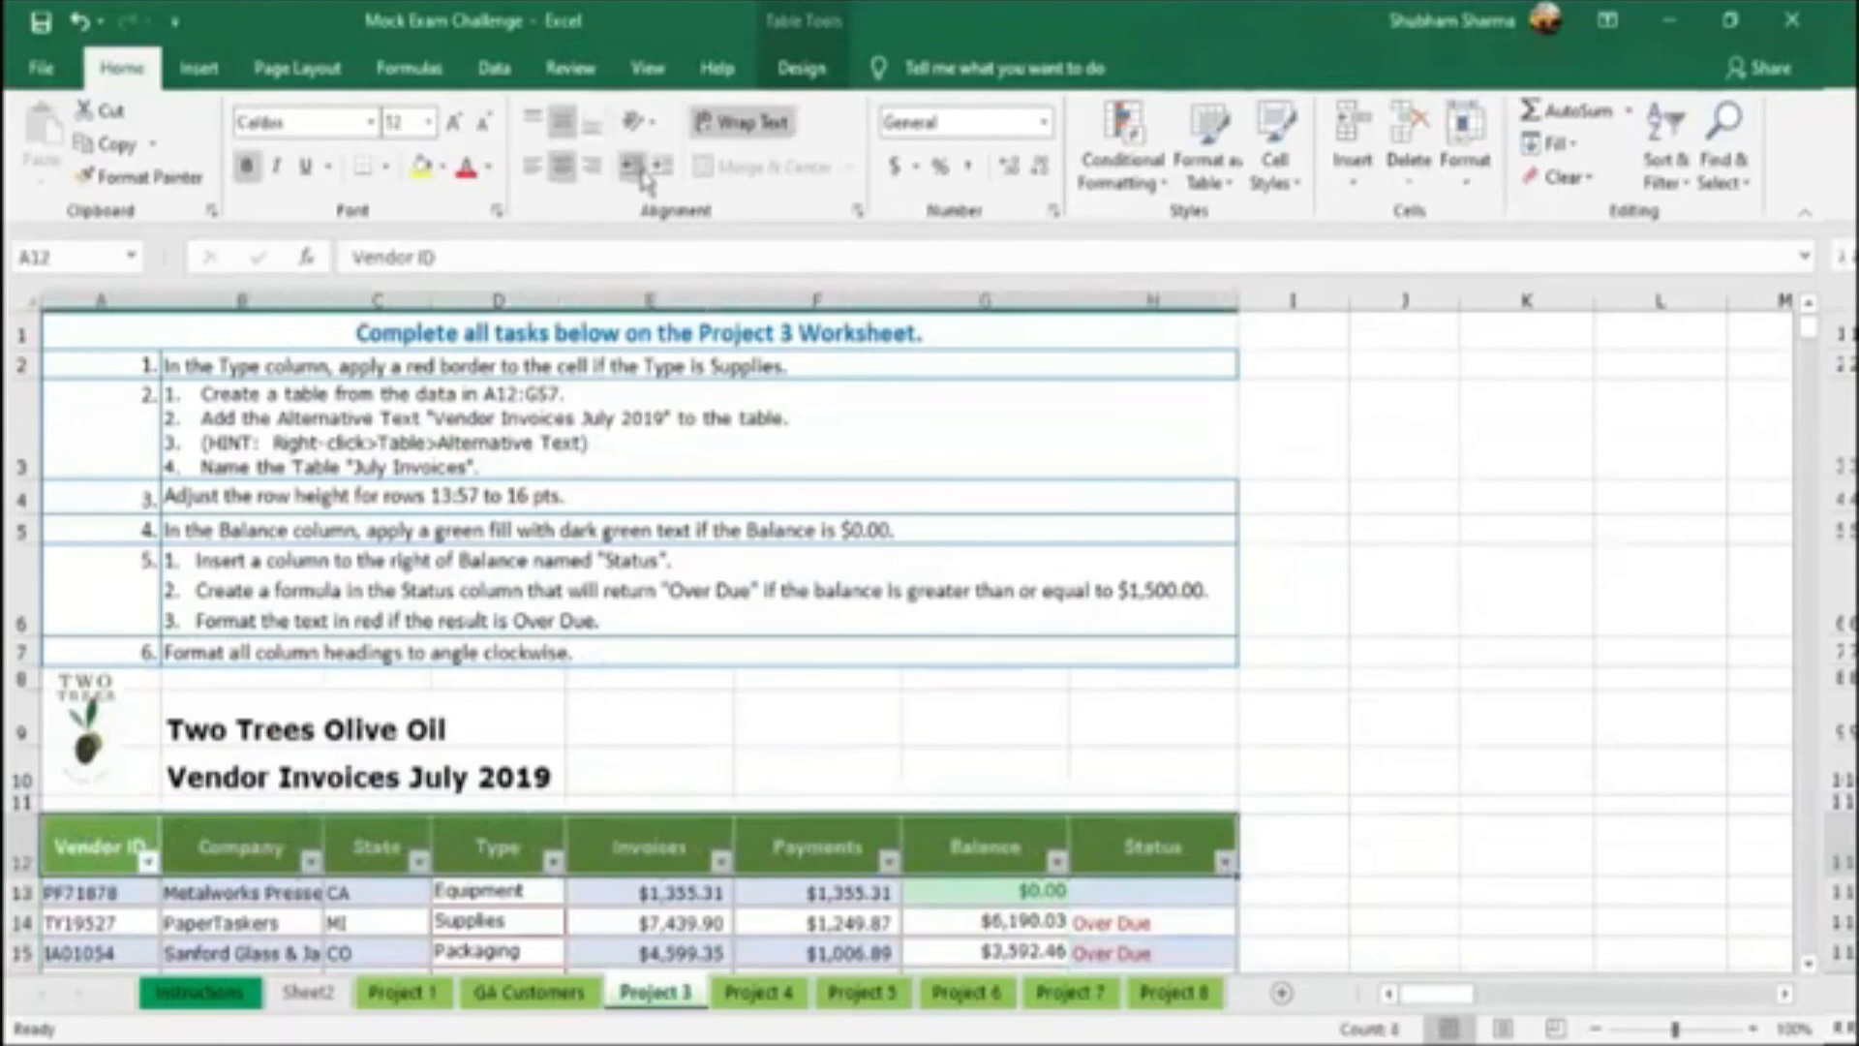
click(637, 121)
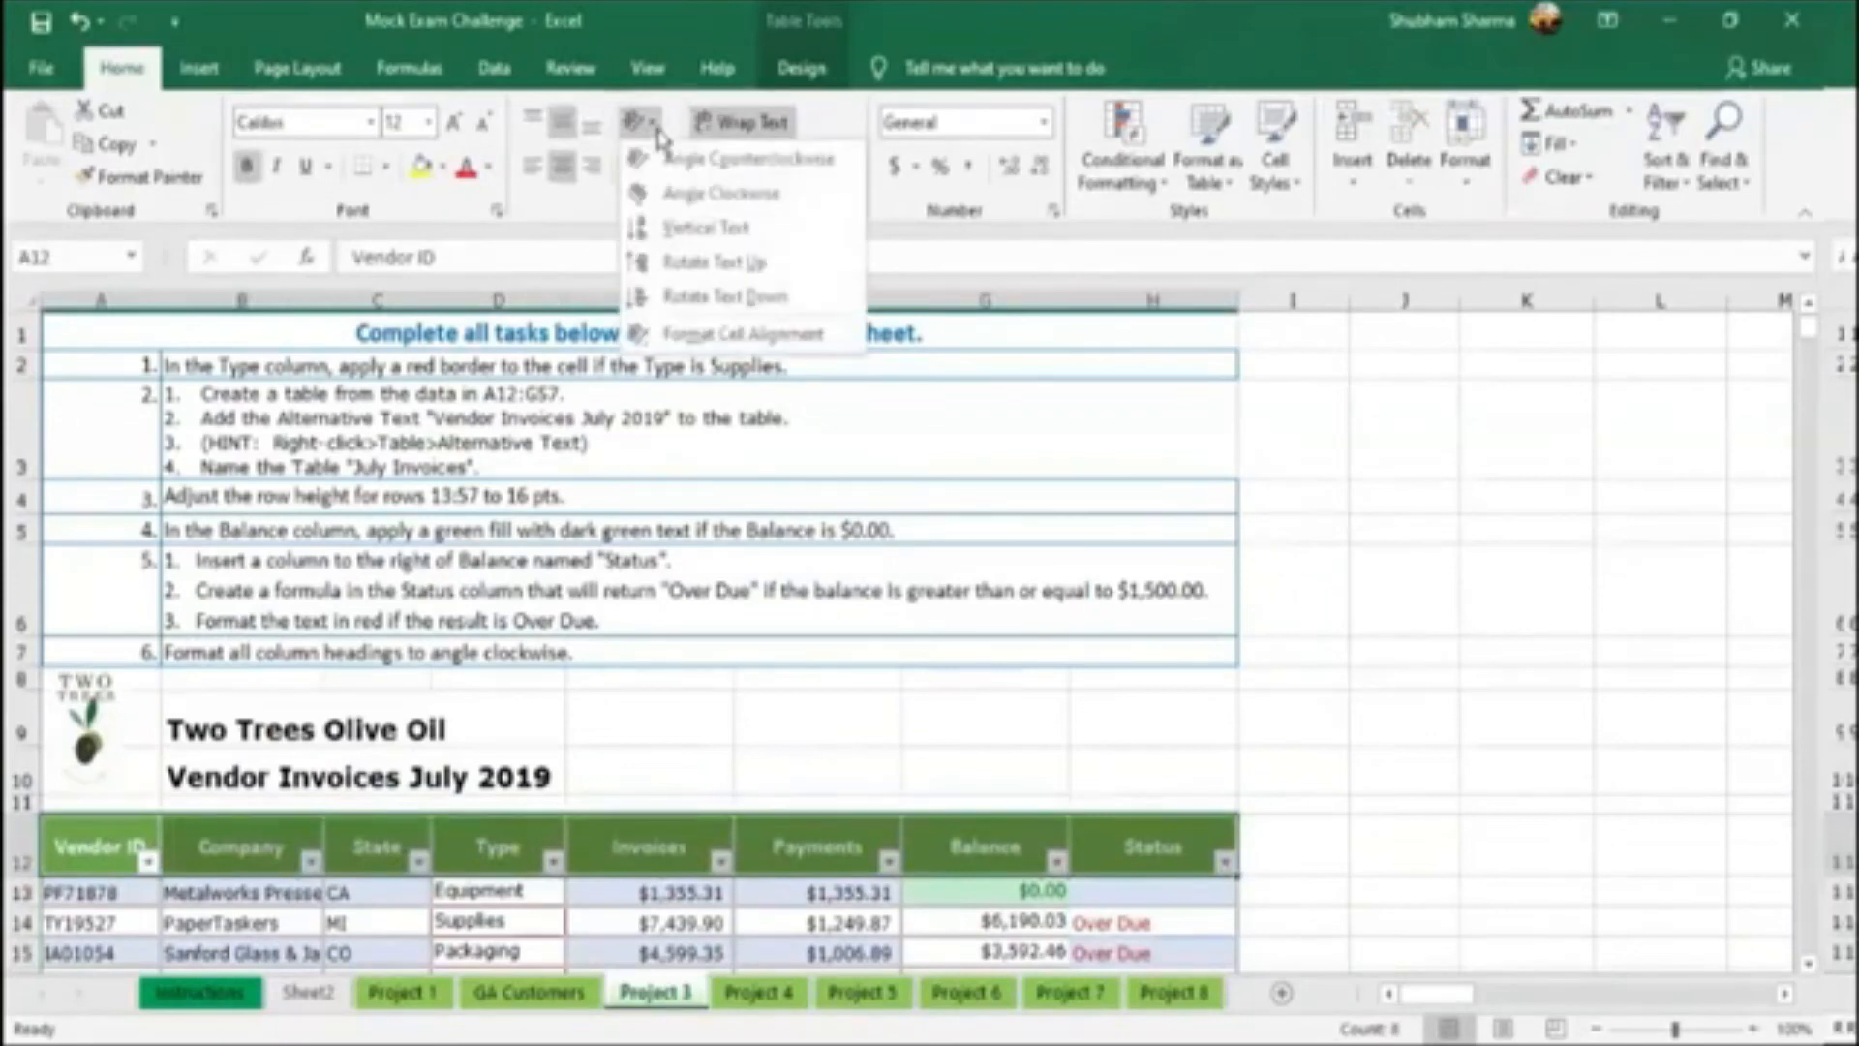
click(683, 193)
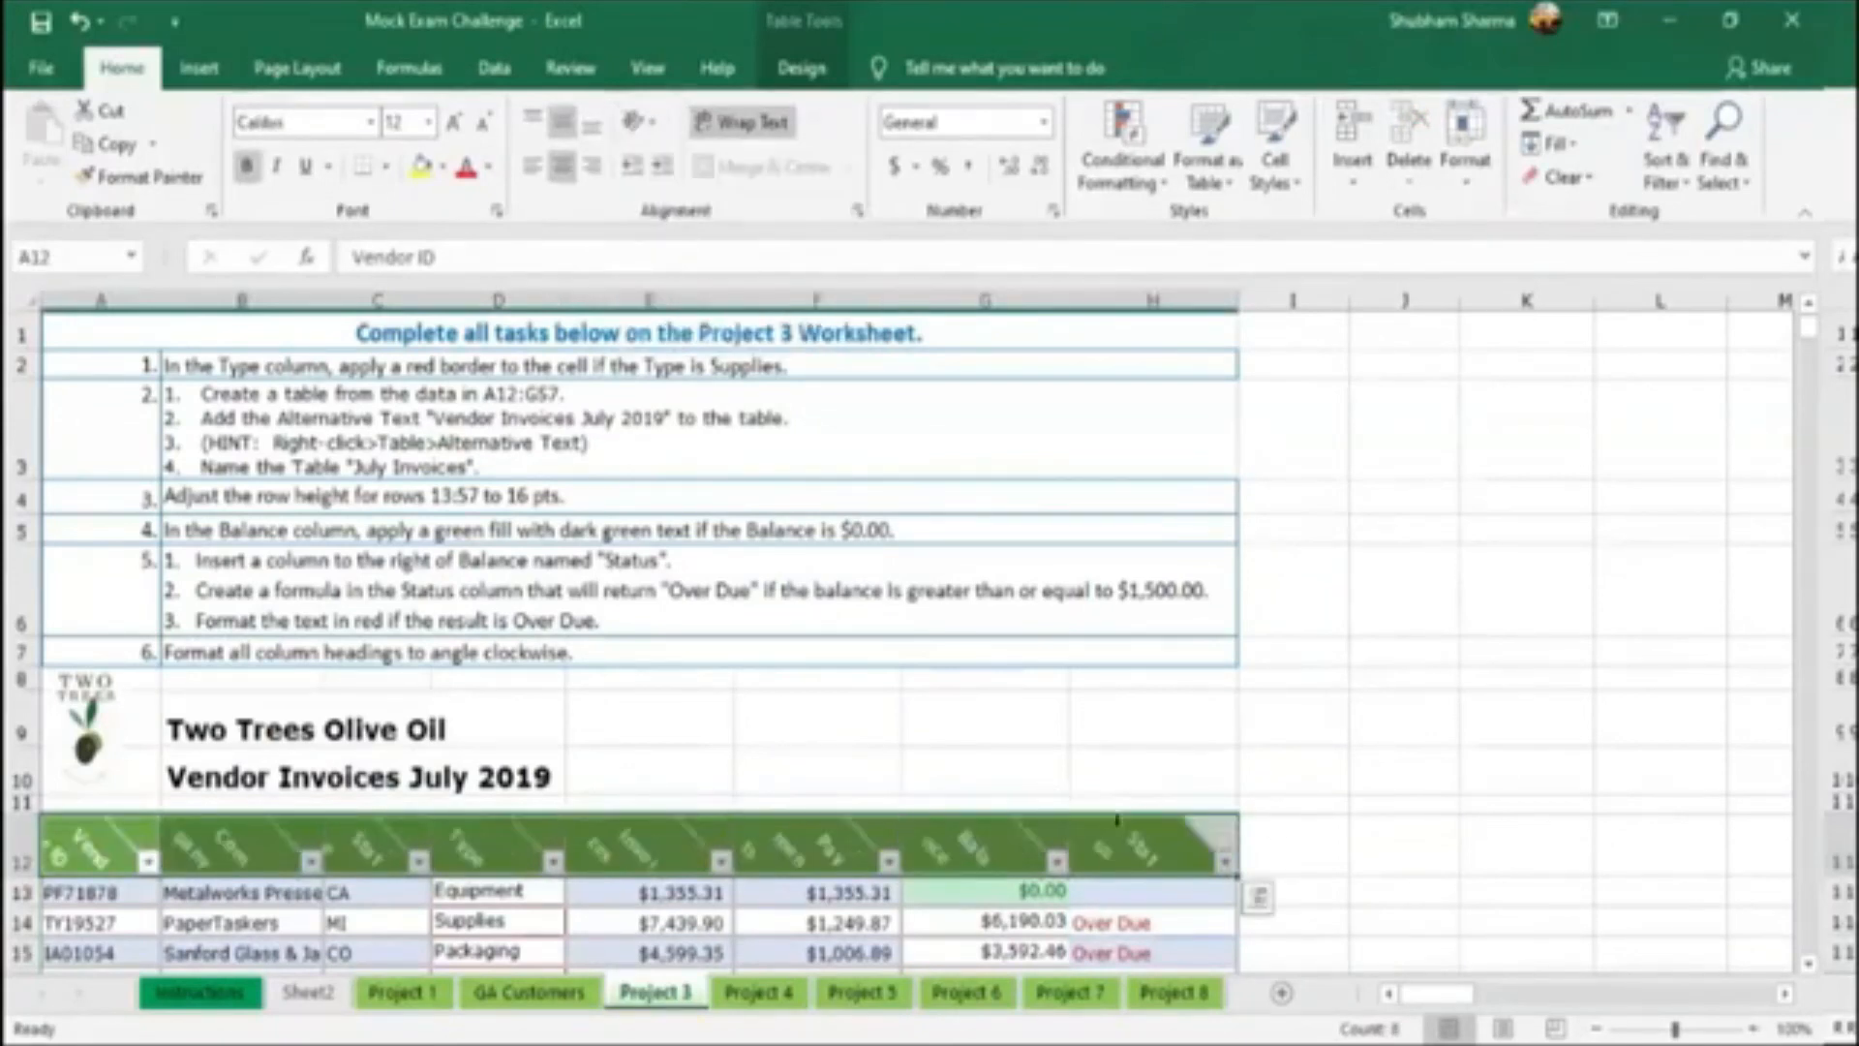
- Switch to the Project 4 worksheet
click(760, 993)
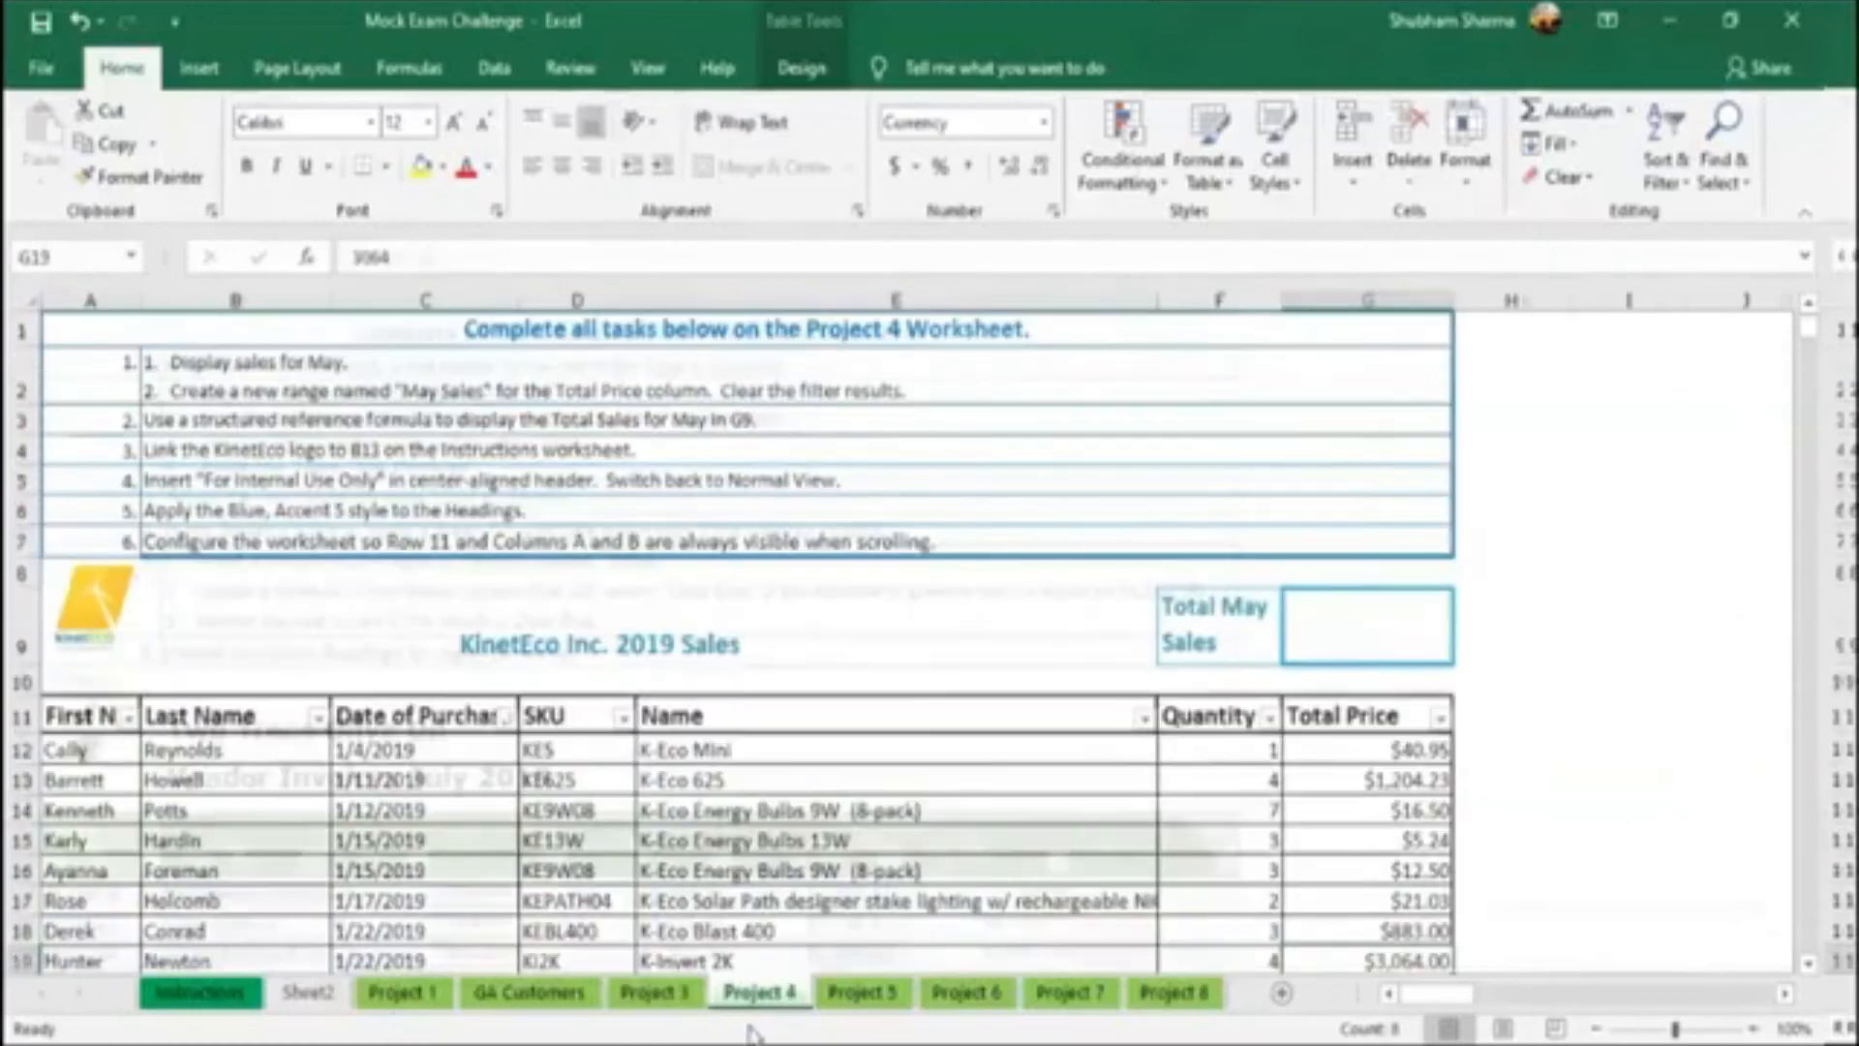